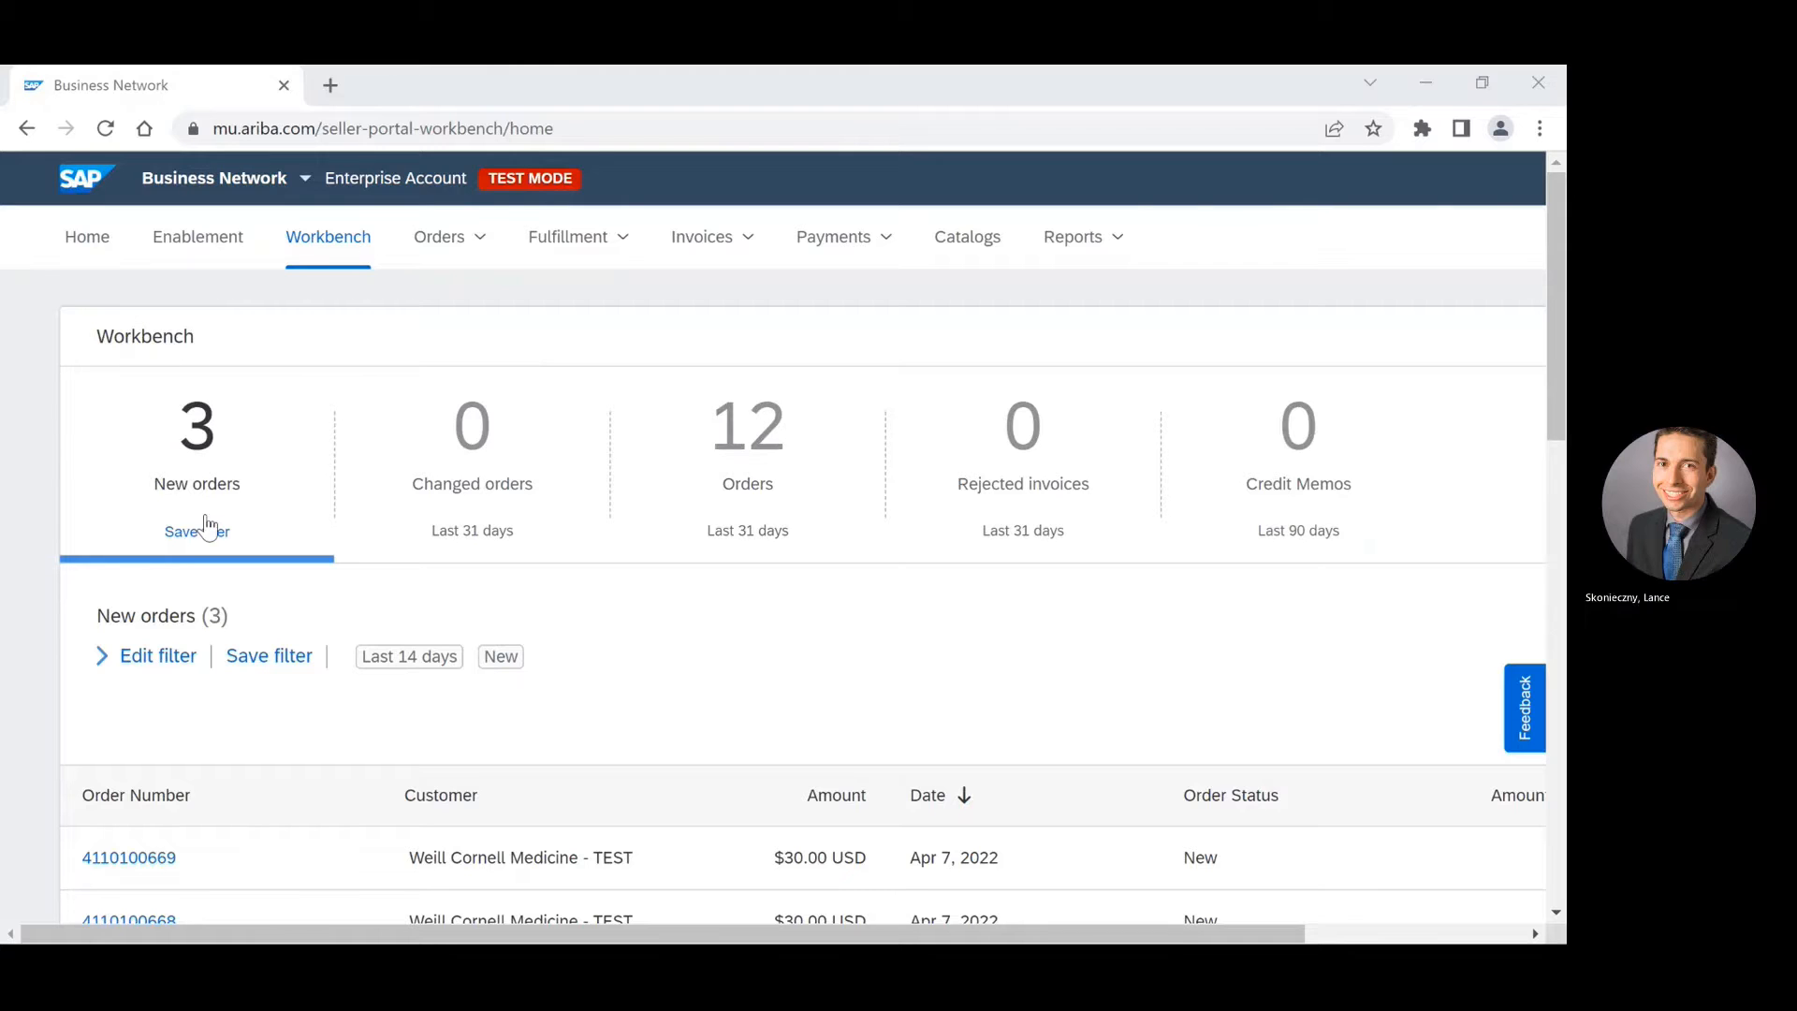
- Show the new orders in the Workbench and examine the filter options available for them
click(190, 463)
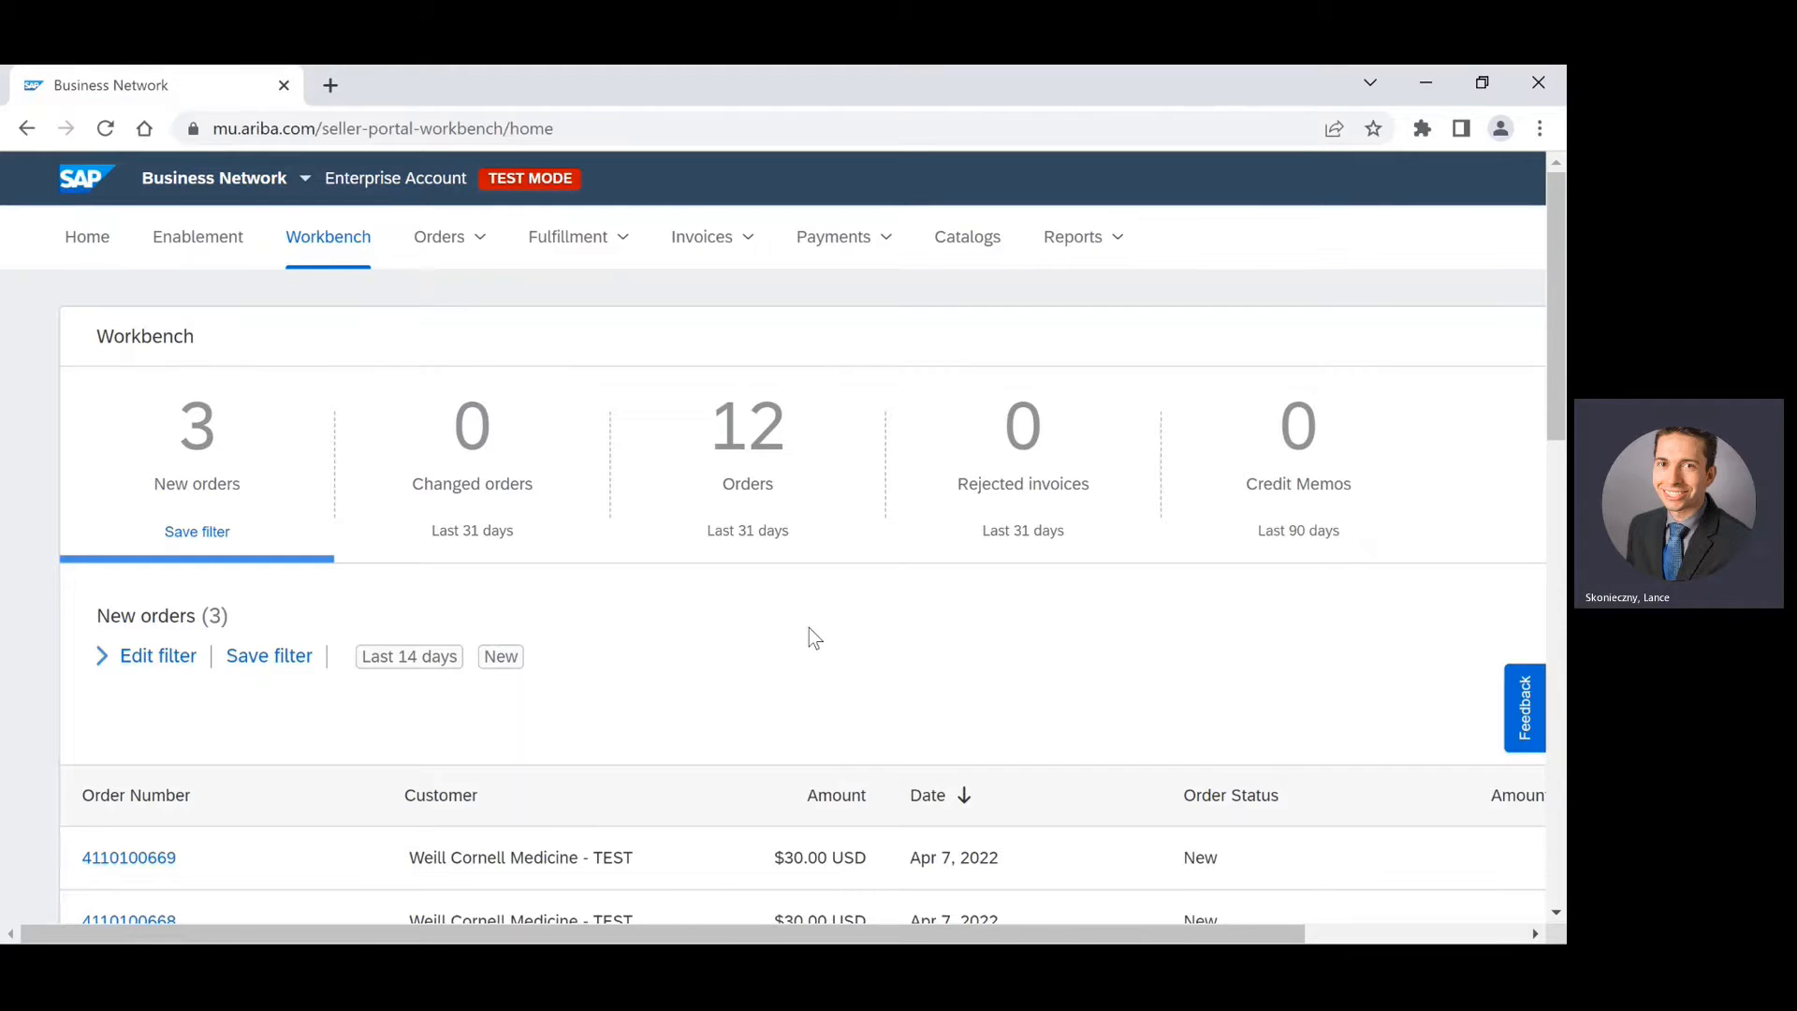
scroll(809, 627, down, 3)
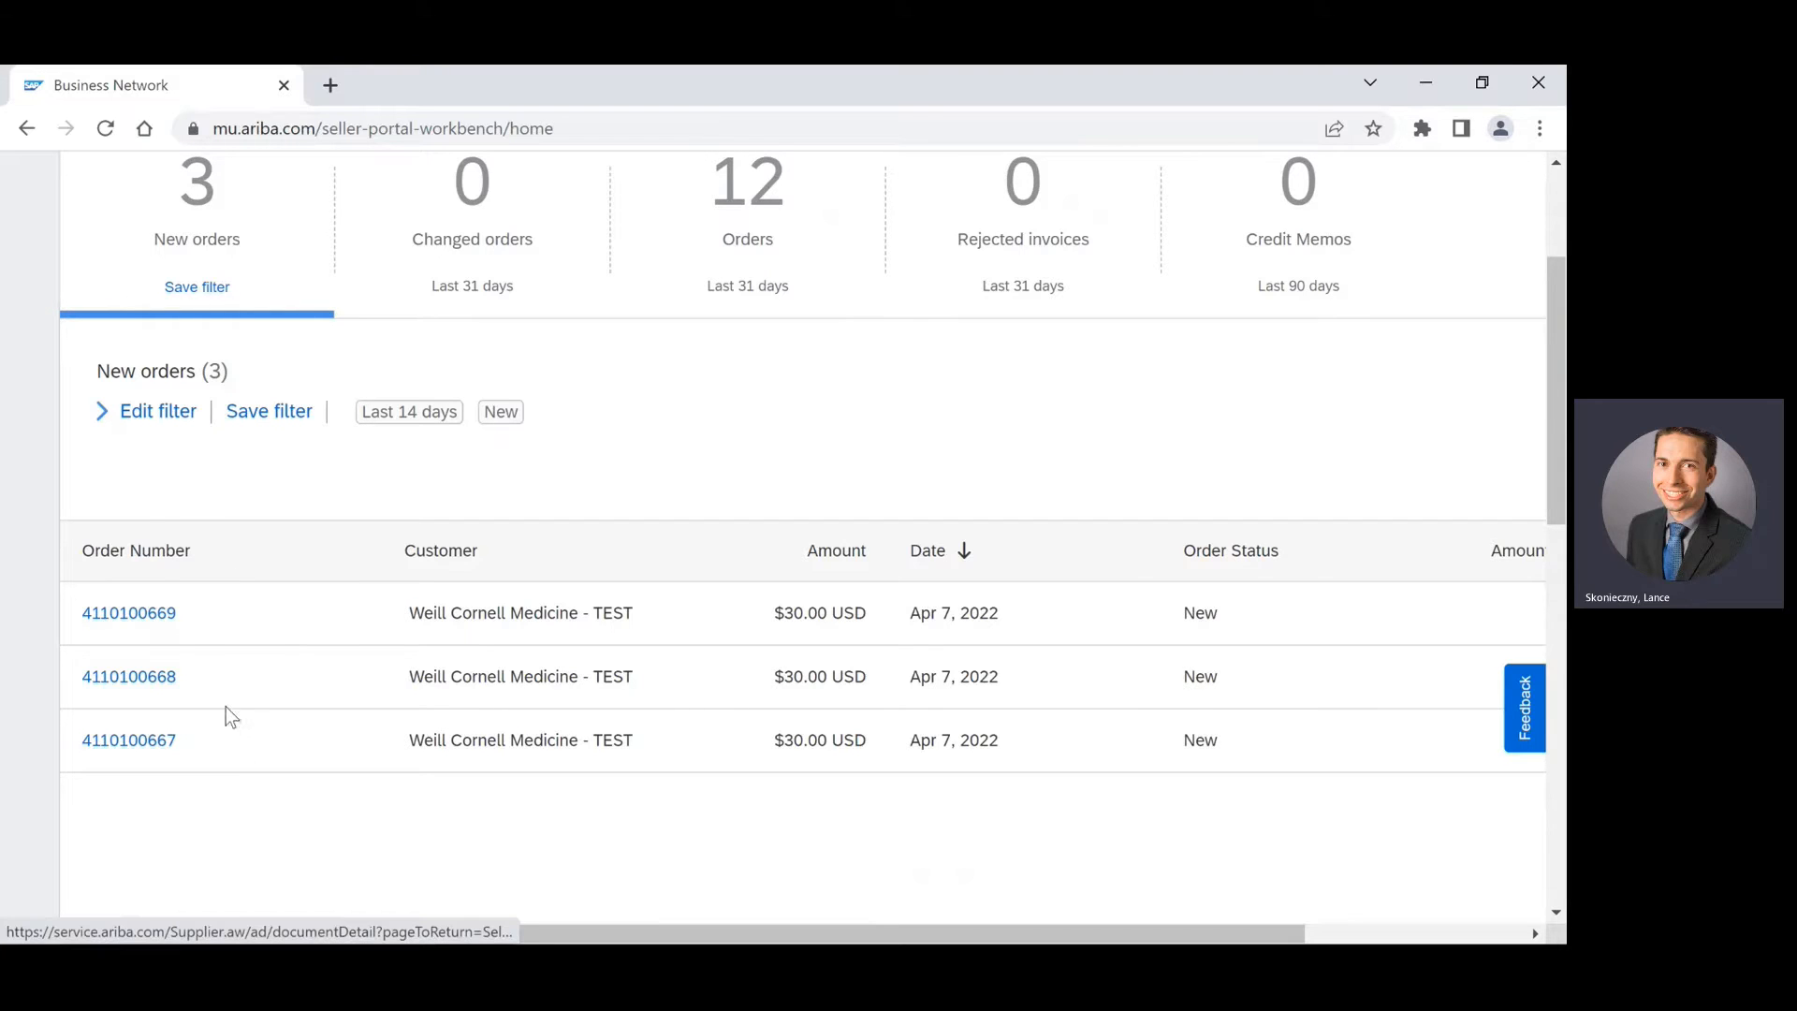
click(131, 413)
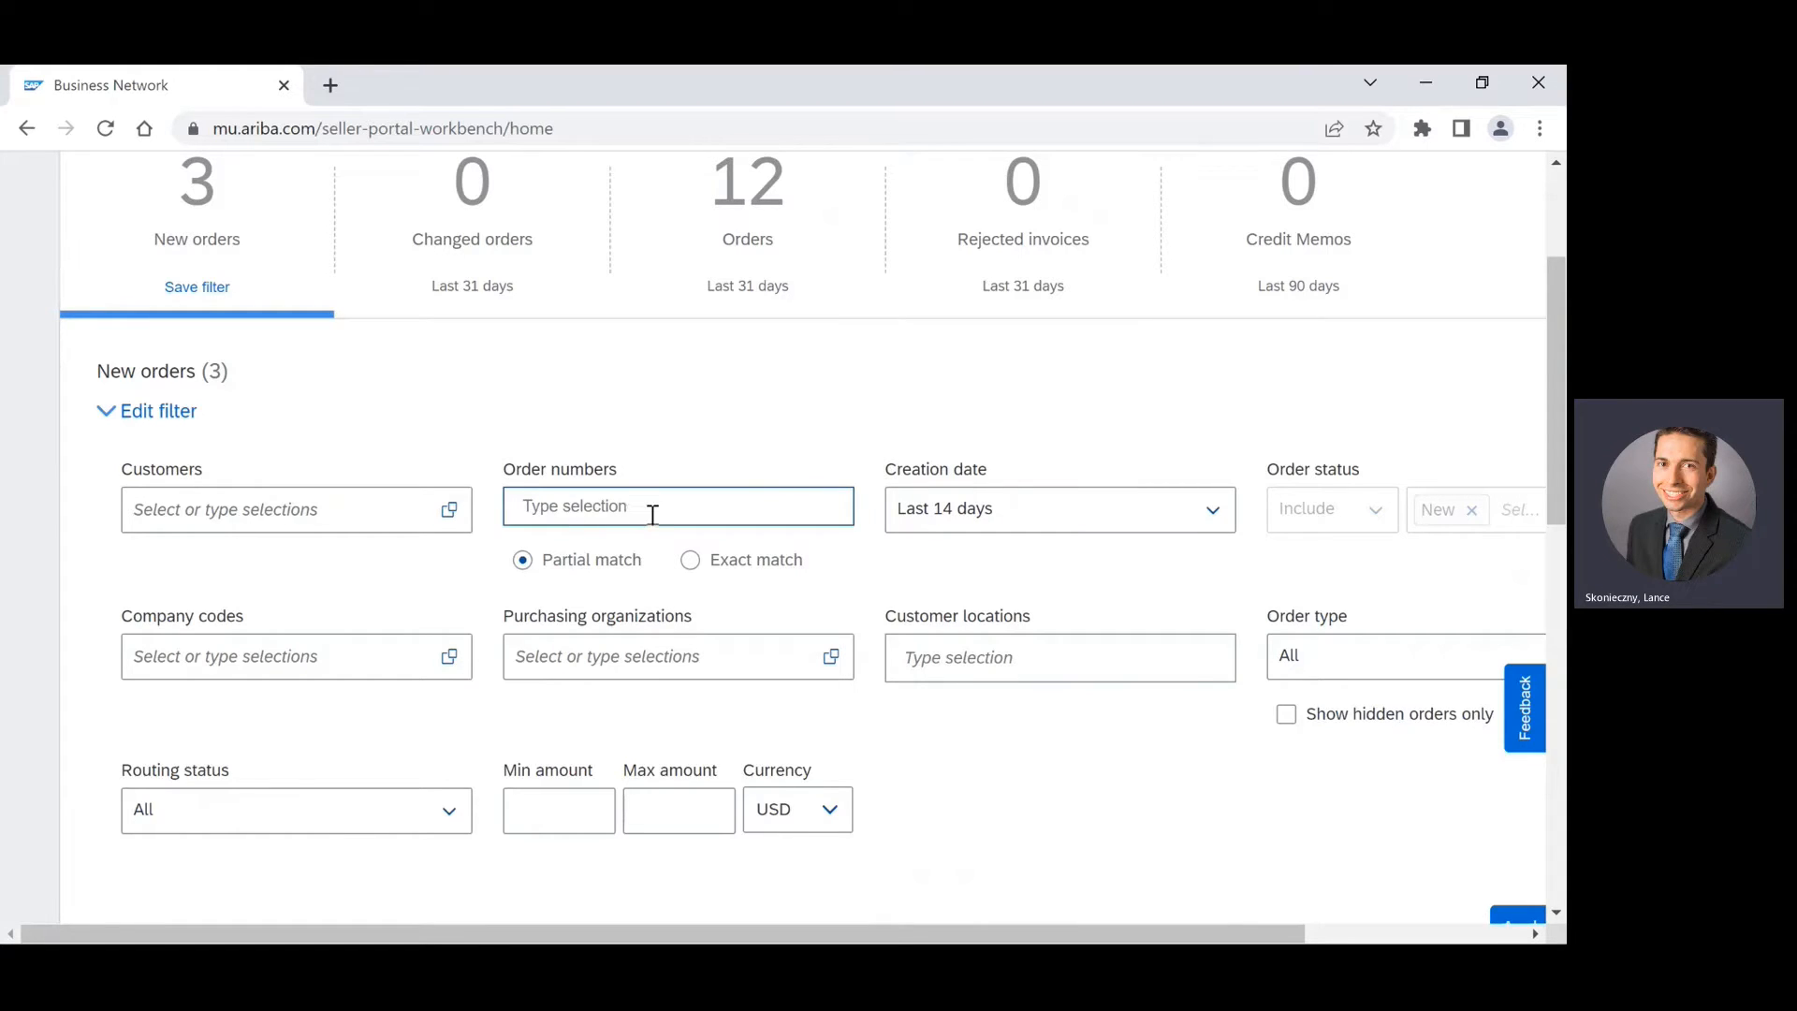
click(107, 412)
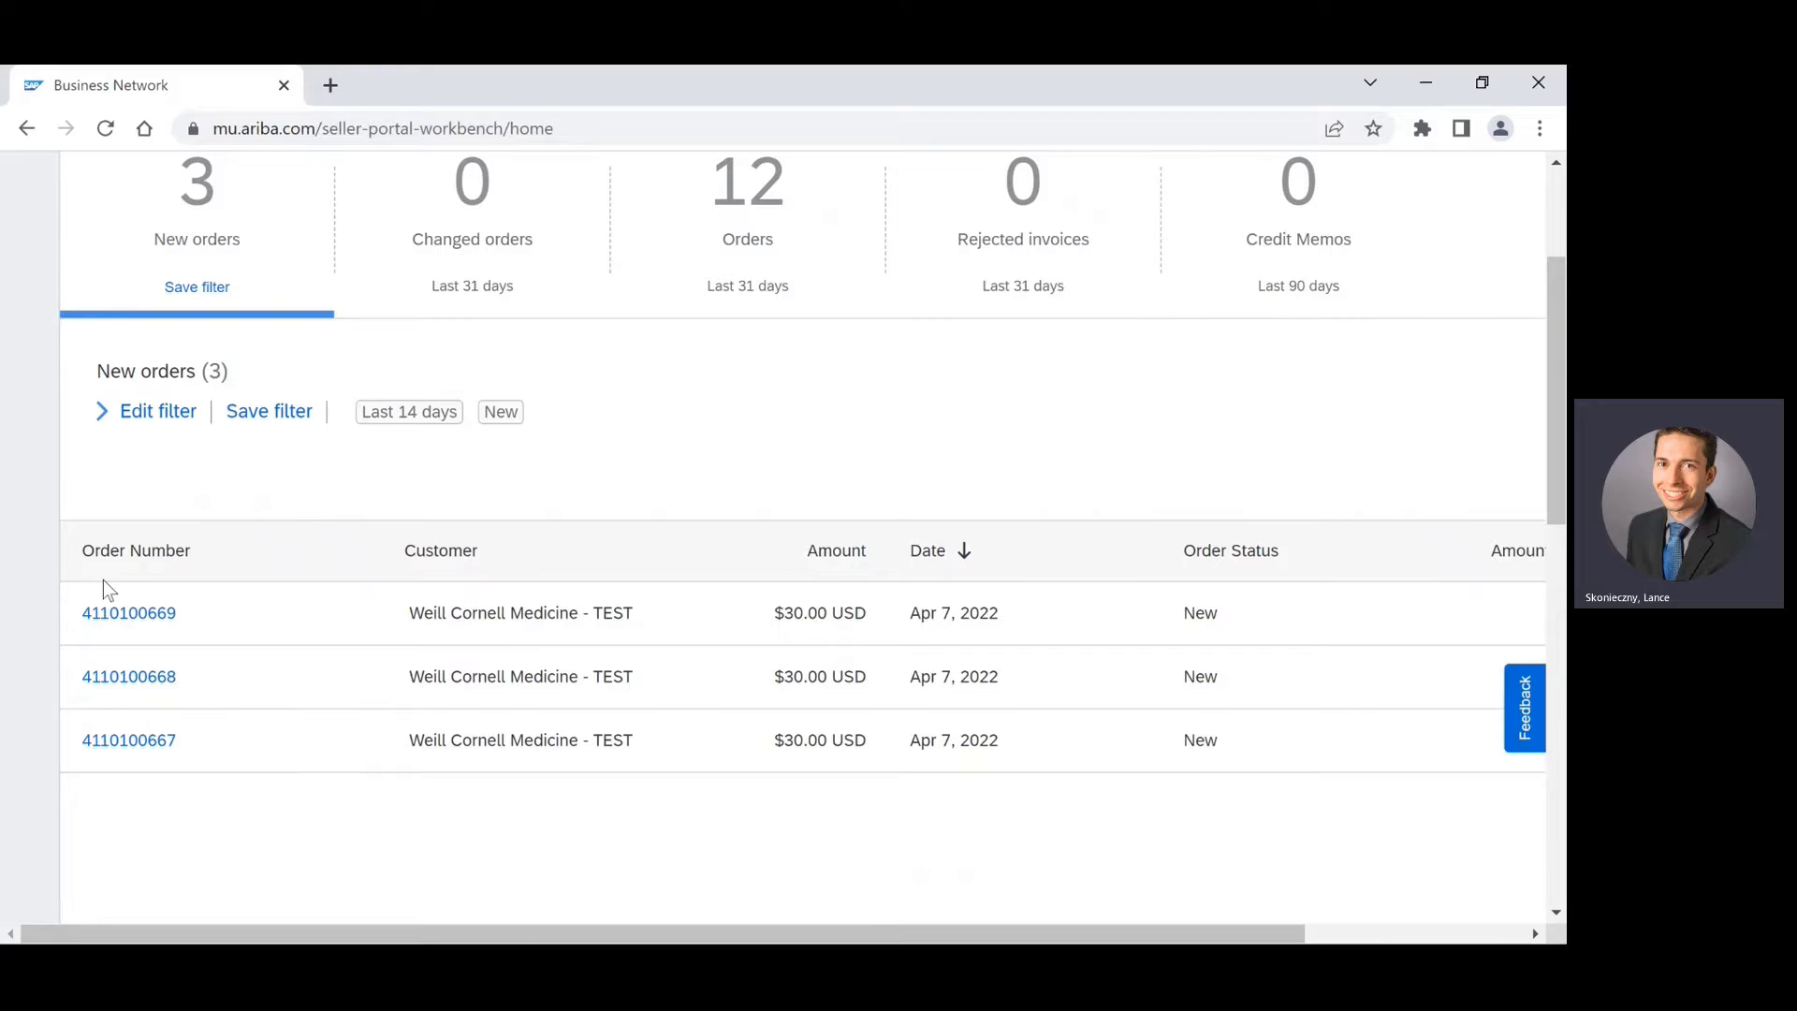
- Open the last purchase order in the new orders list and review its header details and line items
click(137, 742)
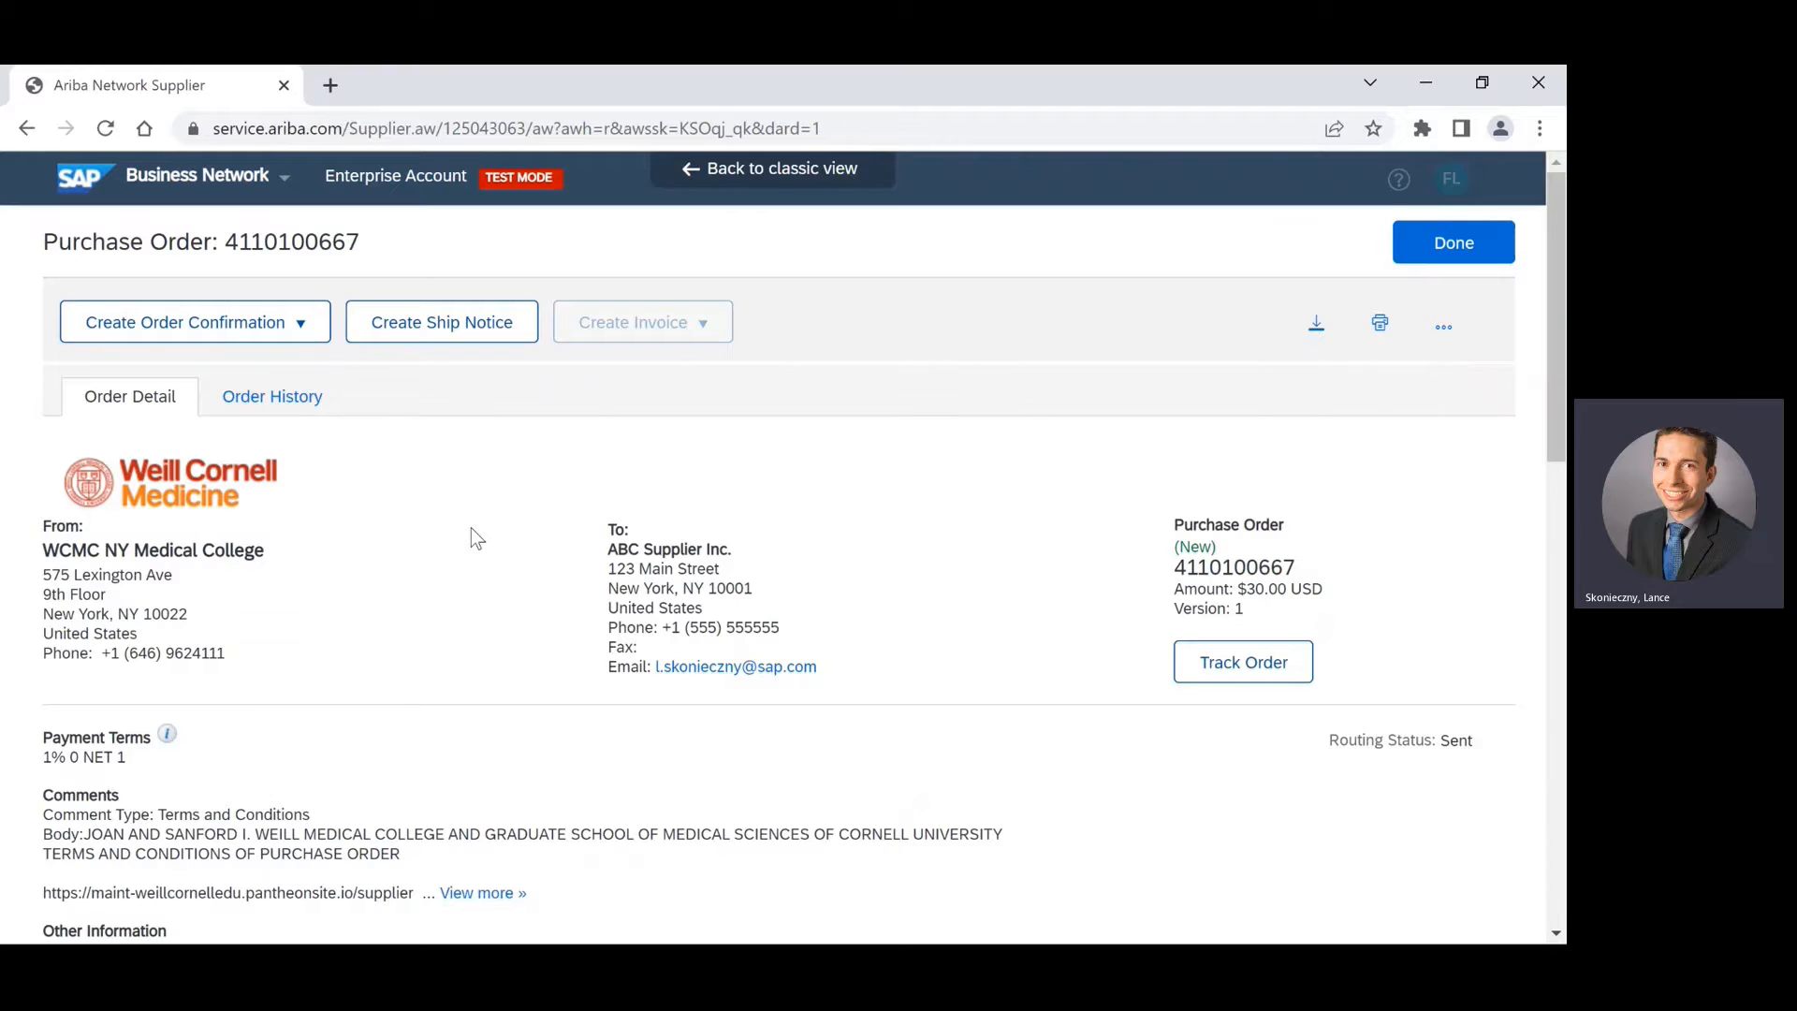
scroll(469, 527, down, 1)
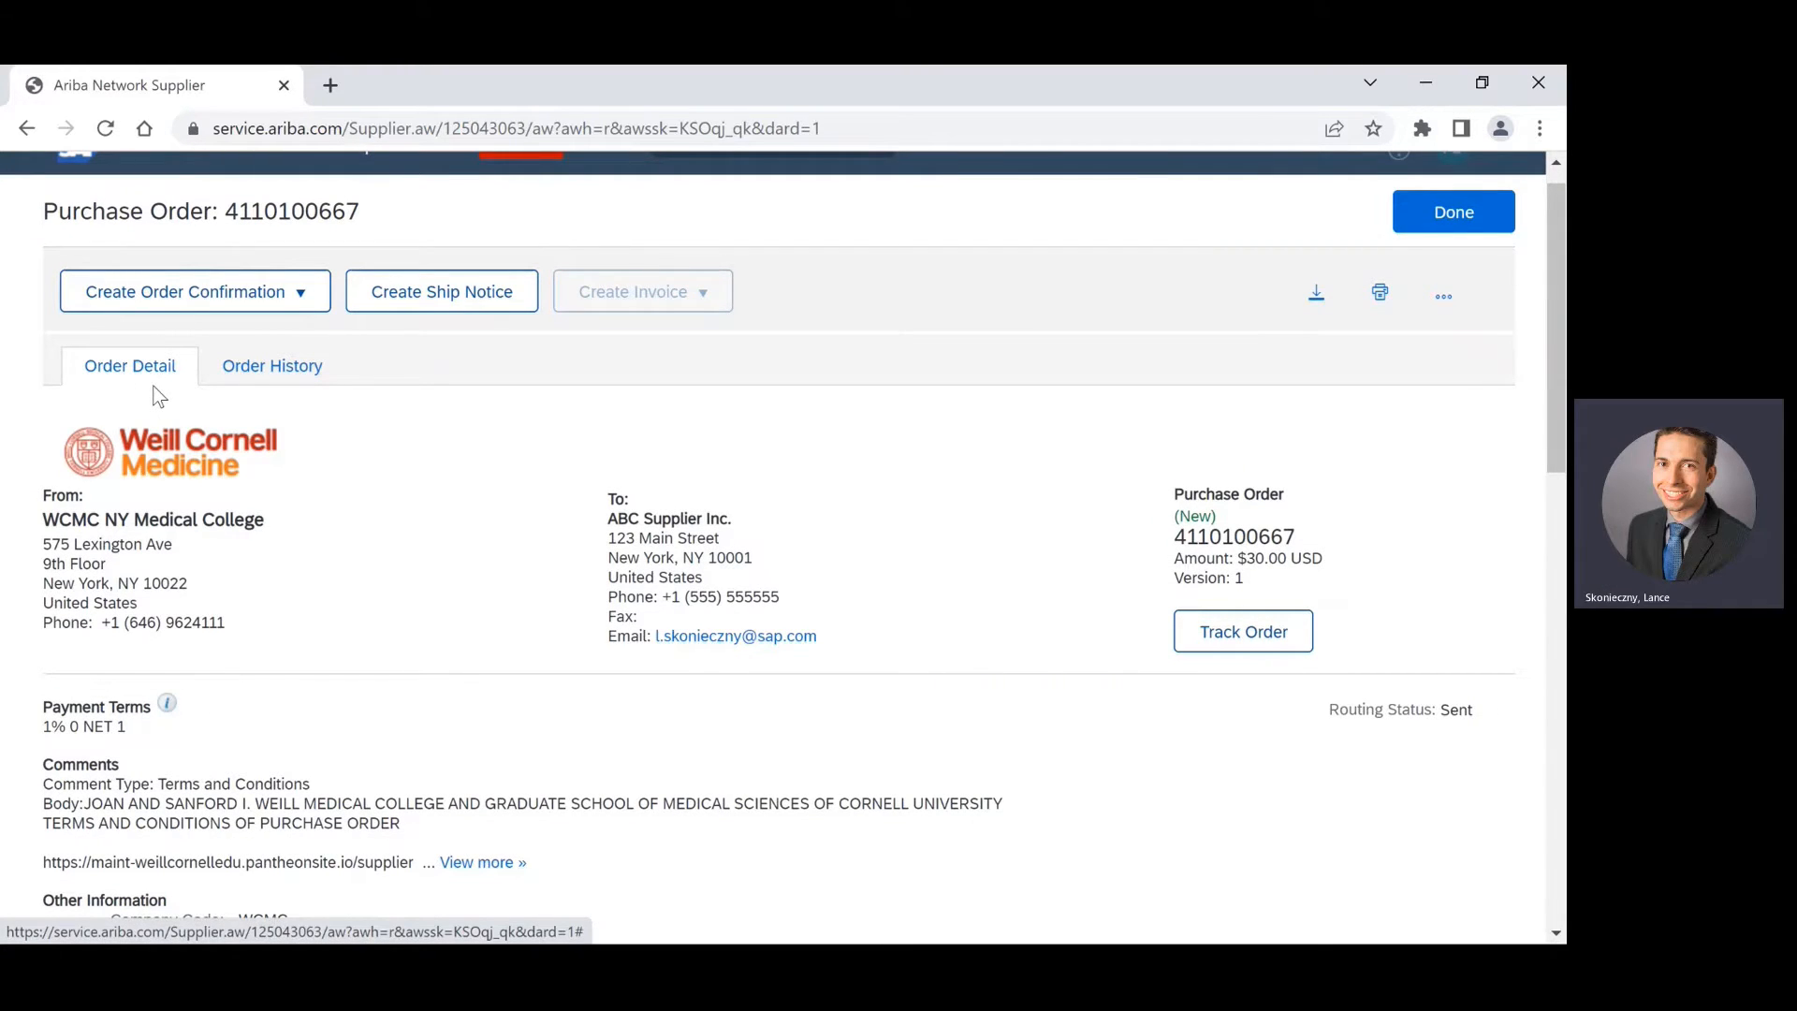
scroll(206, 393, down, 2)
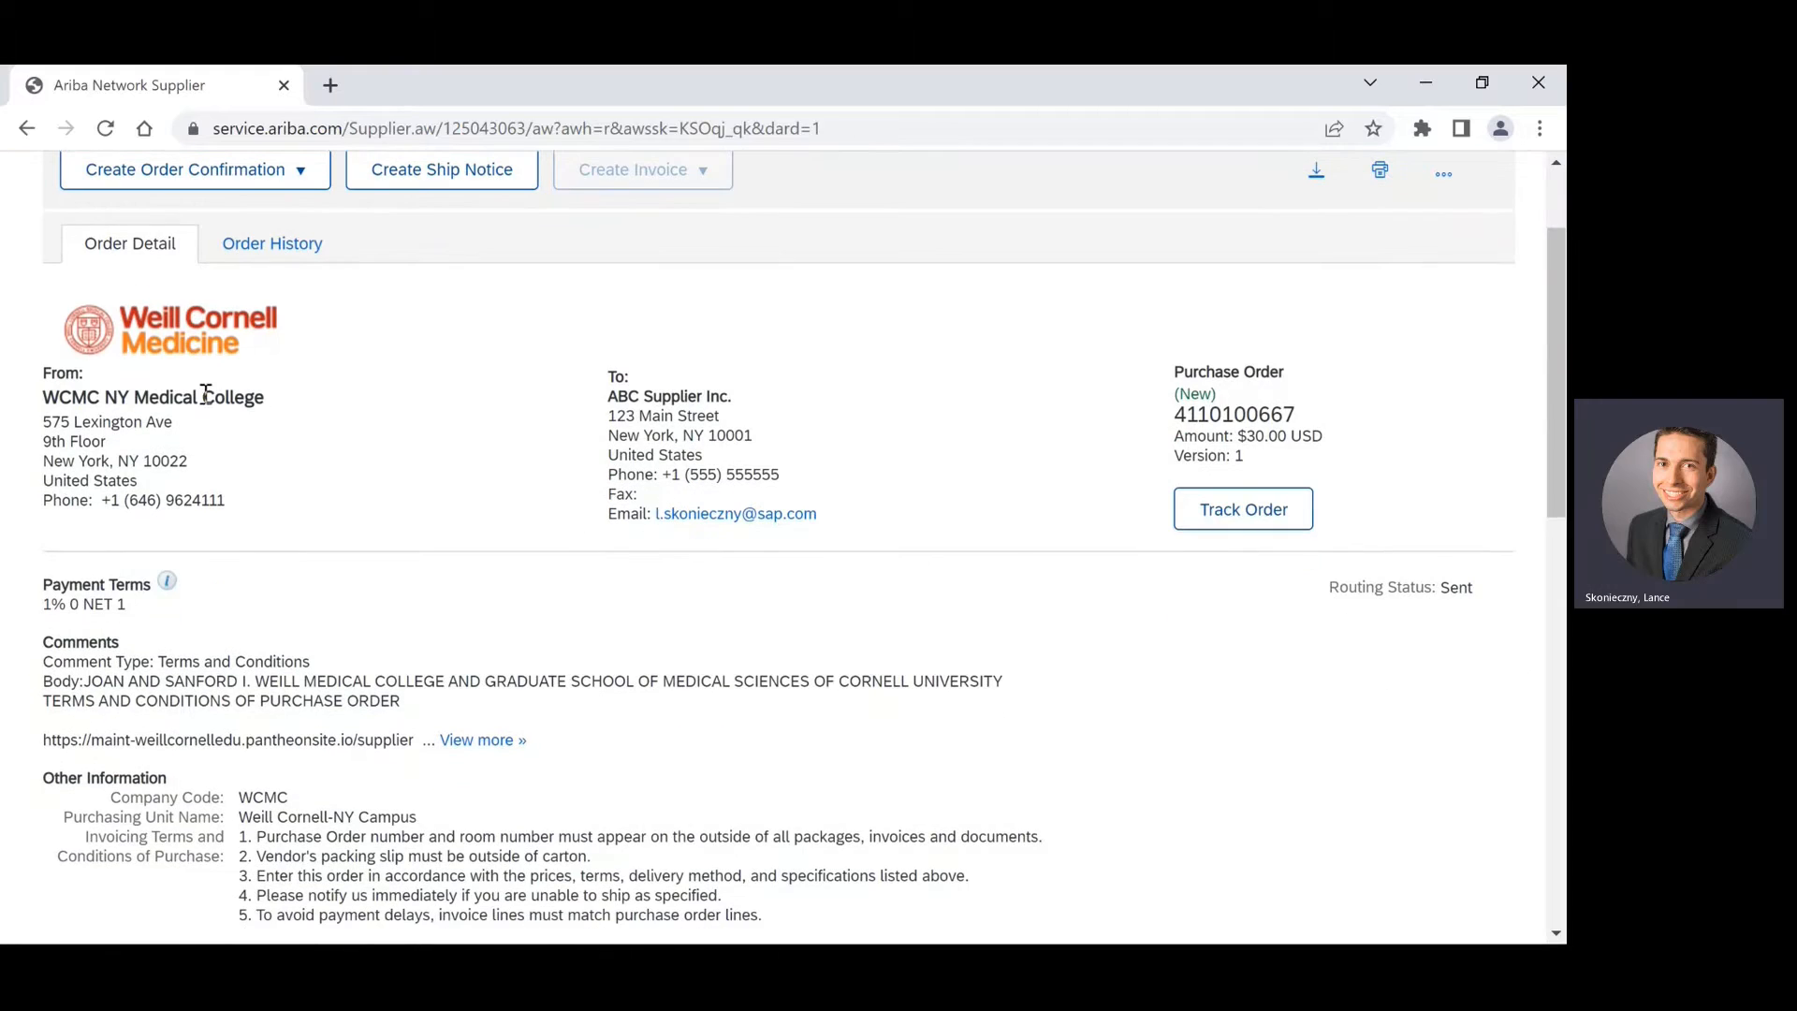
scroll(493, 464, down, 1)
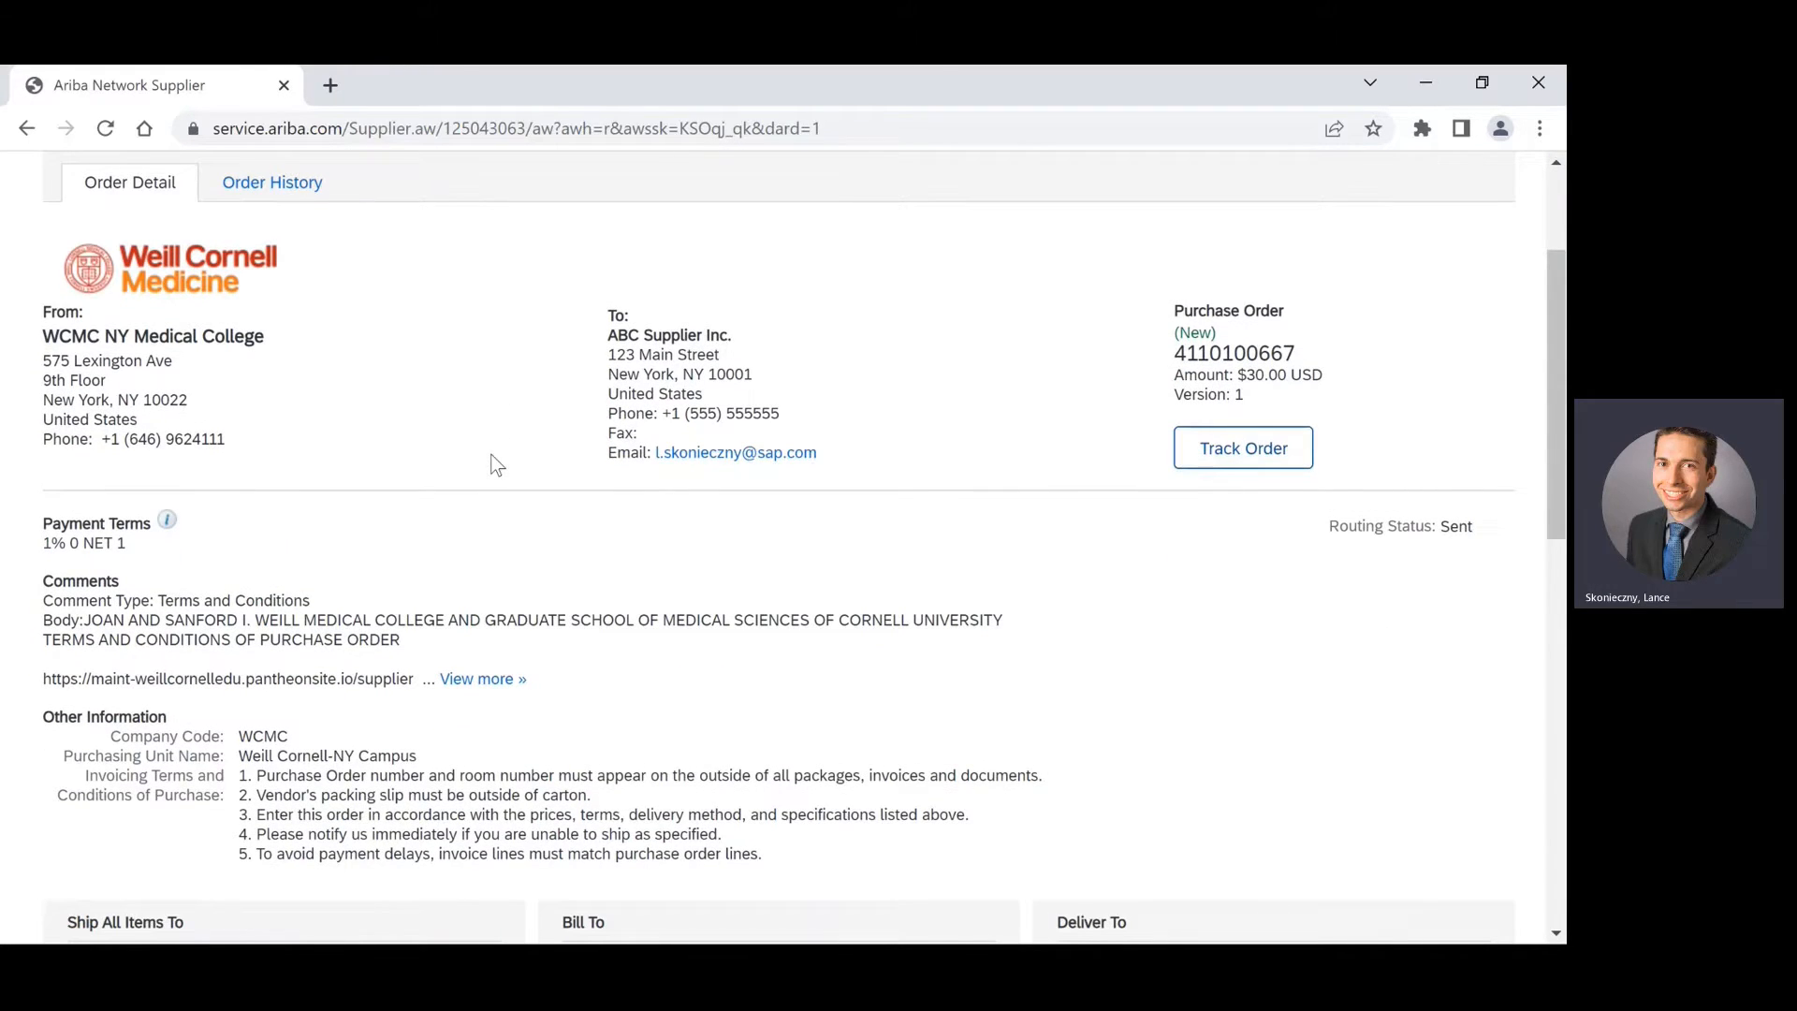
scroll(496, 465, down, 10)
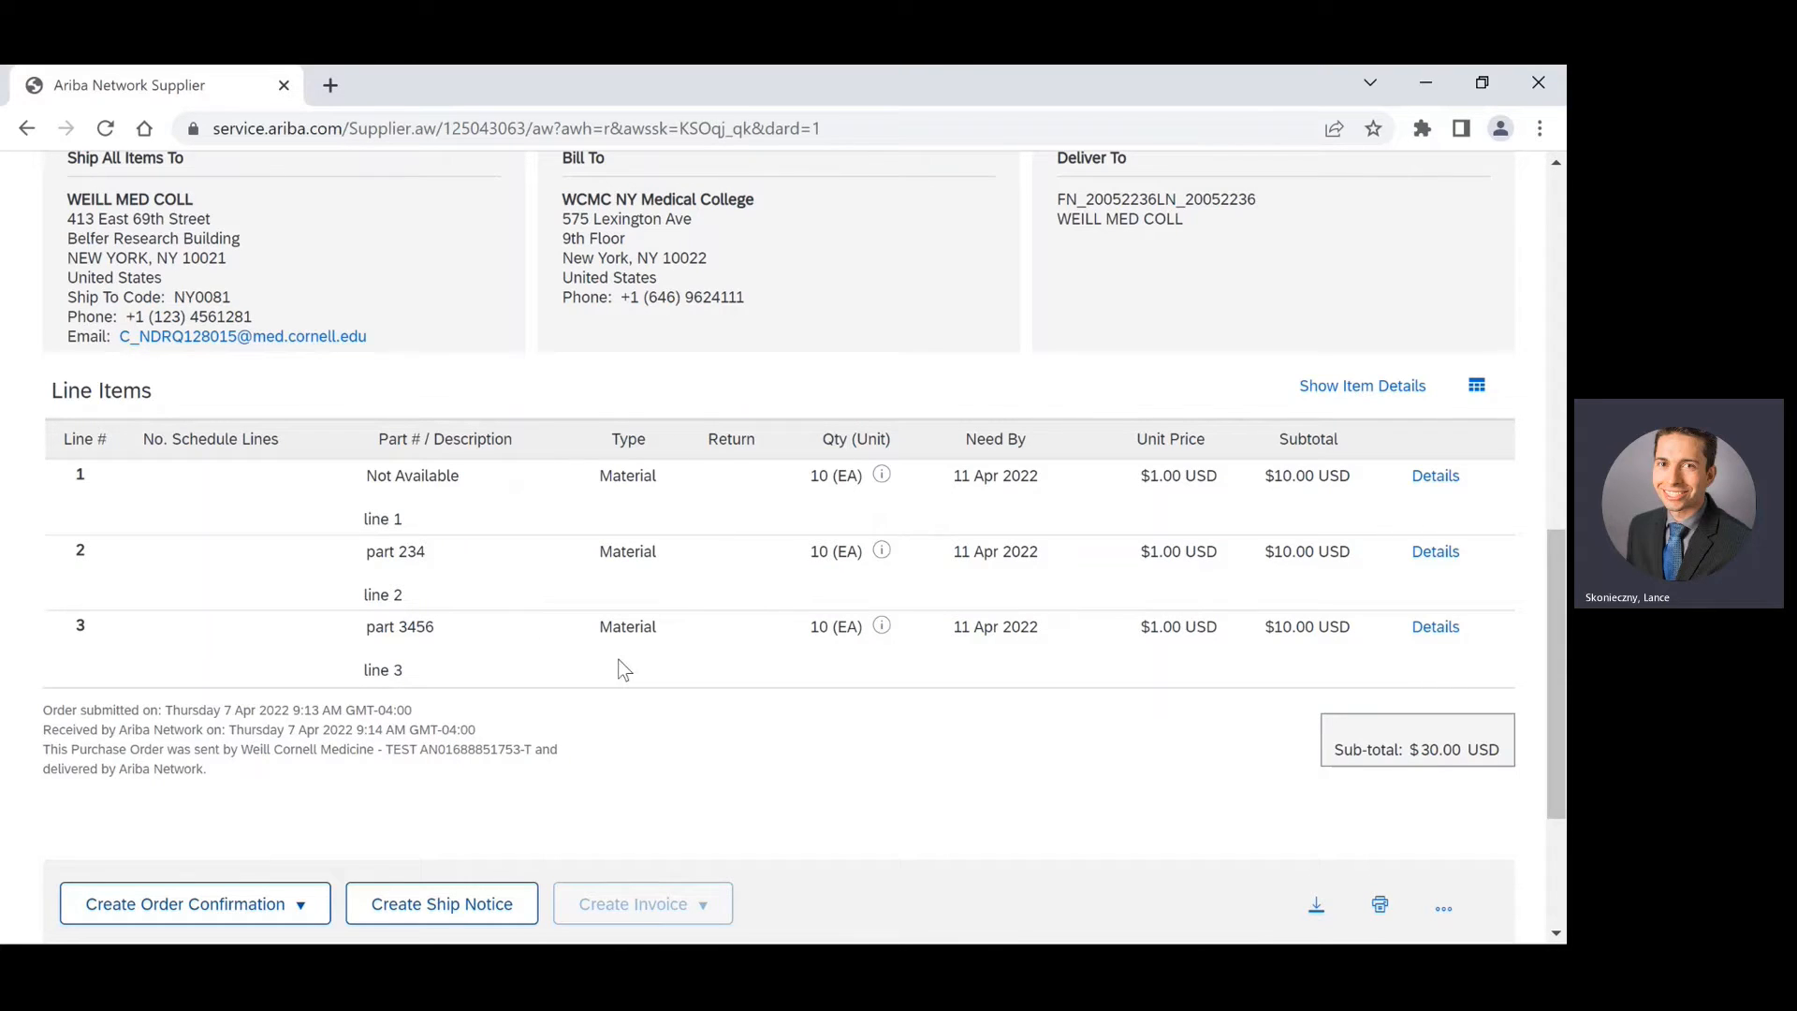
scroll(624, 668, down, 1)
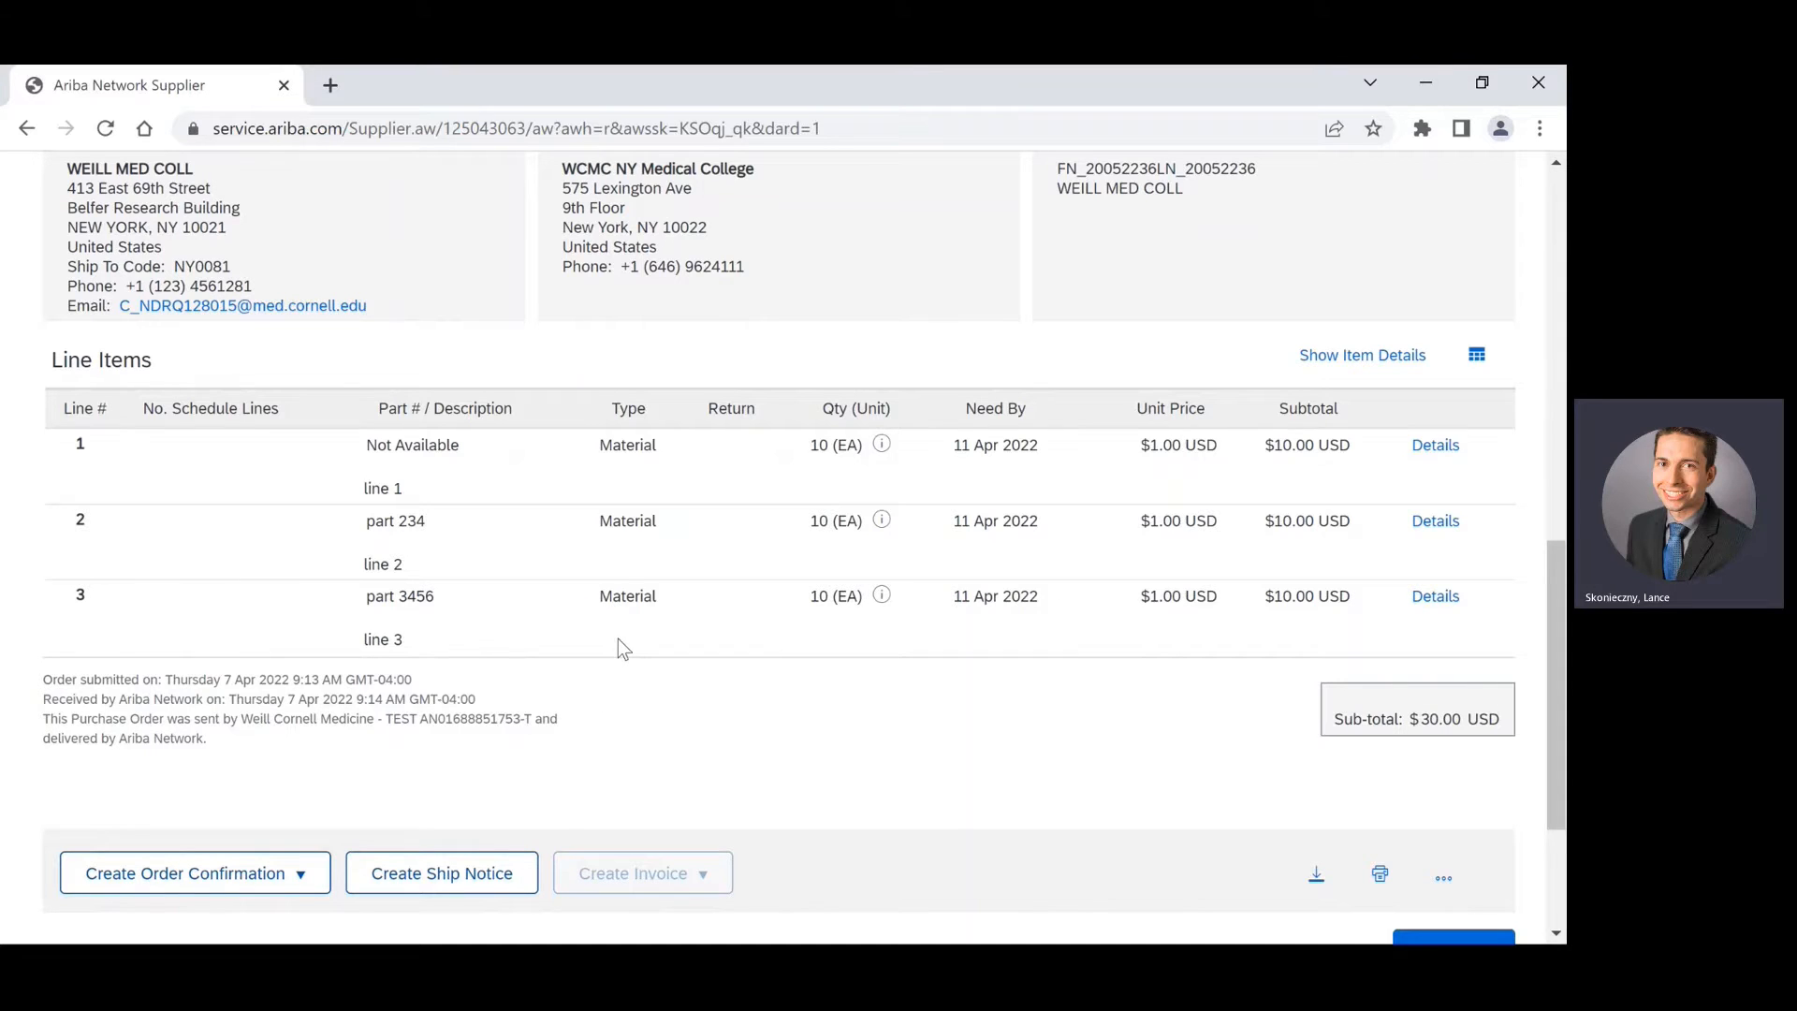
- Start an order confirmation for the purchase order with the Update Line Items option
click(175, 886)
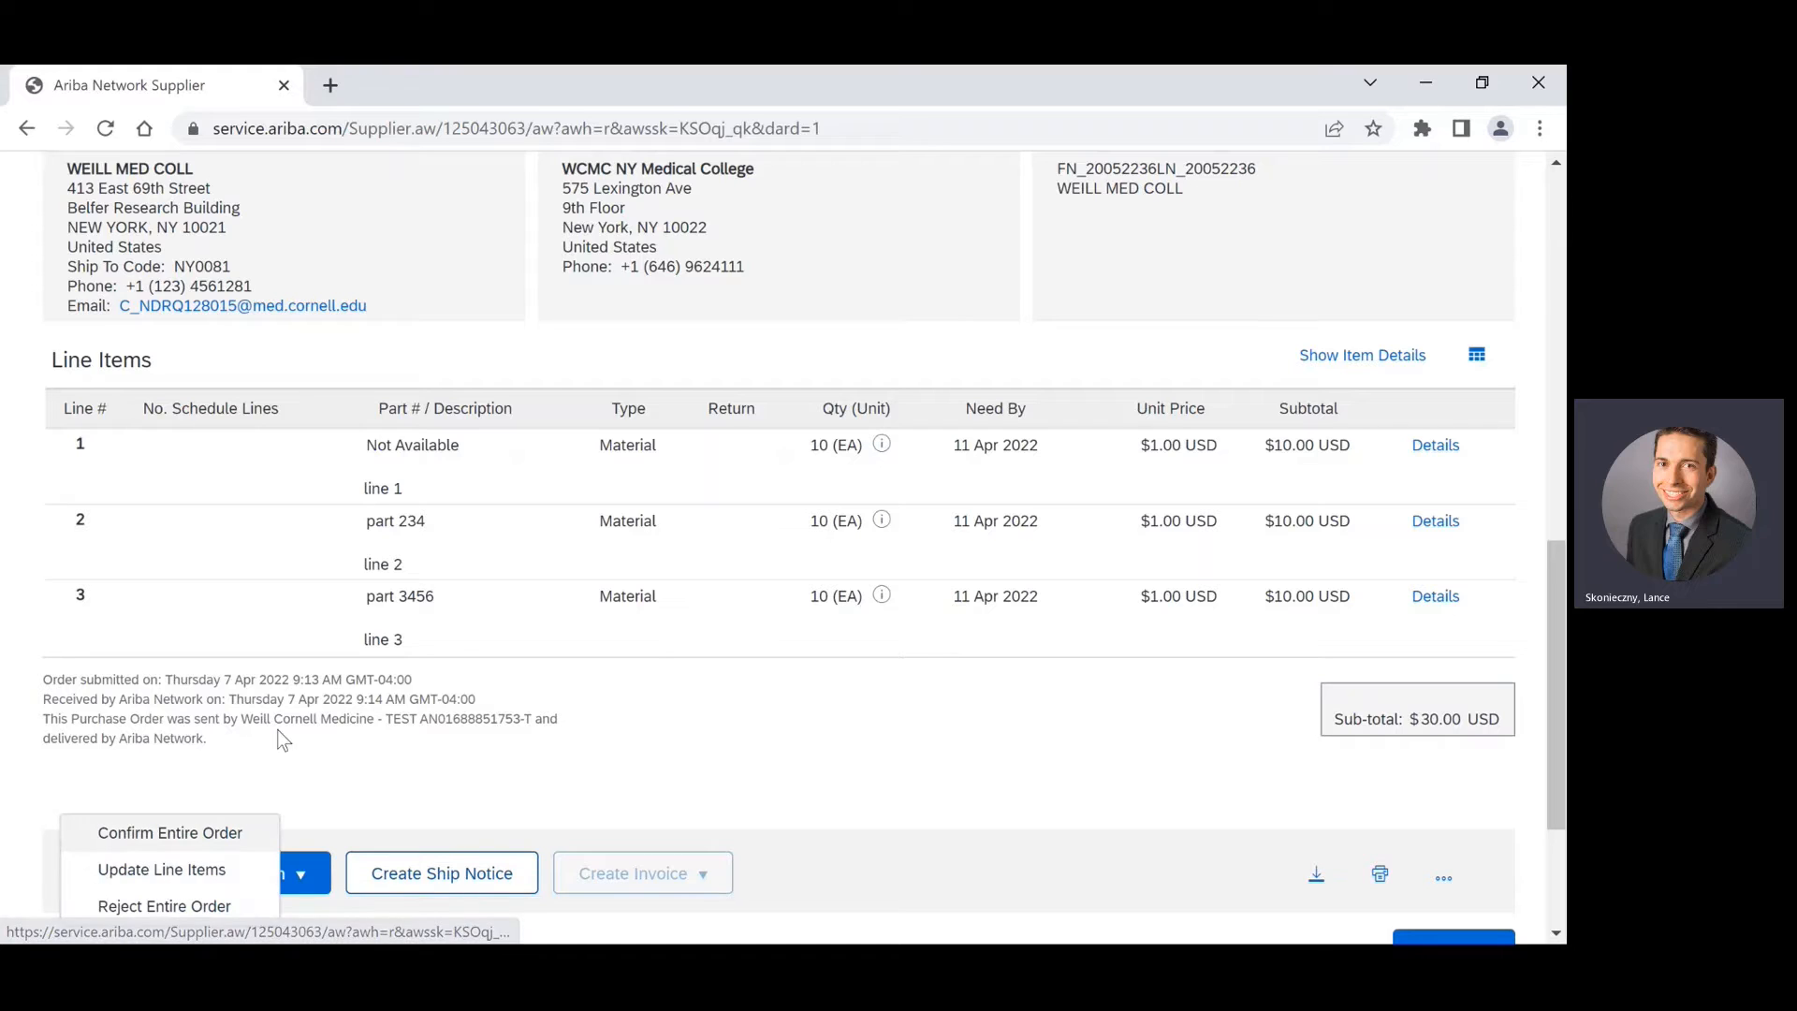
scroll(429, 798, down, 1)
scroll(428, 797, down, 1)
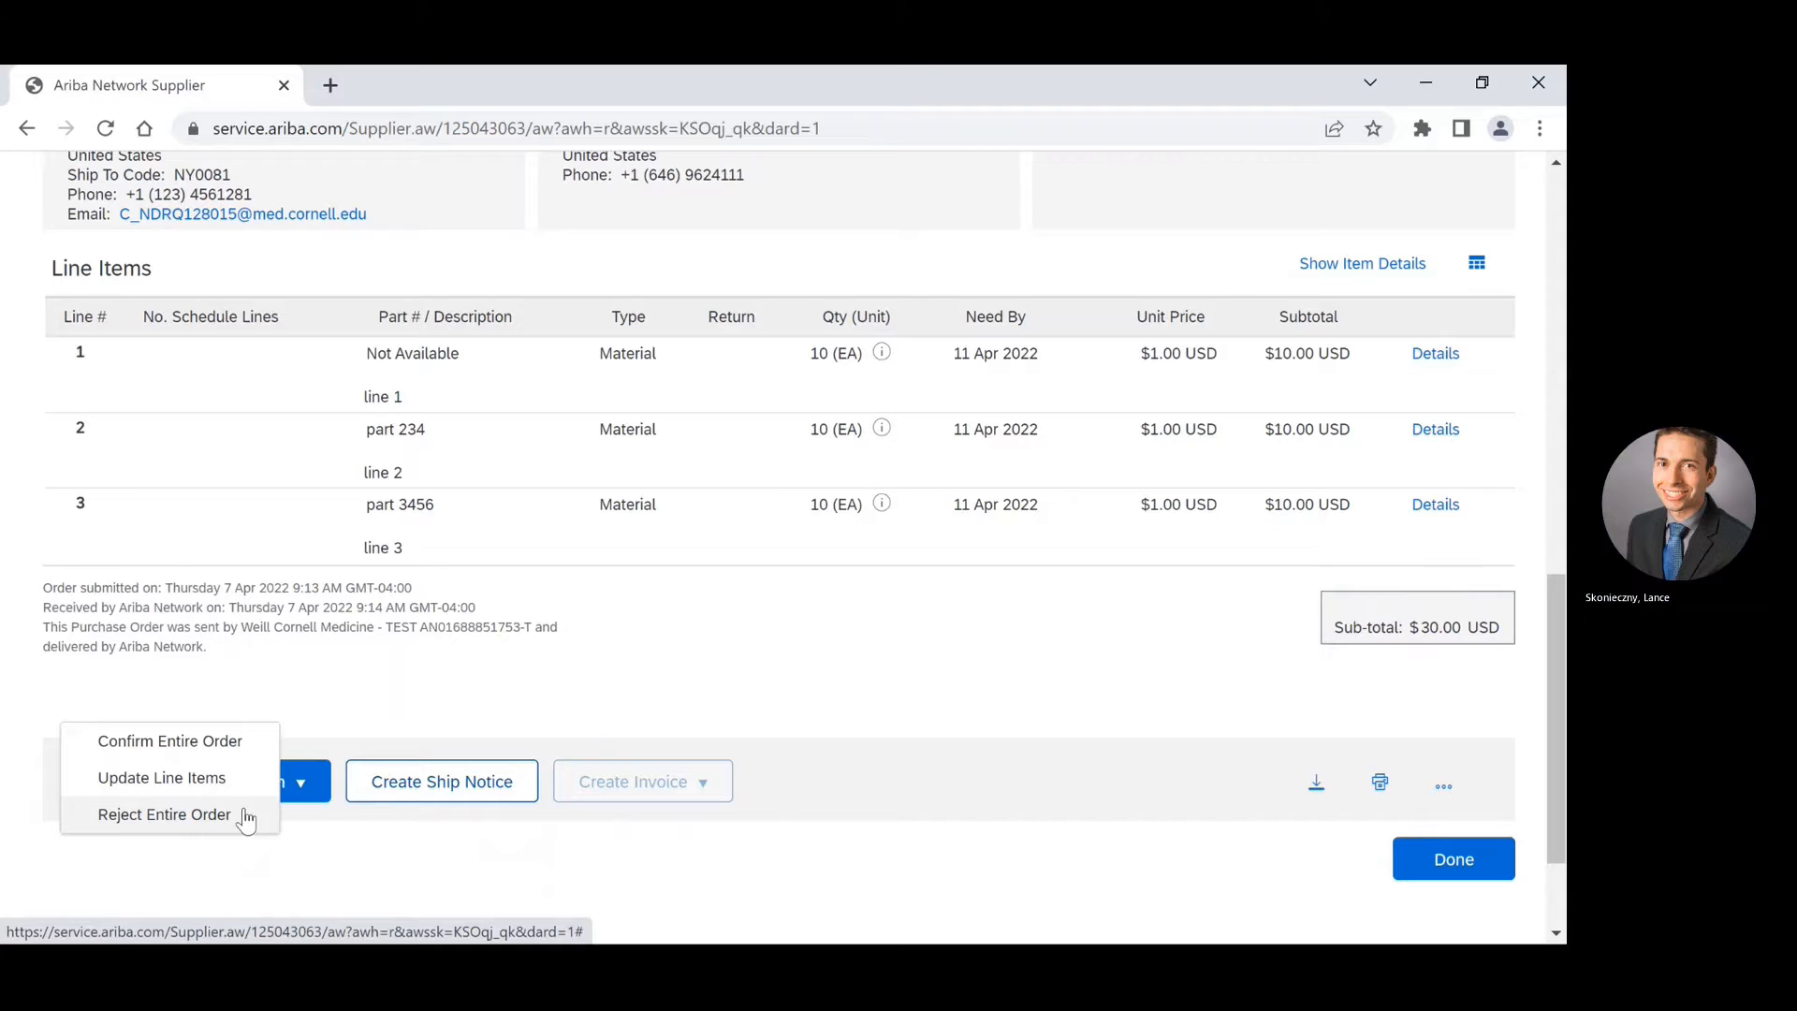
click(124, 782)
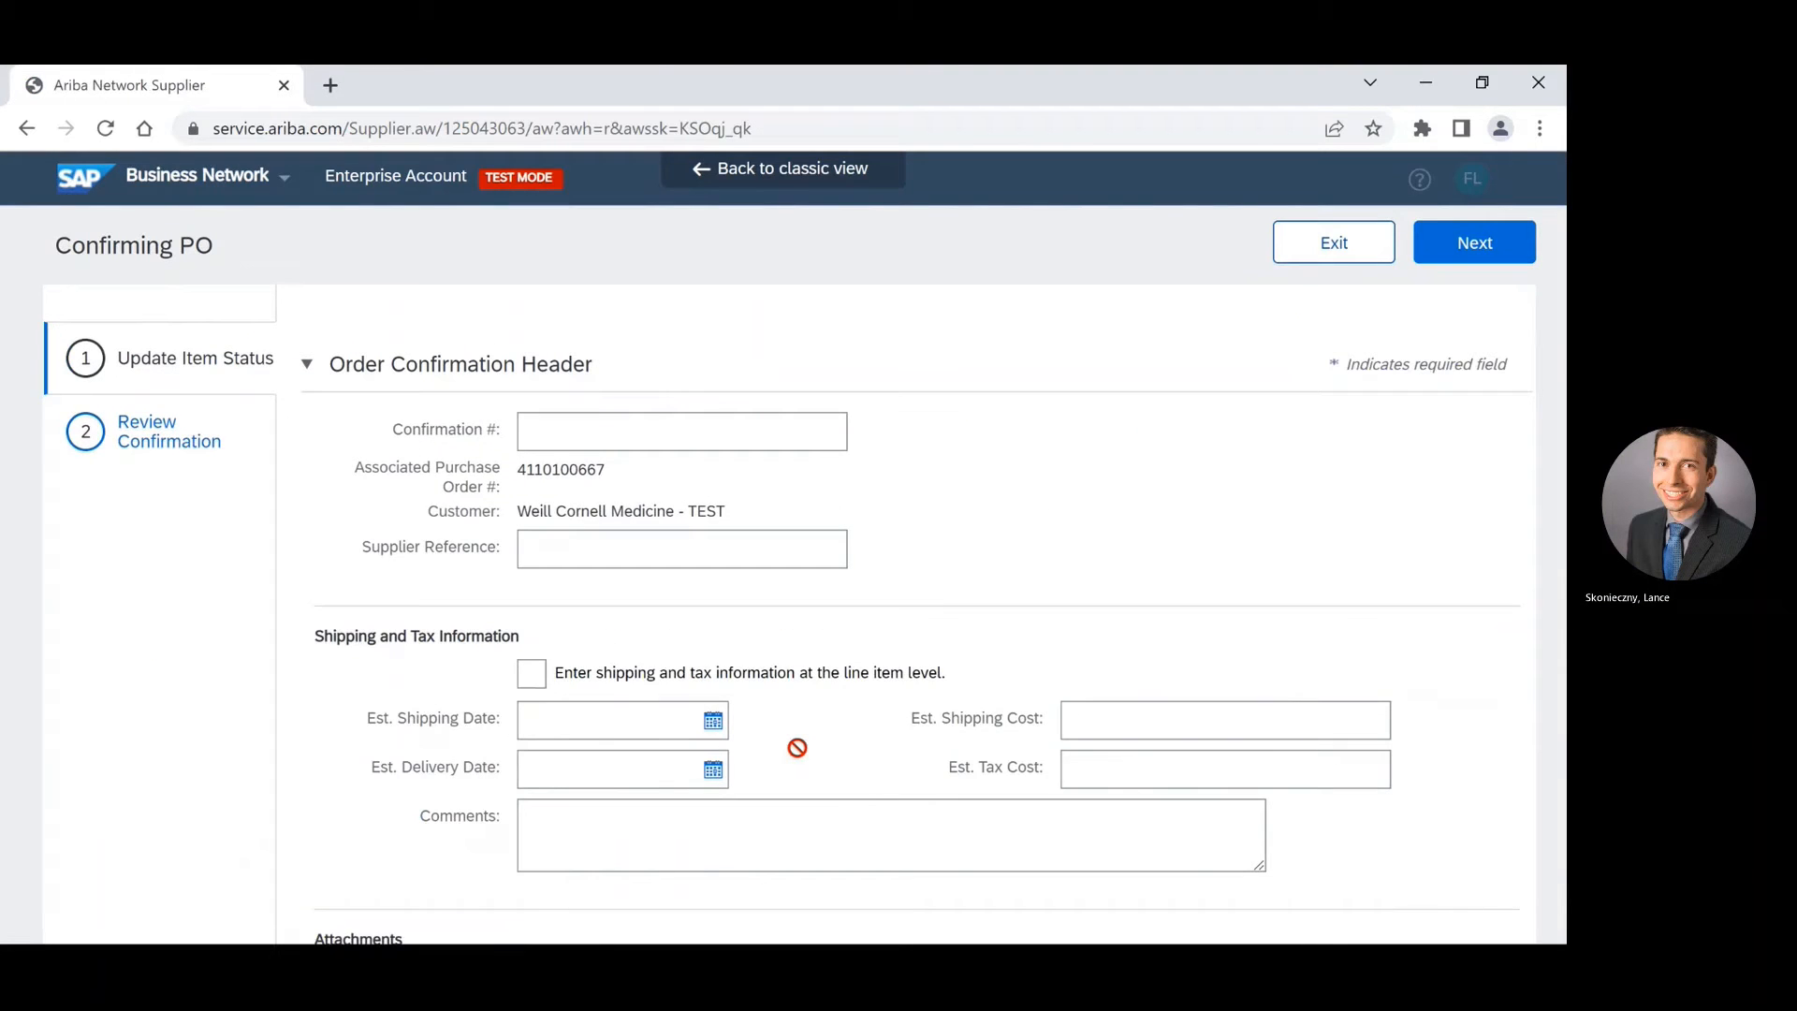
- Enter the associated purchase order number followed by "OC" as the confirmation number
scroll(1107, 762, down, 1)
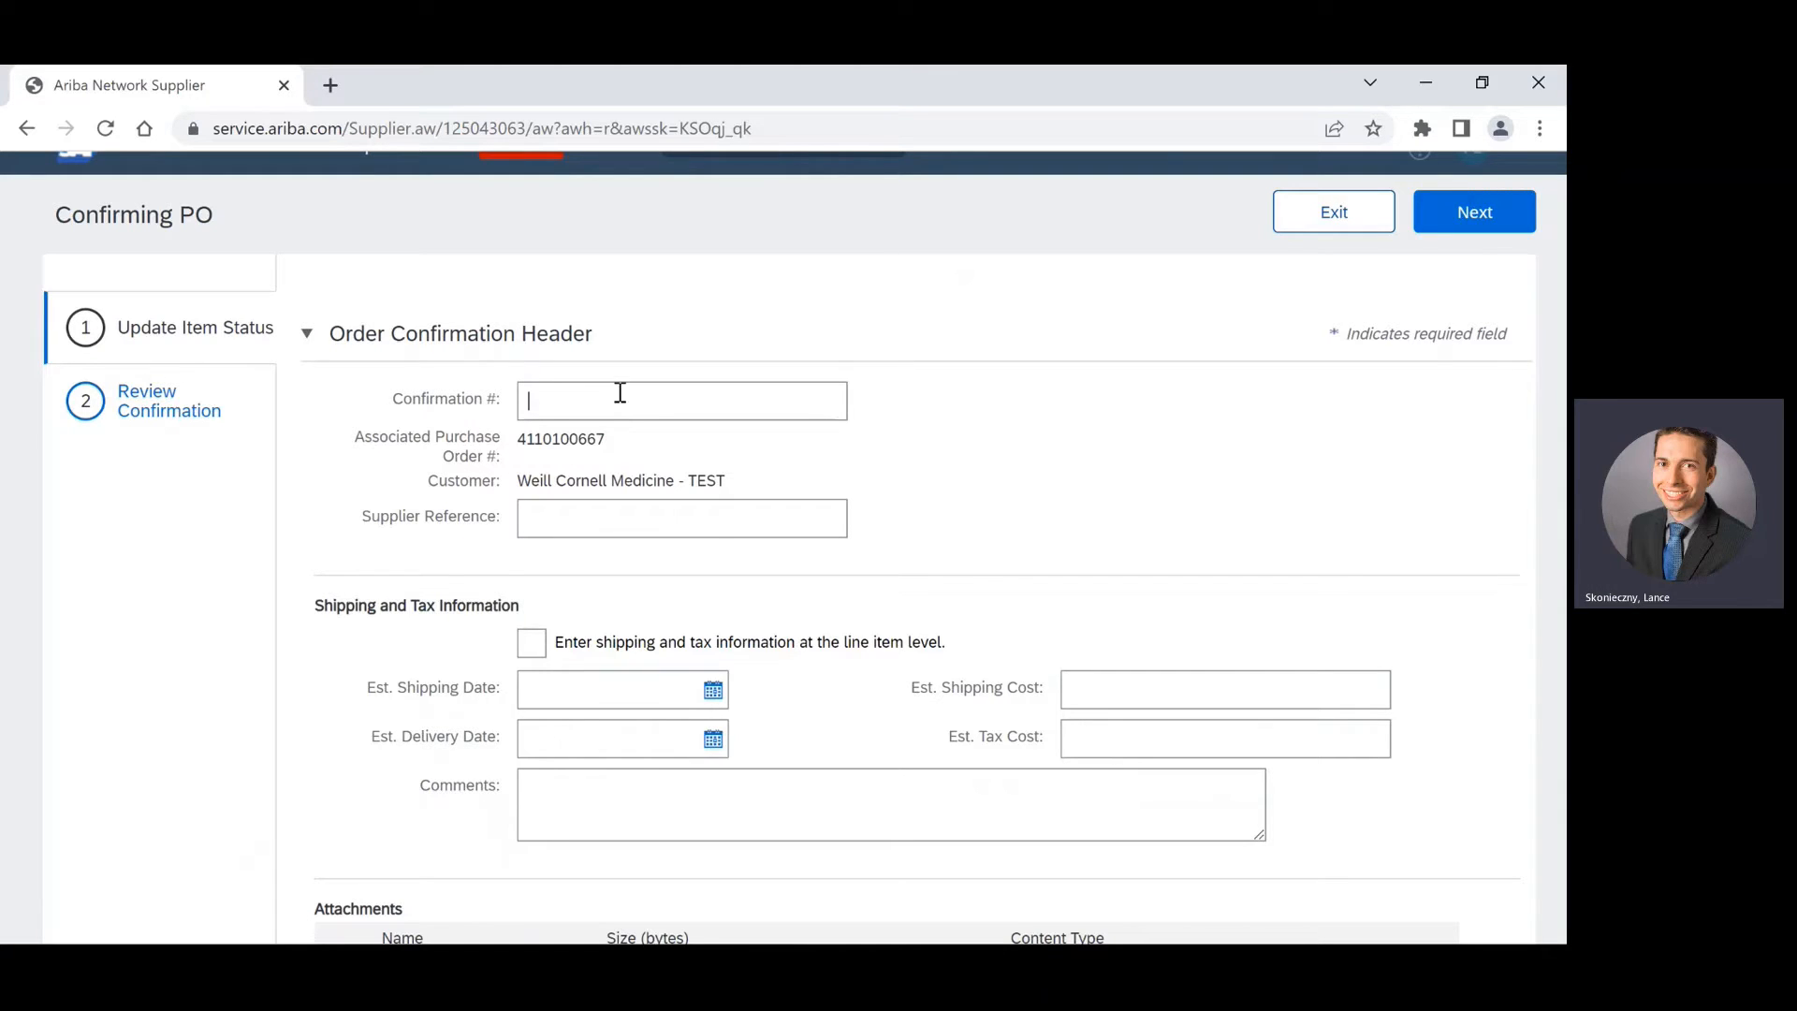
double_click(572, 441)
key(ctrl+c)
click(595, 392)
key(ctrl+v)
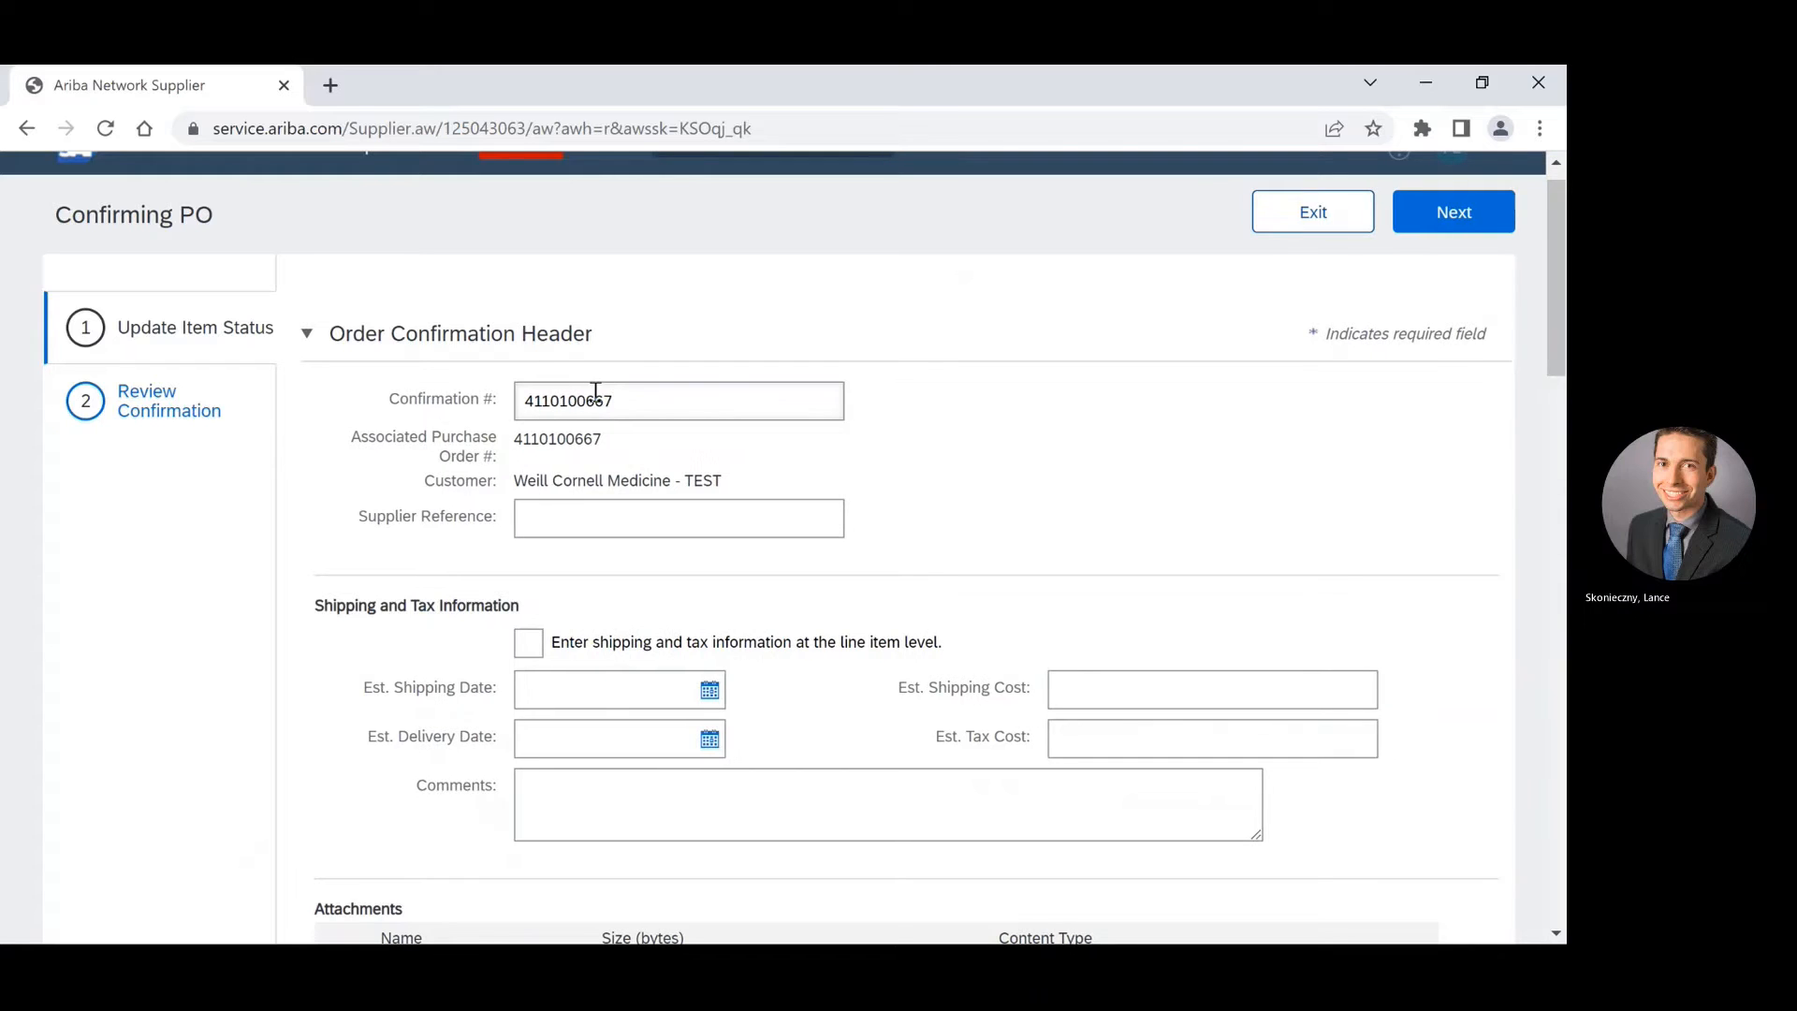
text(OC)
- Set the estimated delivery date in the confirmation header to 18 Apr 2022
scroll(595, 392, down, 2)
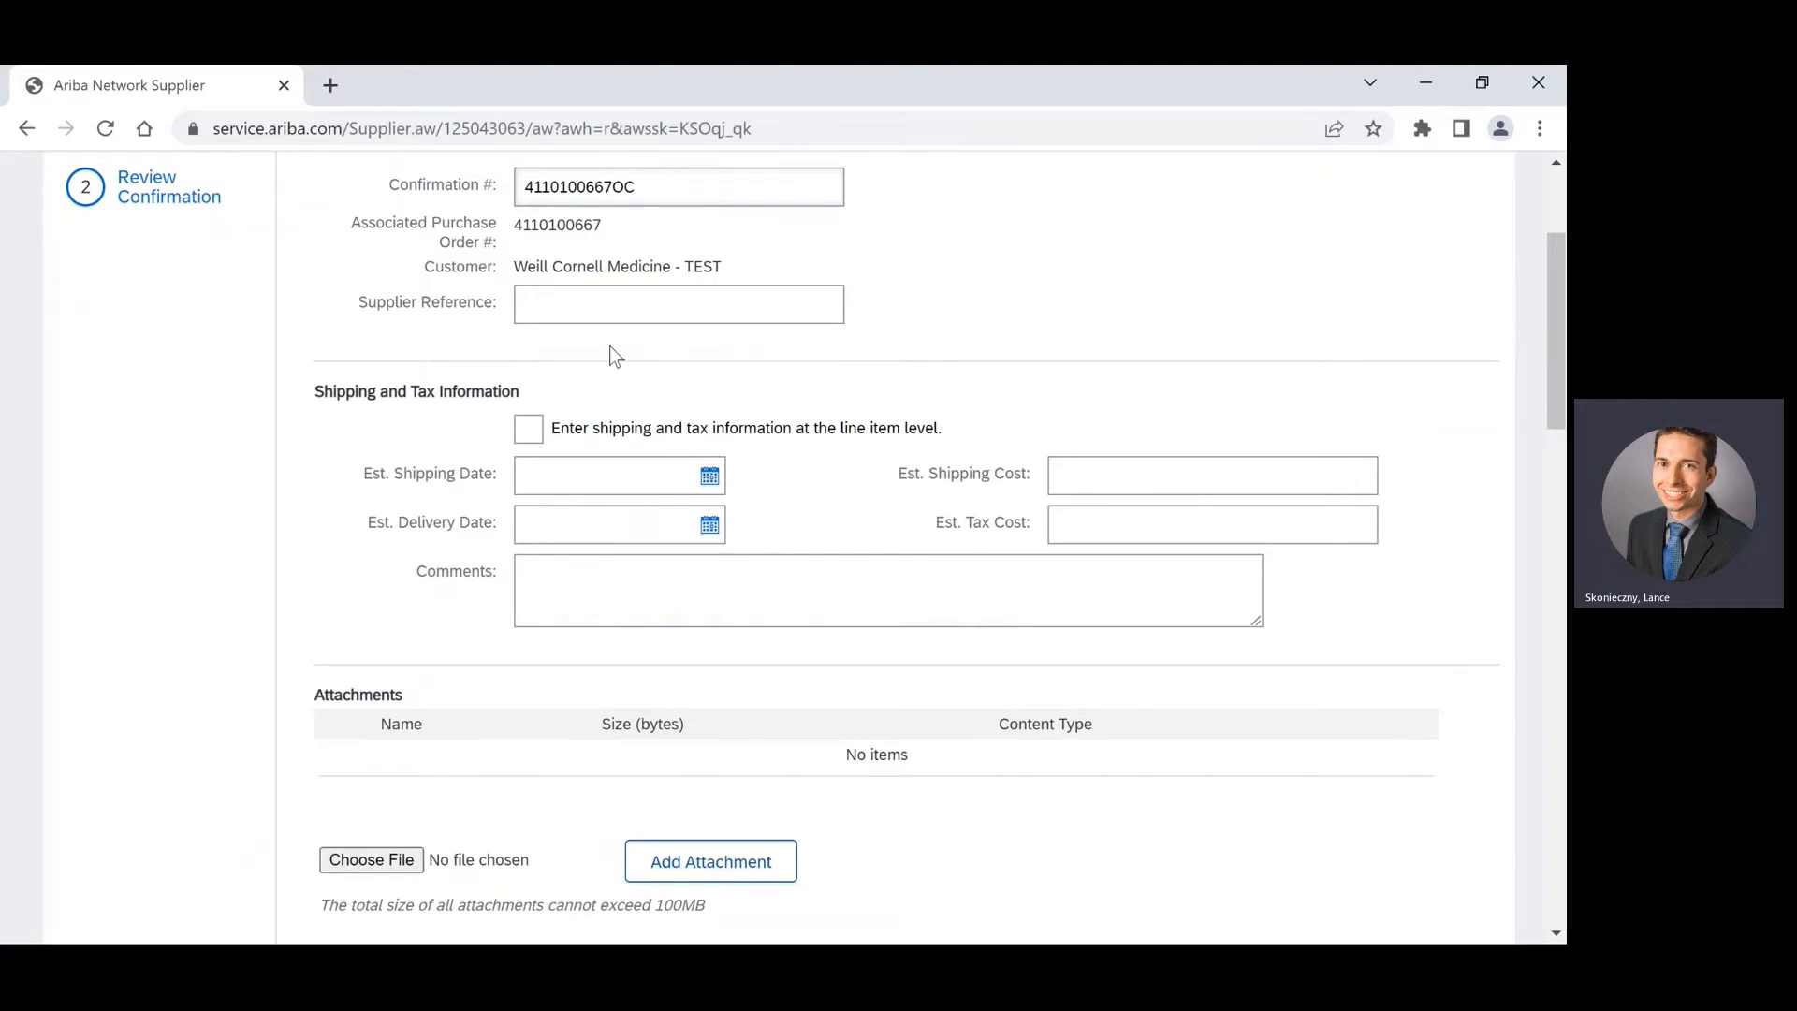
scroll(449, 508, down, 1)
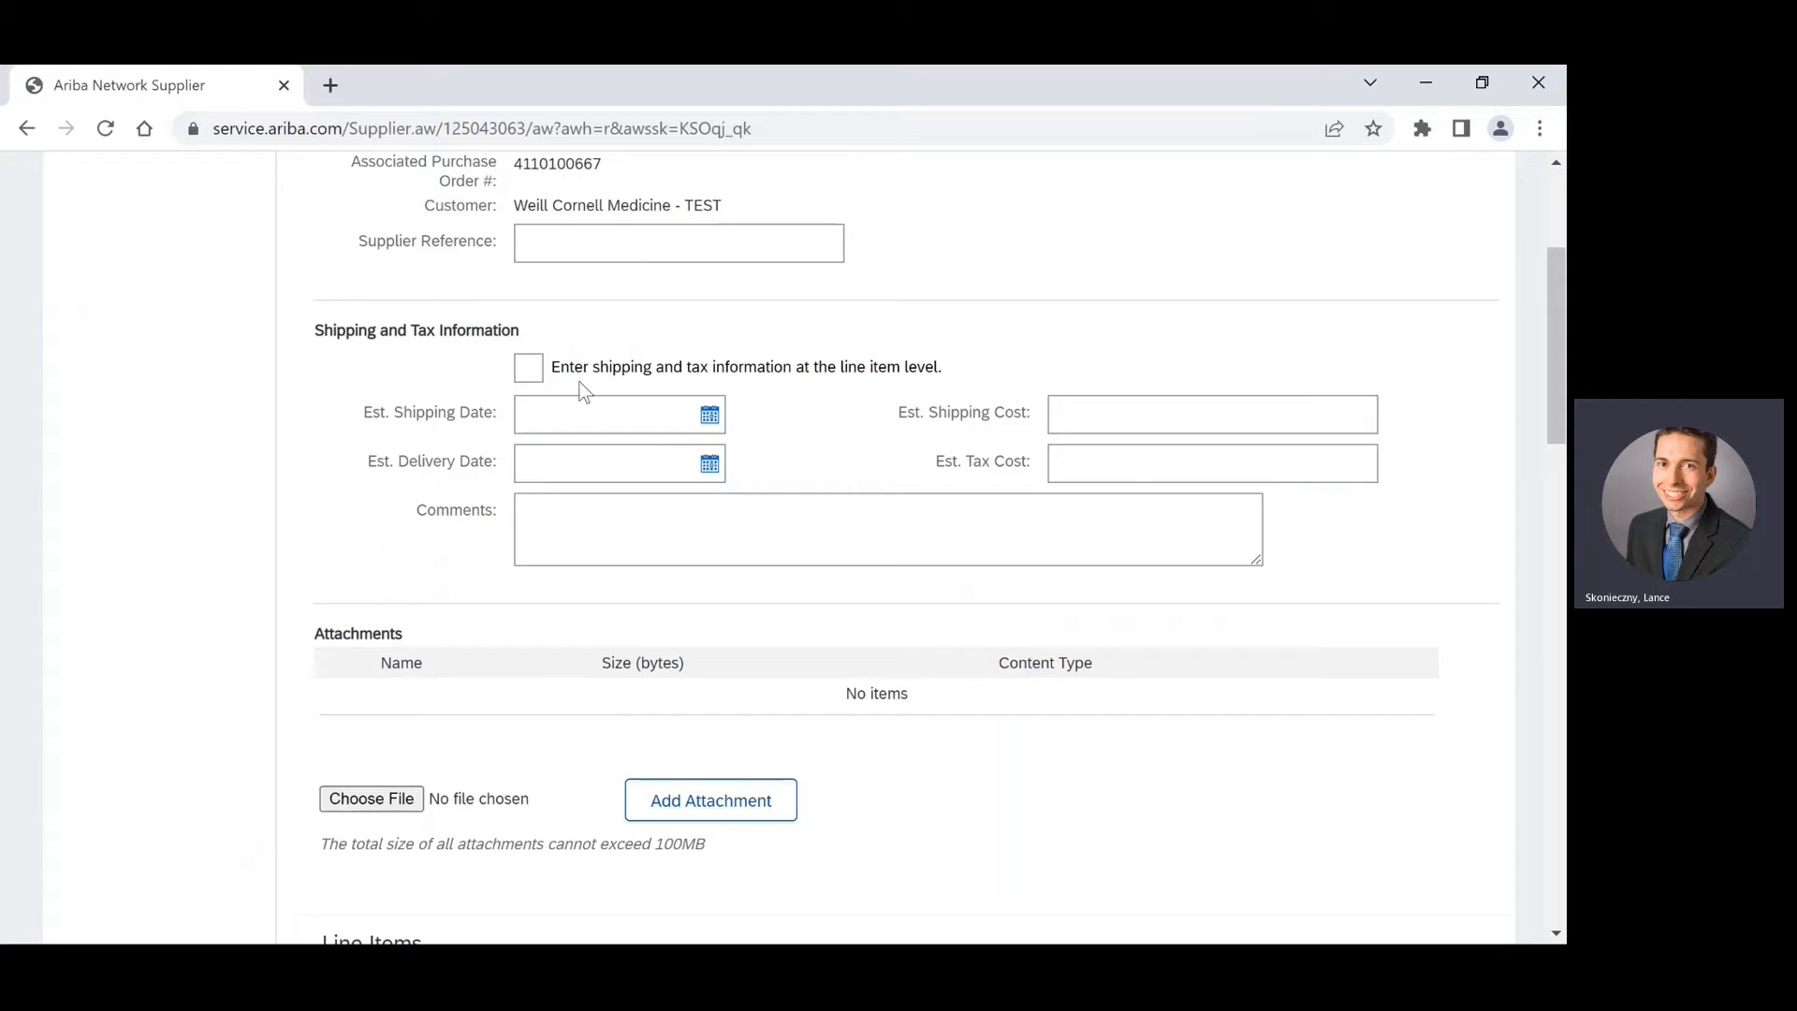
click(709, 465)
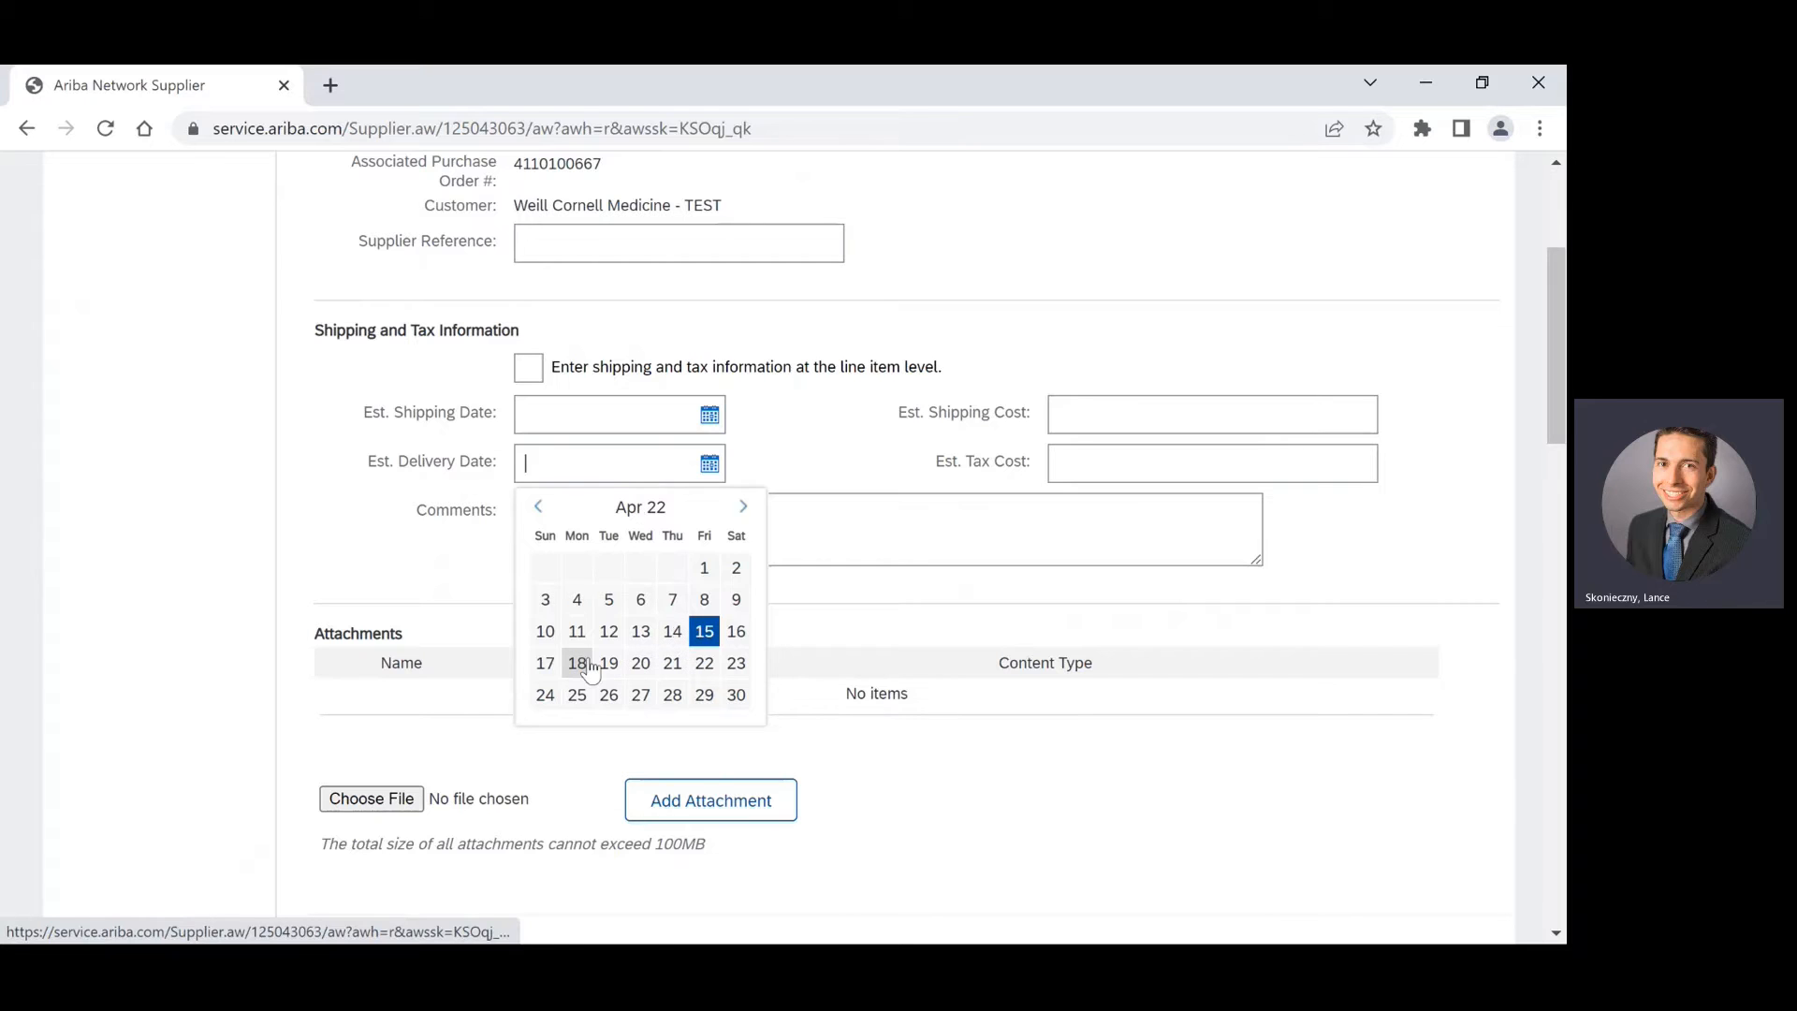
drag(577, 662, 599, 642)
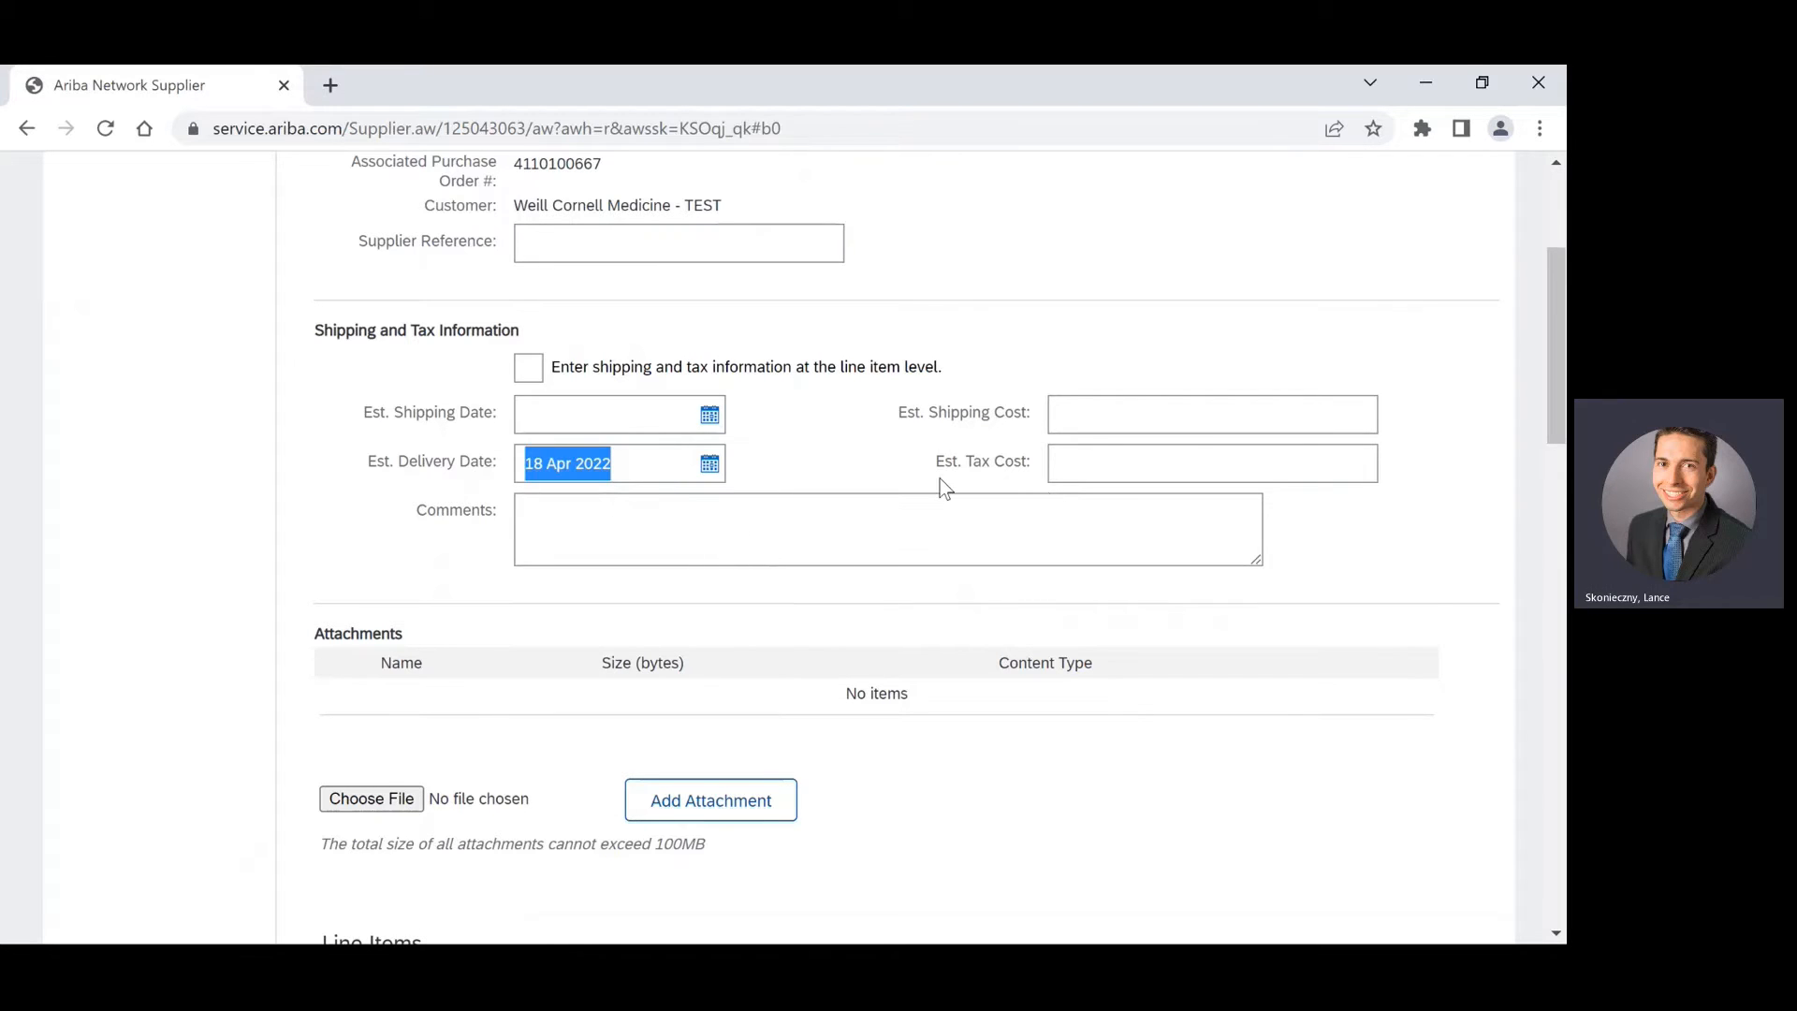
- For line item 1, enter 5 units as confirmed, 0 as backordered and 5 as rejected
scroll(940, 479, down, 1)
scroll(940, 479, down, 3)
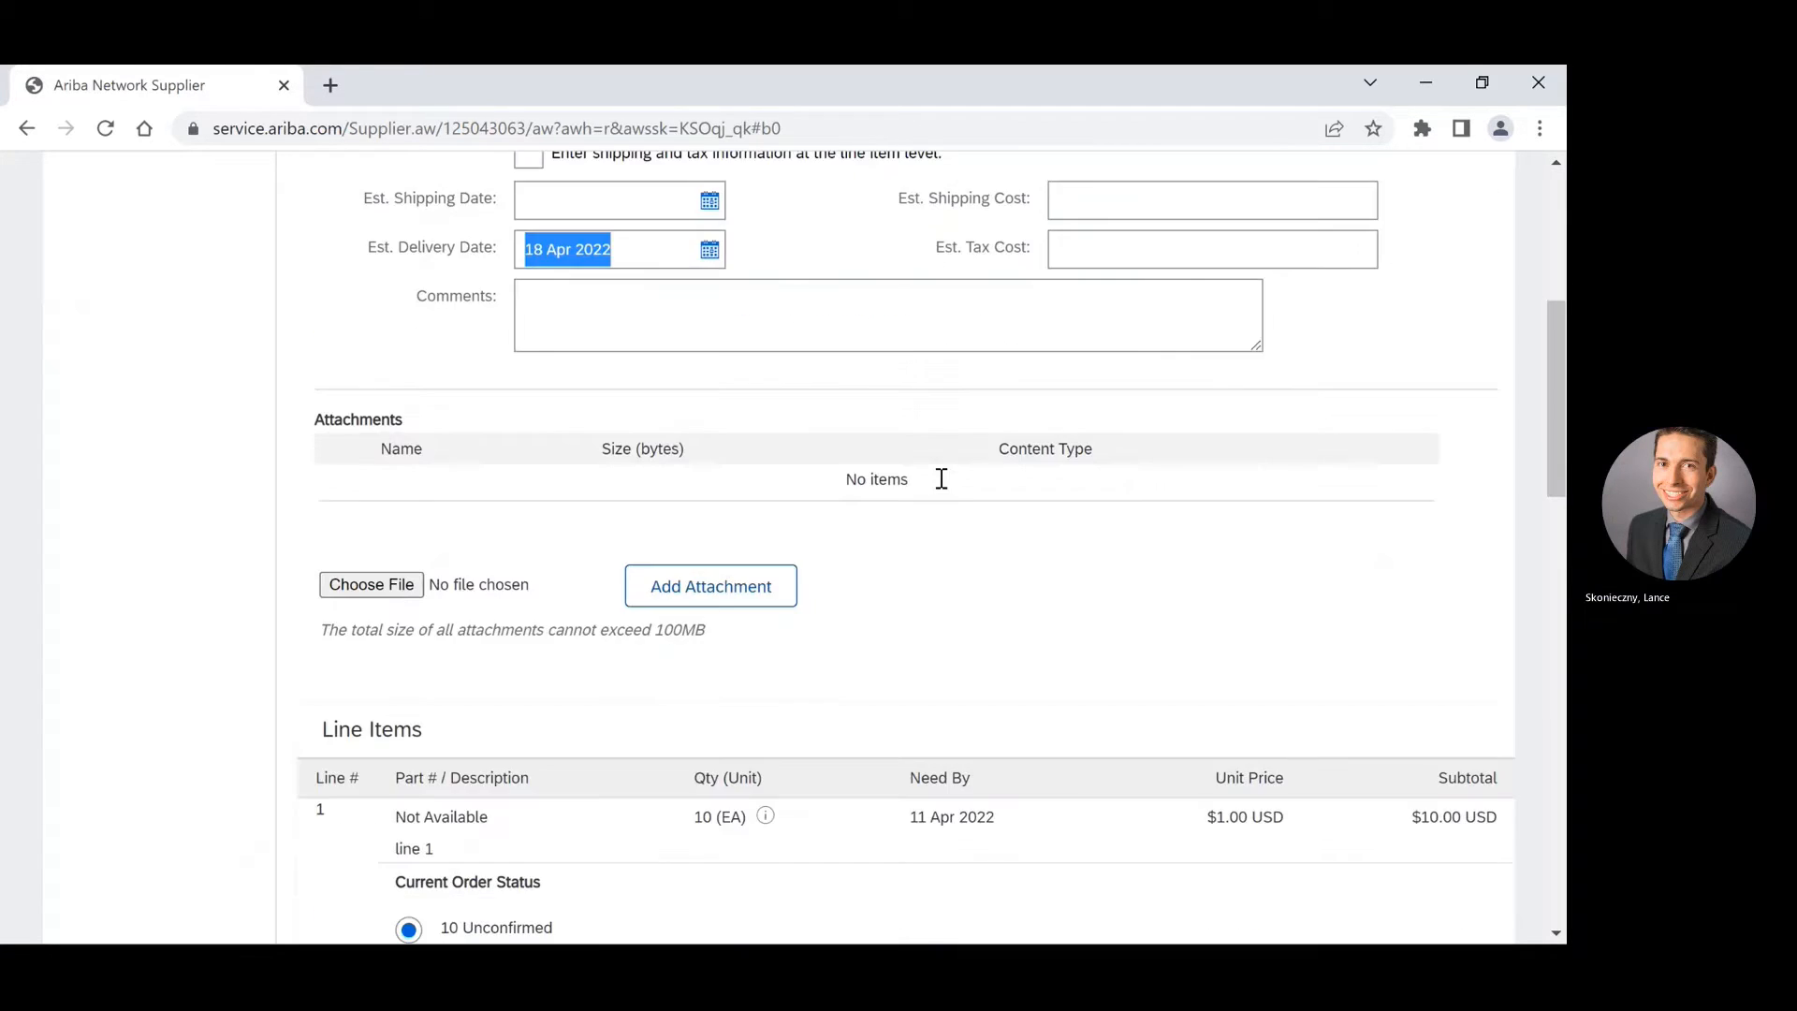
scroll(941, 480, down, 1)
scroll(941, 479, down, 2)
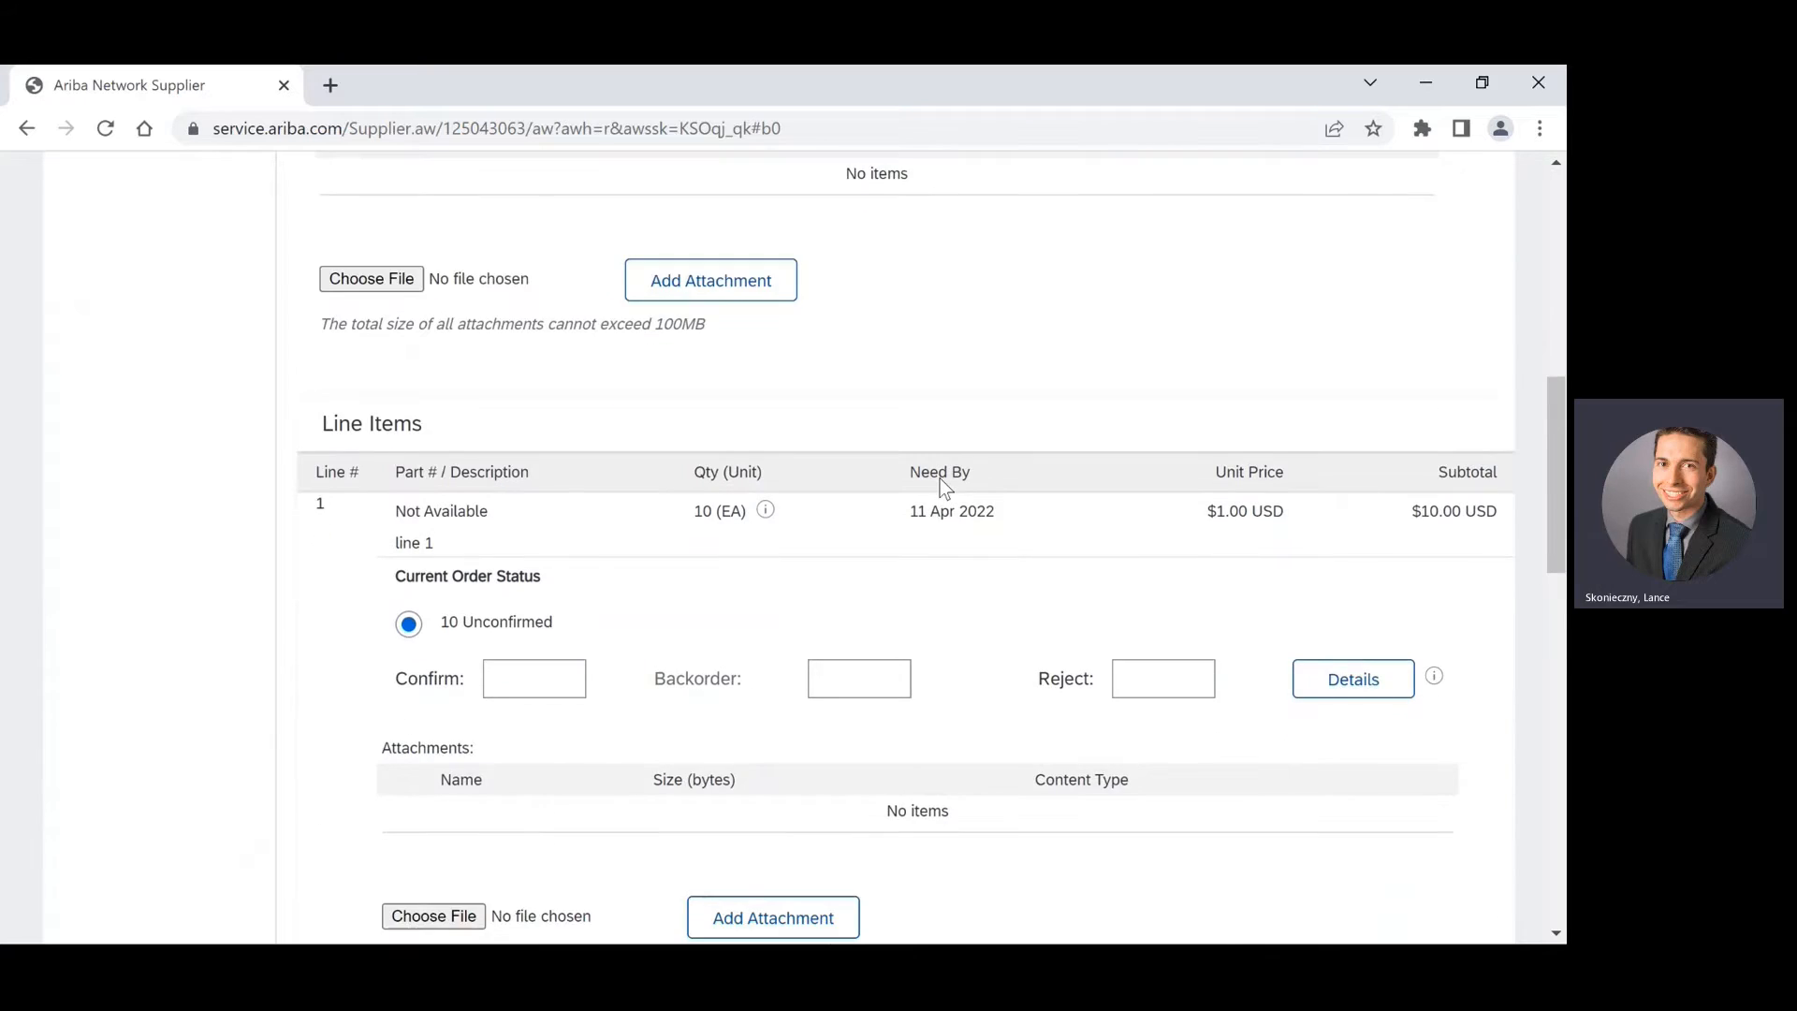
scroll(940, 480, down, 2)
scroll(861, 411, down, 1)
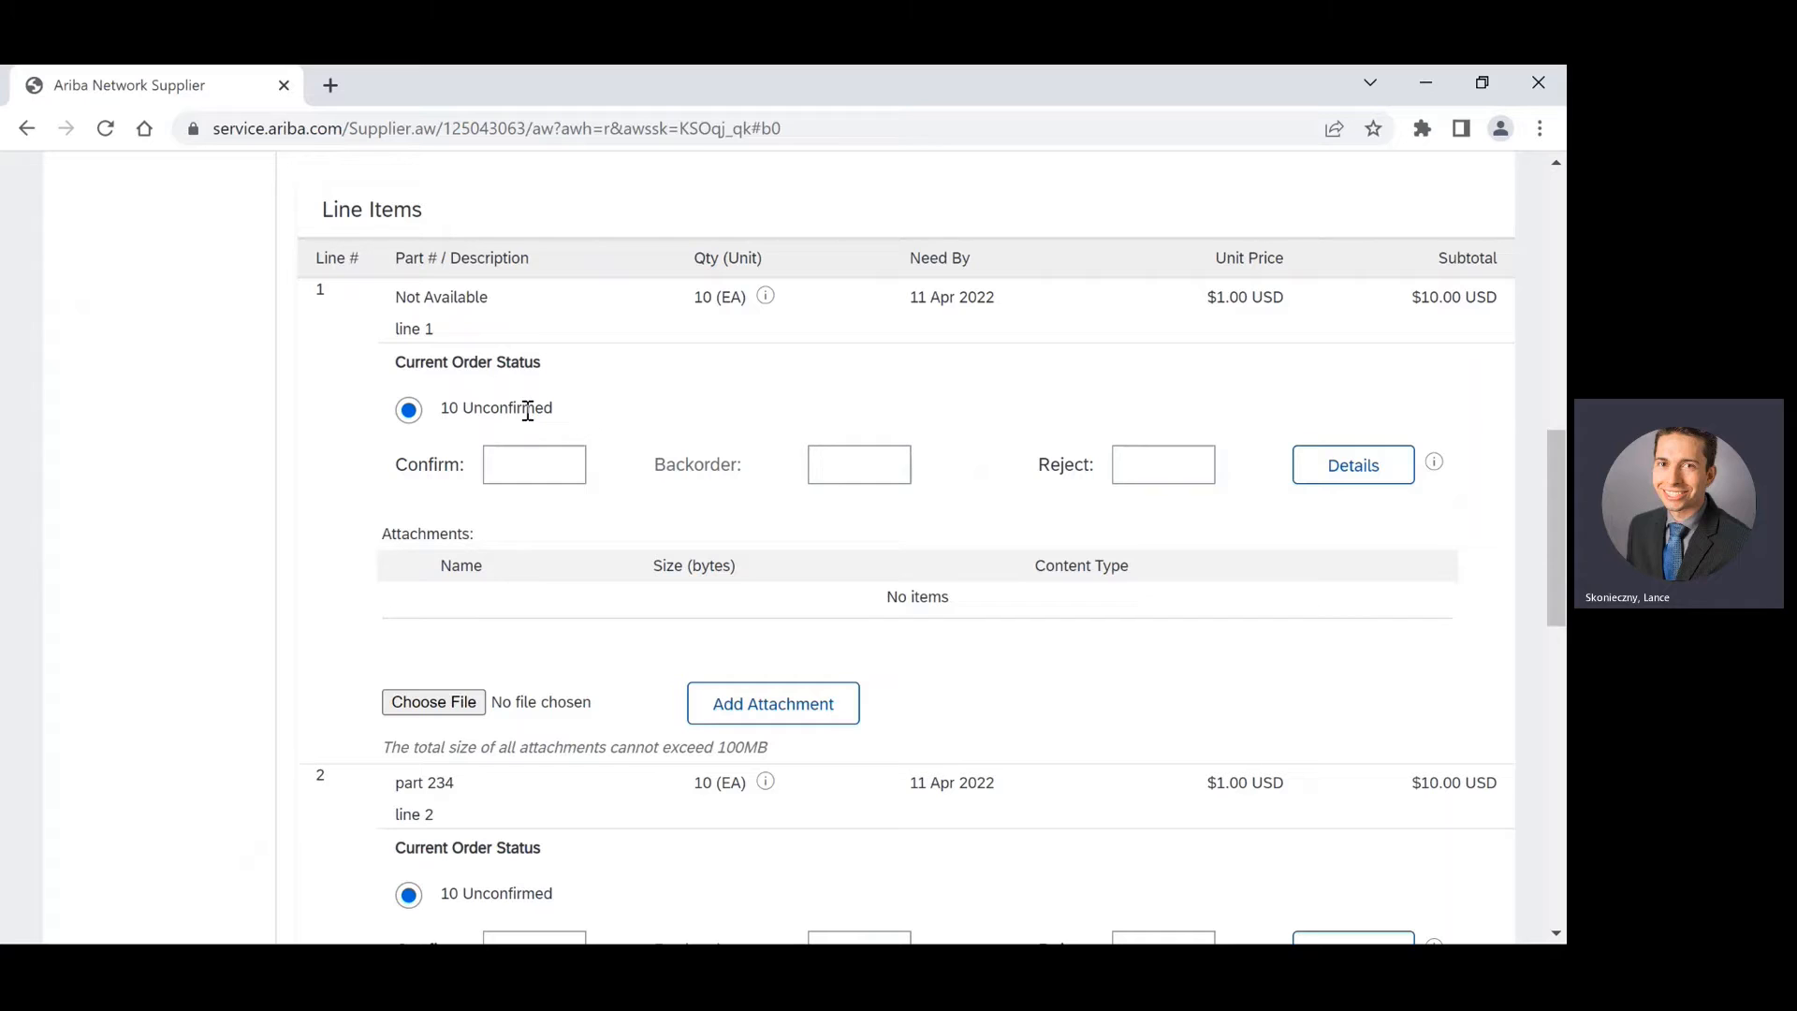
scroll(529, 393, down, 3)
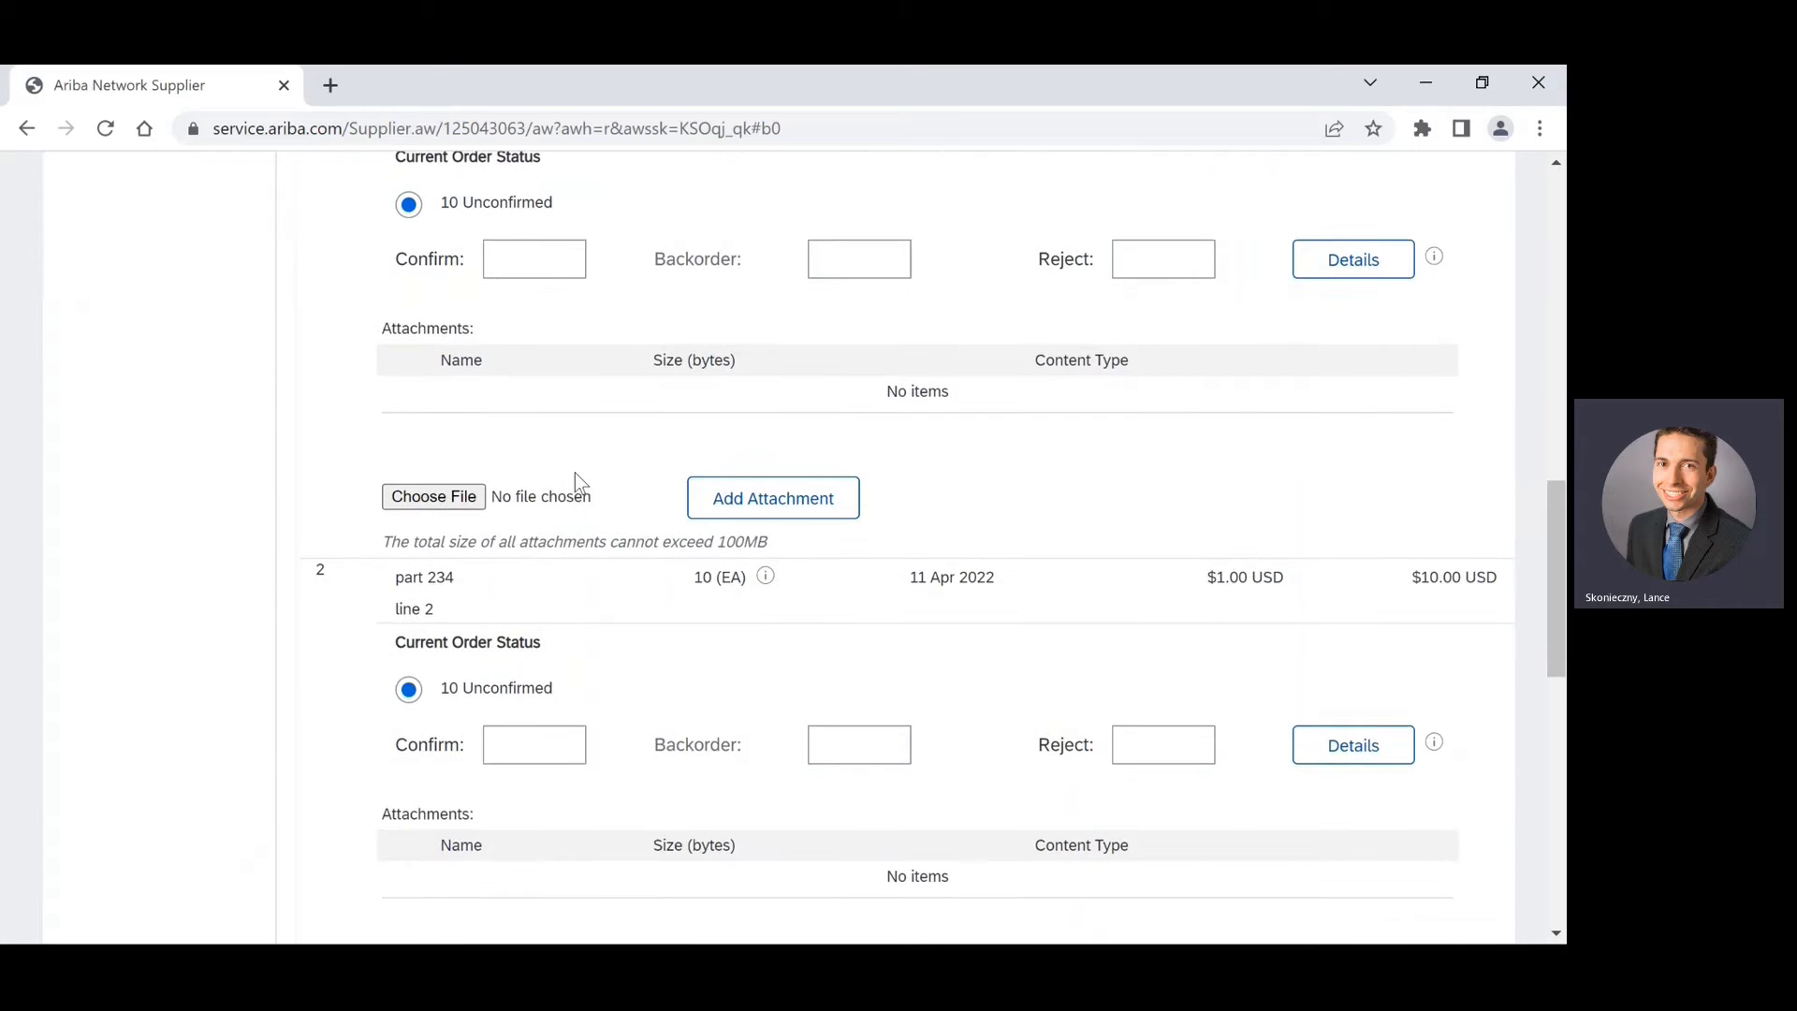
scroll(574, 474, up, 2)
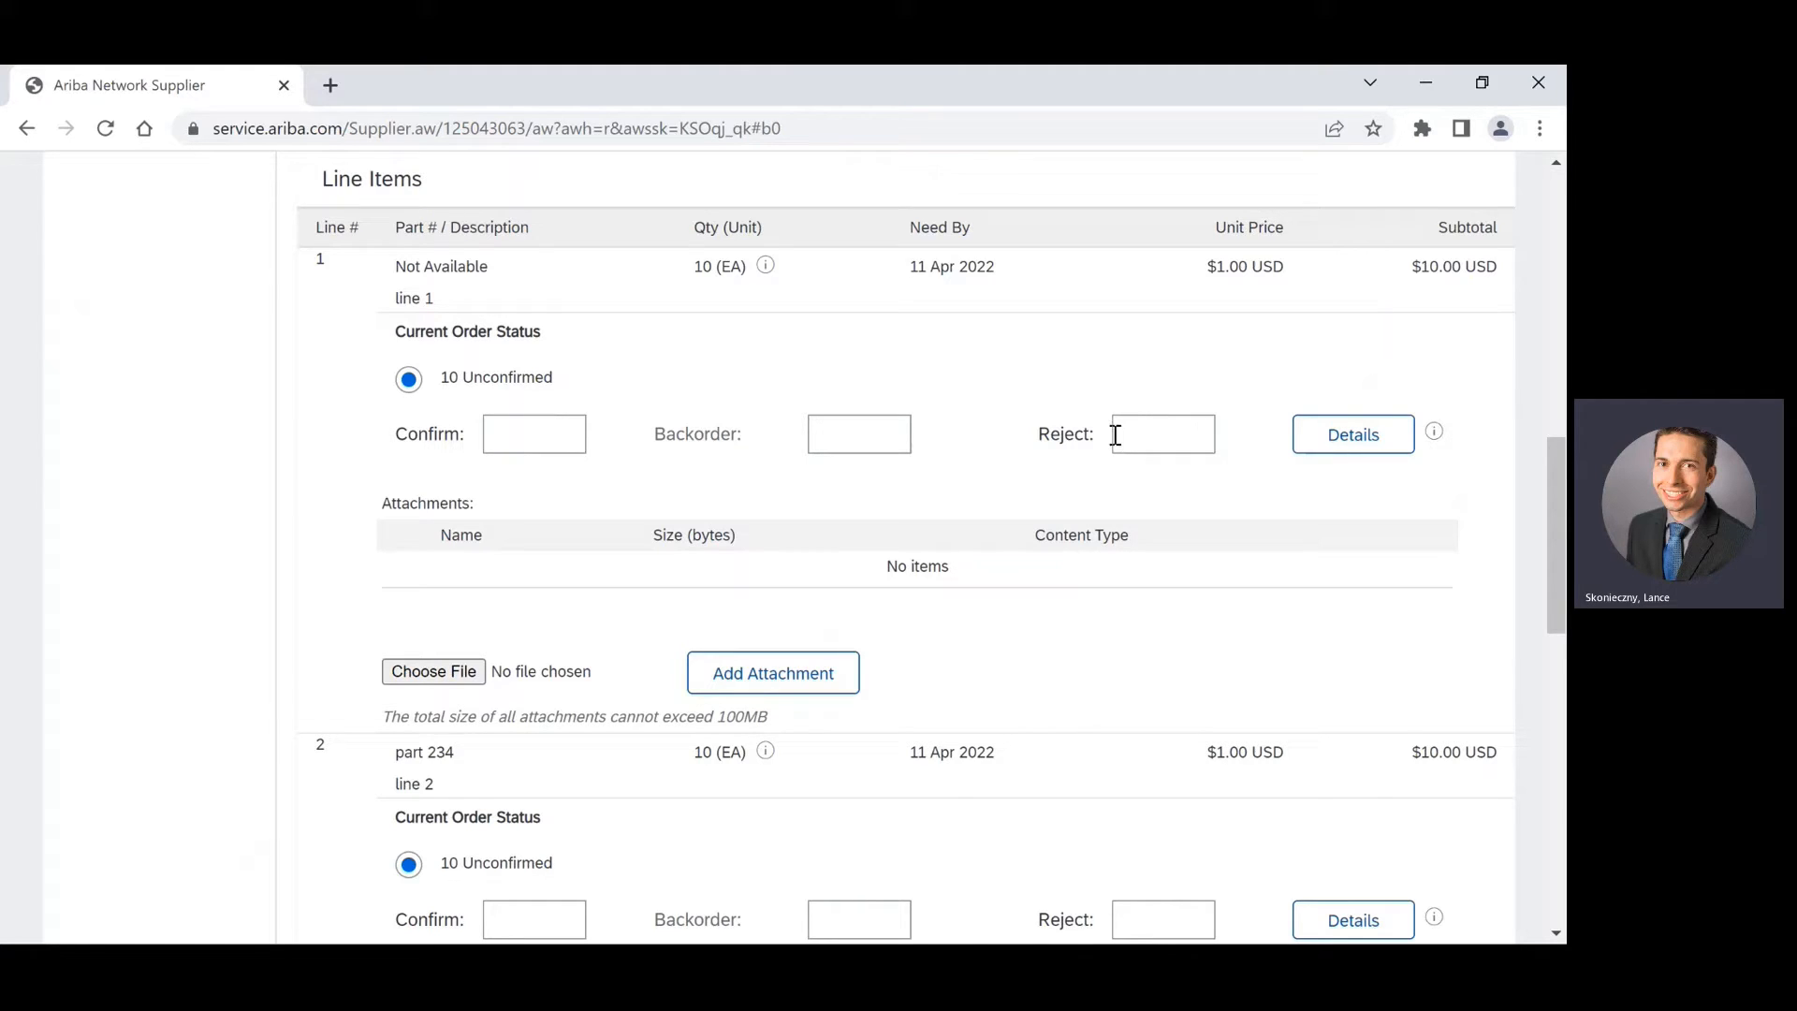
click(560, 437)
text(5)
click(885, 428)
text(0)
click(1192, 436)
text(5)
- For line item 2 (part 234), confirm all 10 units
scroll(762, 509, down, 3)
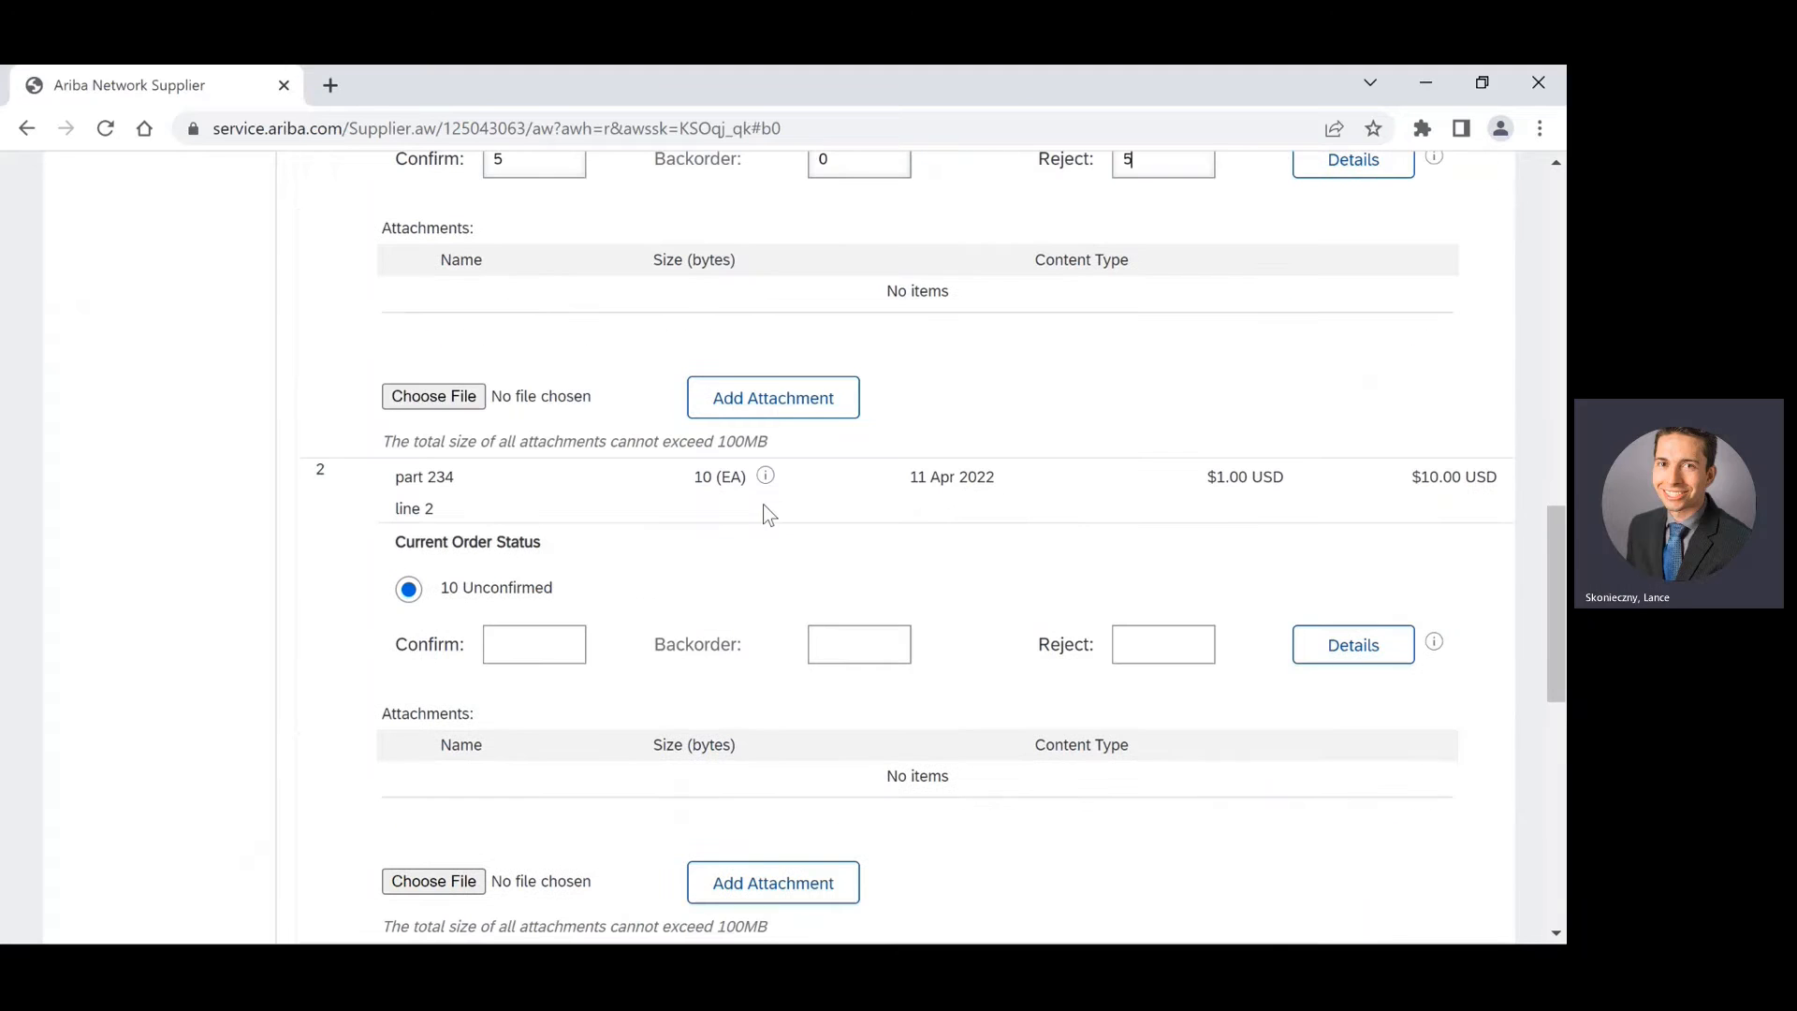
click(562, 643)
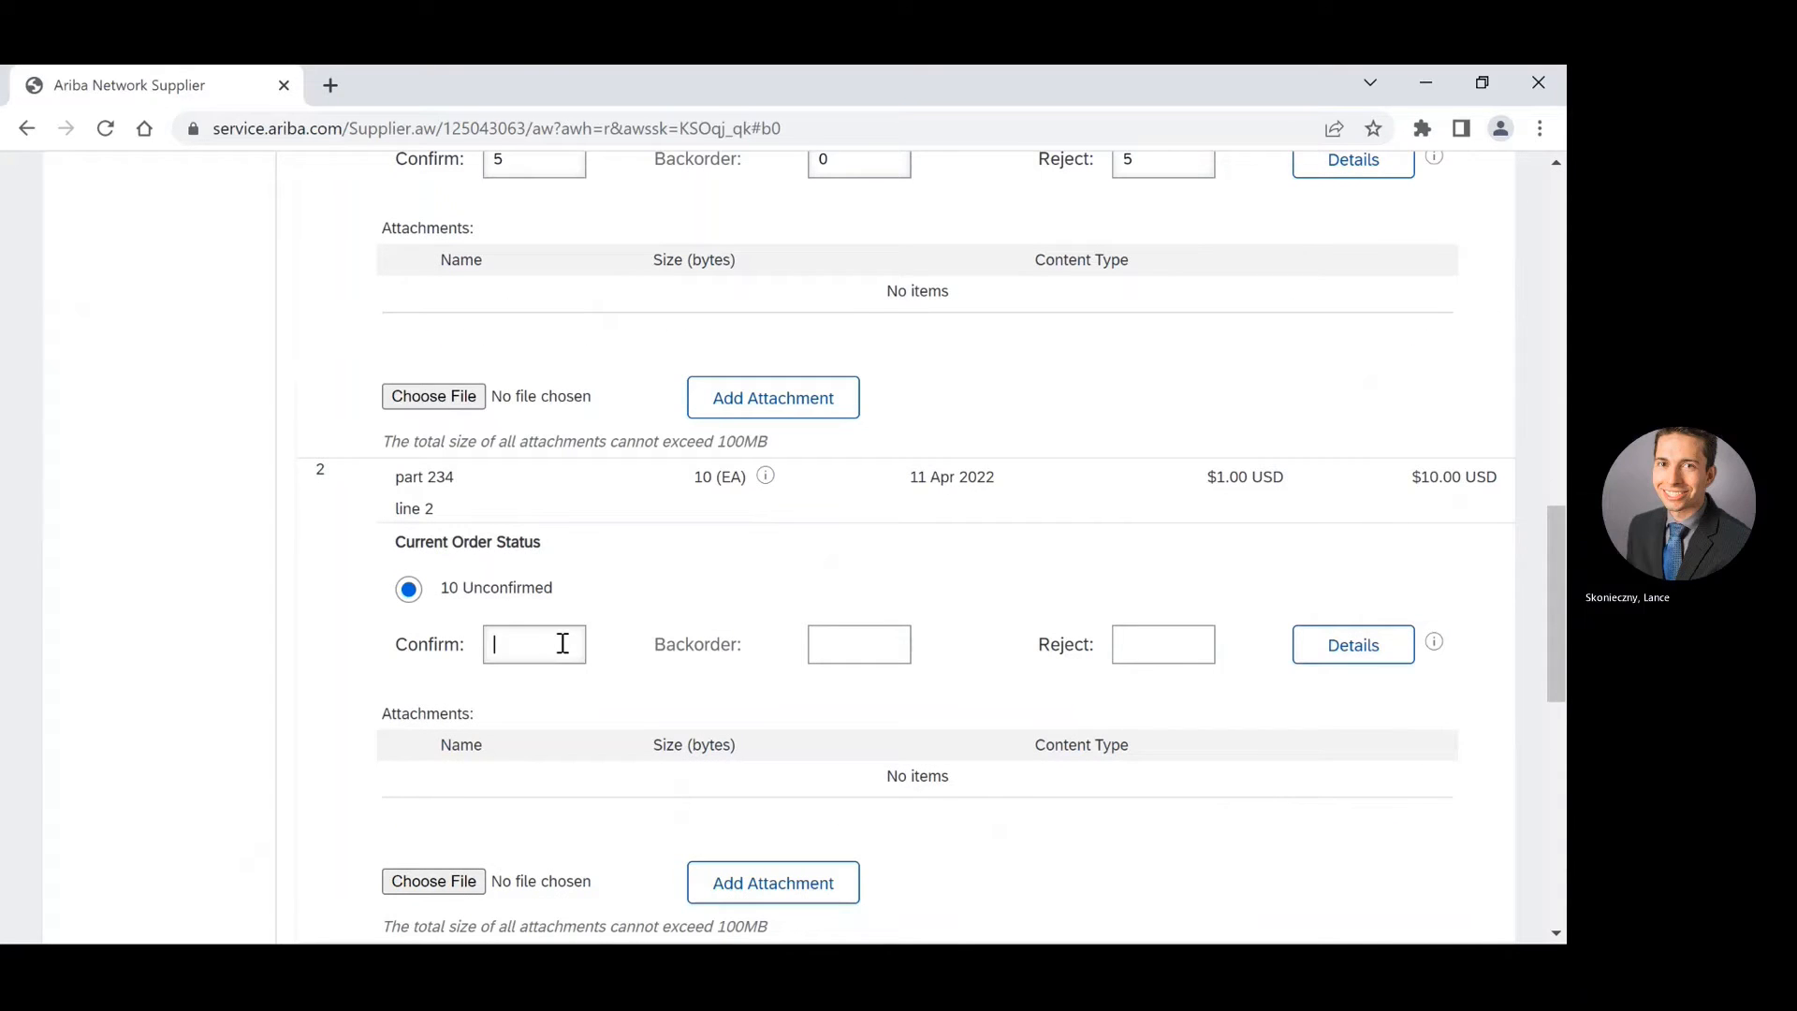
text(10)
- For line item 3 (part 3456), enter 5 confirmed, 5 backordered and 0 rejected, and try to proceed to the confirmation review
scroll(563, 643, down, 2)
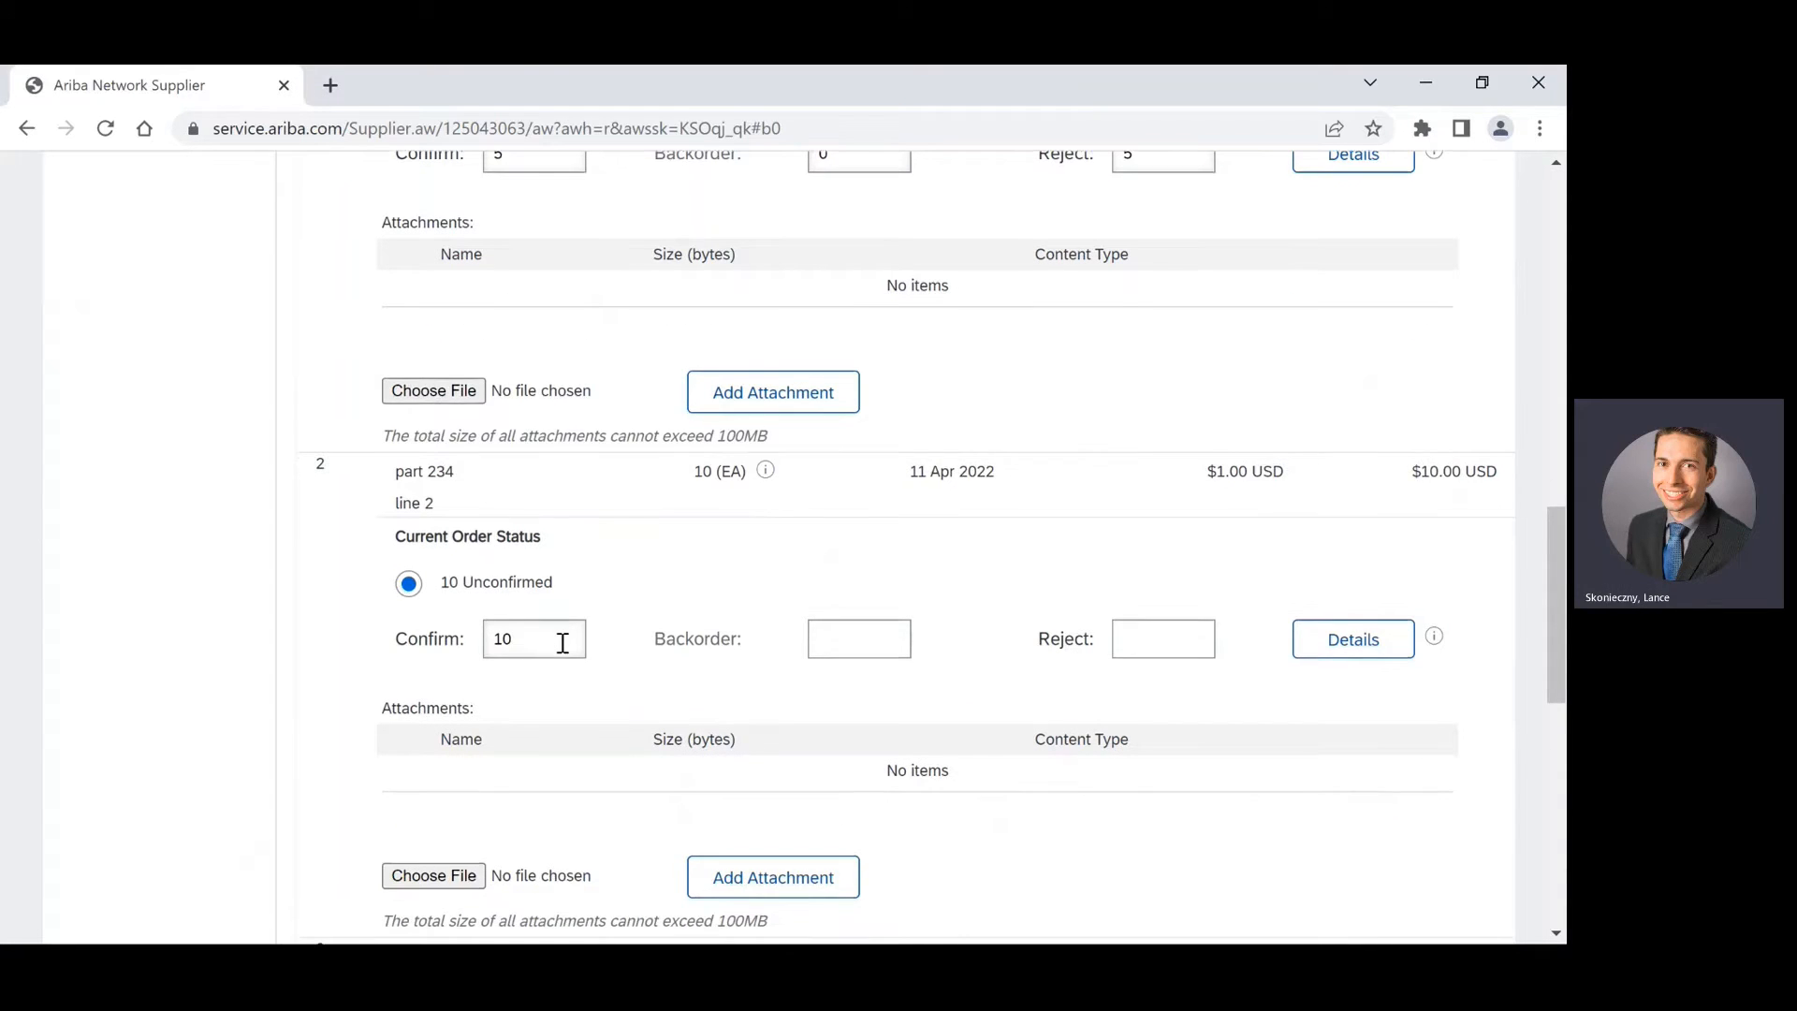
scroll(625, 649, down, 3)
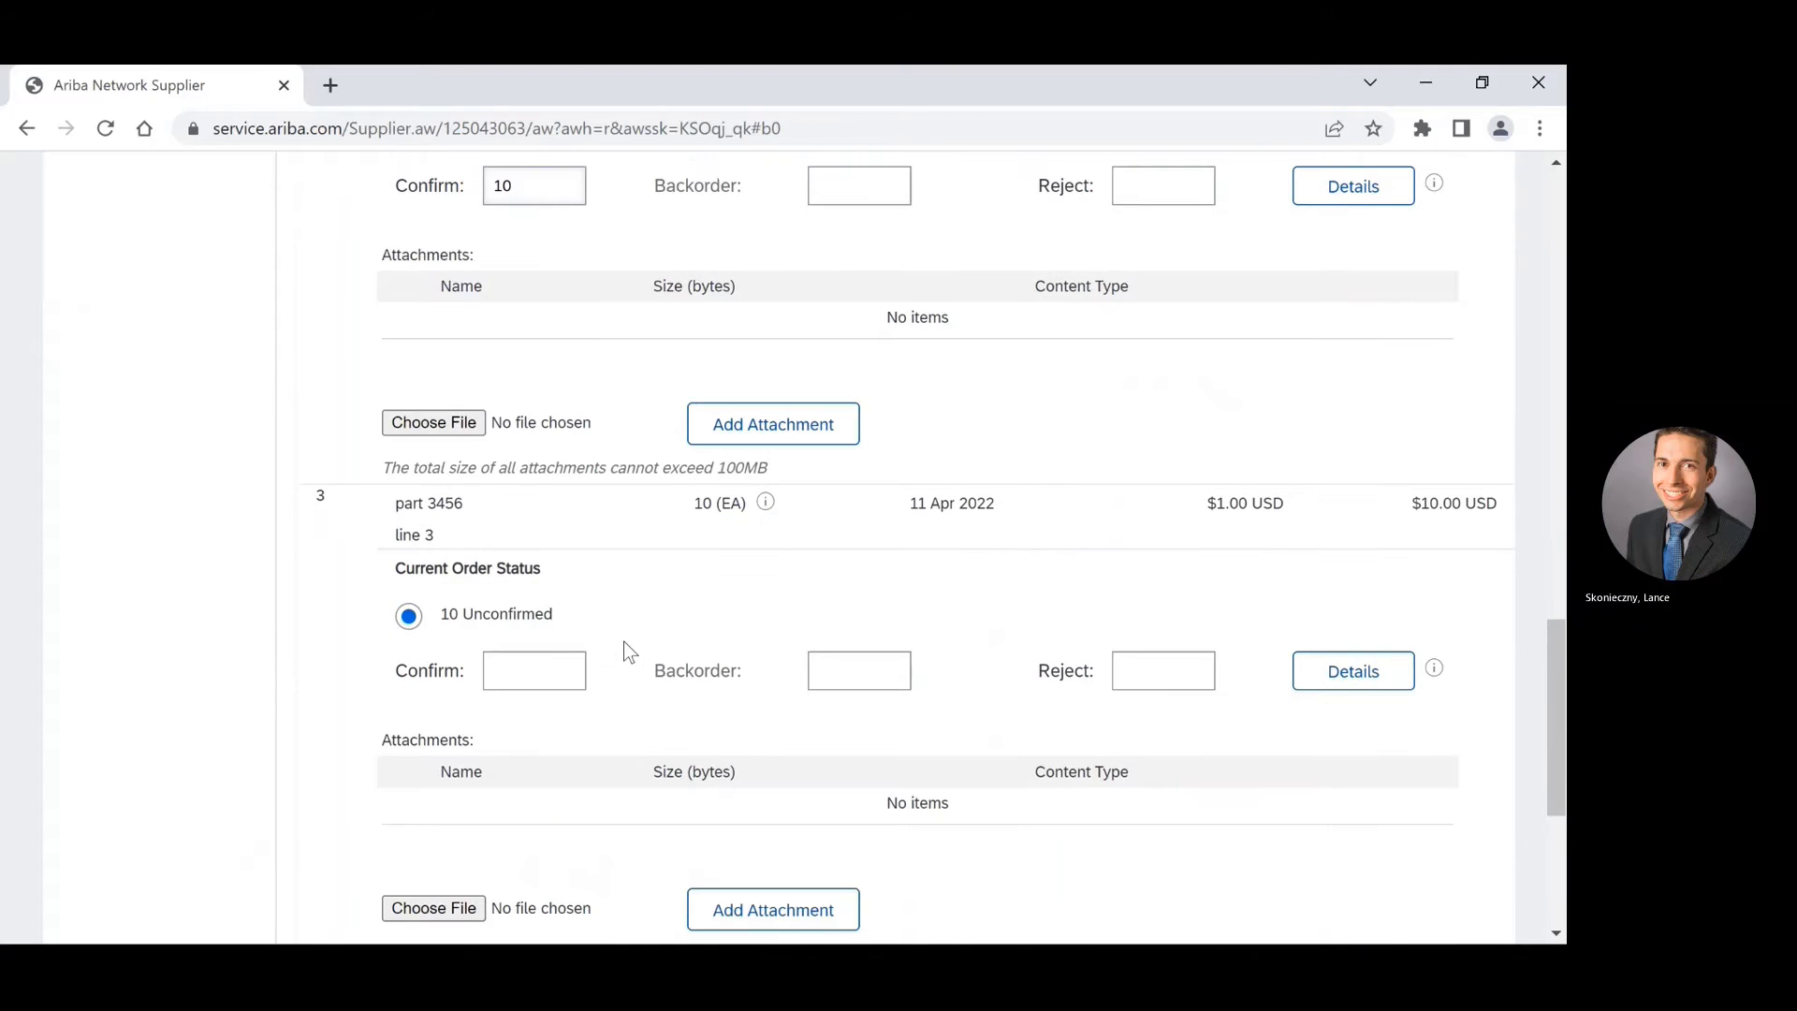
click(549, 674)
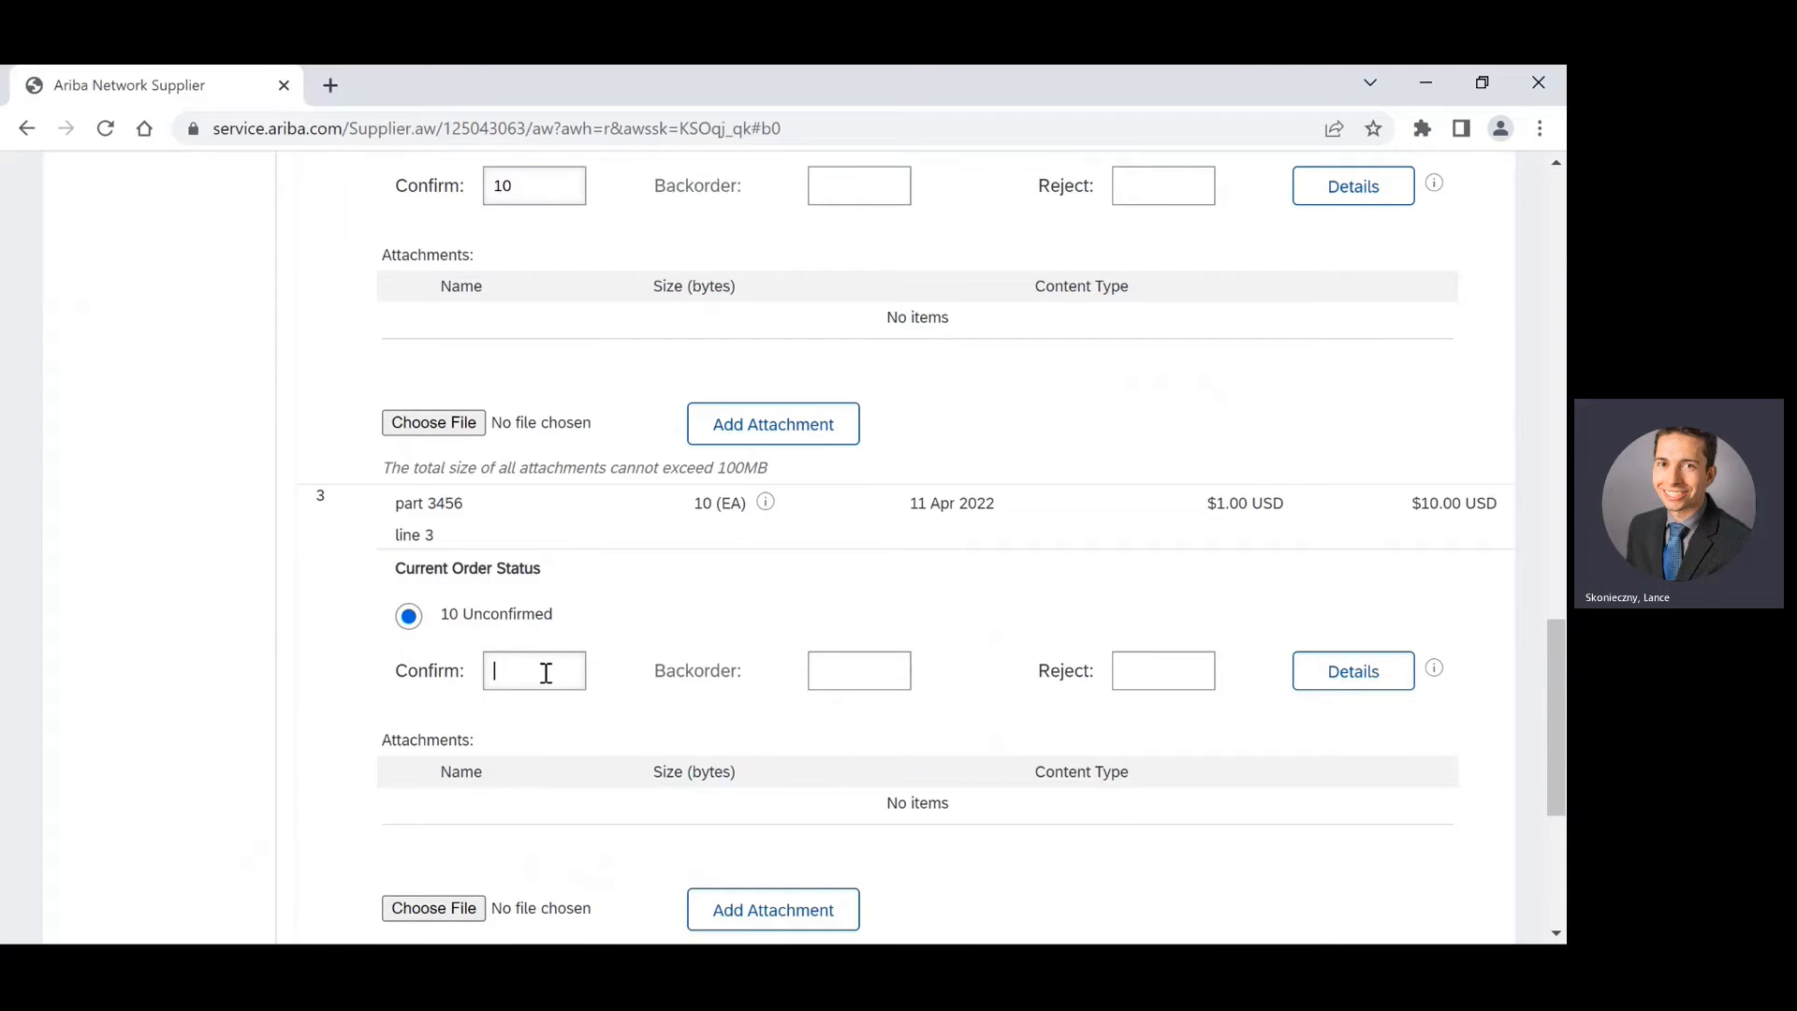
text(5)
click(854, 672)
text(5)
click(1180, 668)
text(0)
scroll(1257, 549, down, 4)
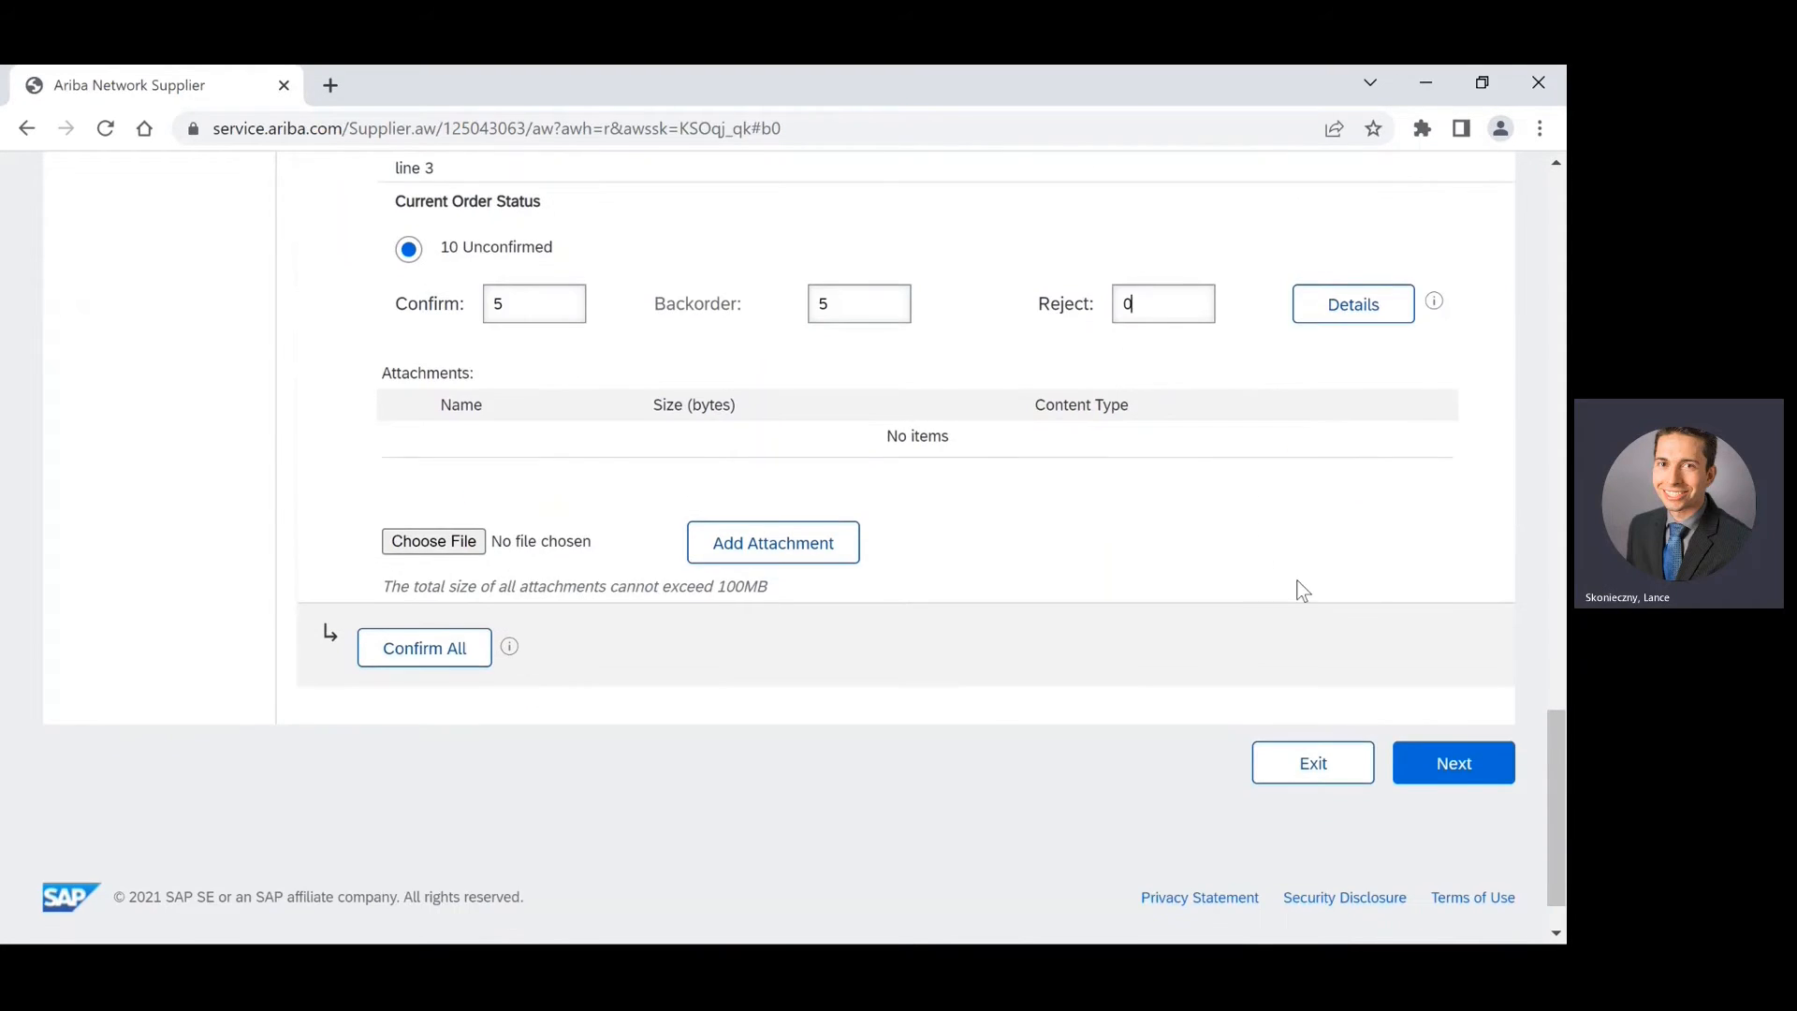
click(1462, 764)
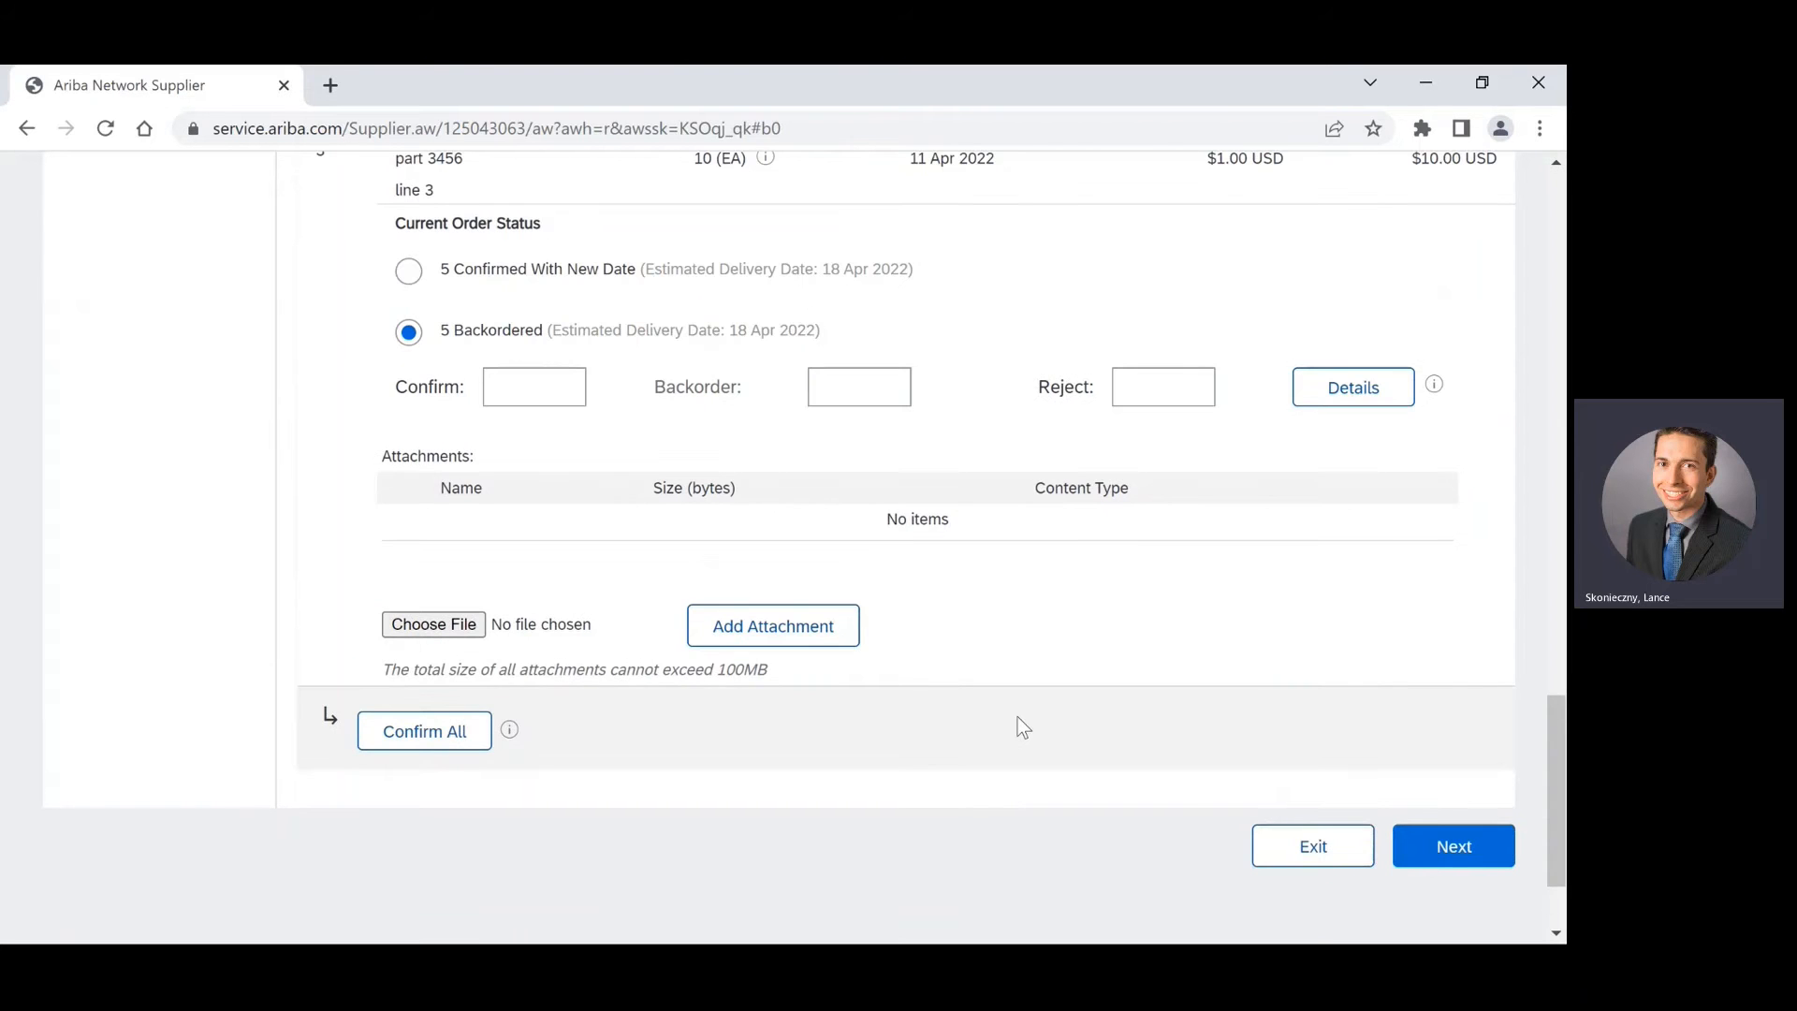
- In the details of line item 1, set the rejection reason to Incorrect Price and enter the rejection comment "Incorrect Price"
scroll(1020, 718, up, 6)
scroll(1022, 725, up, 10)
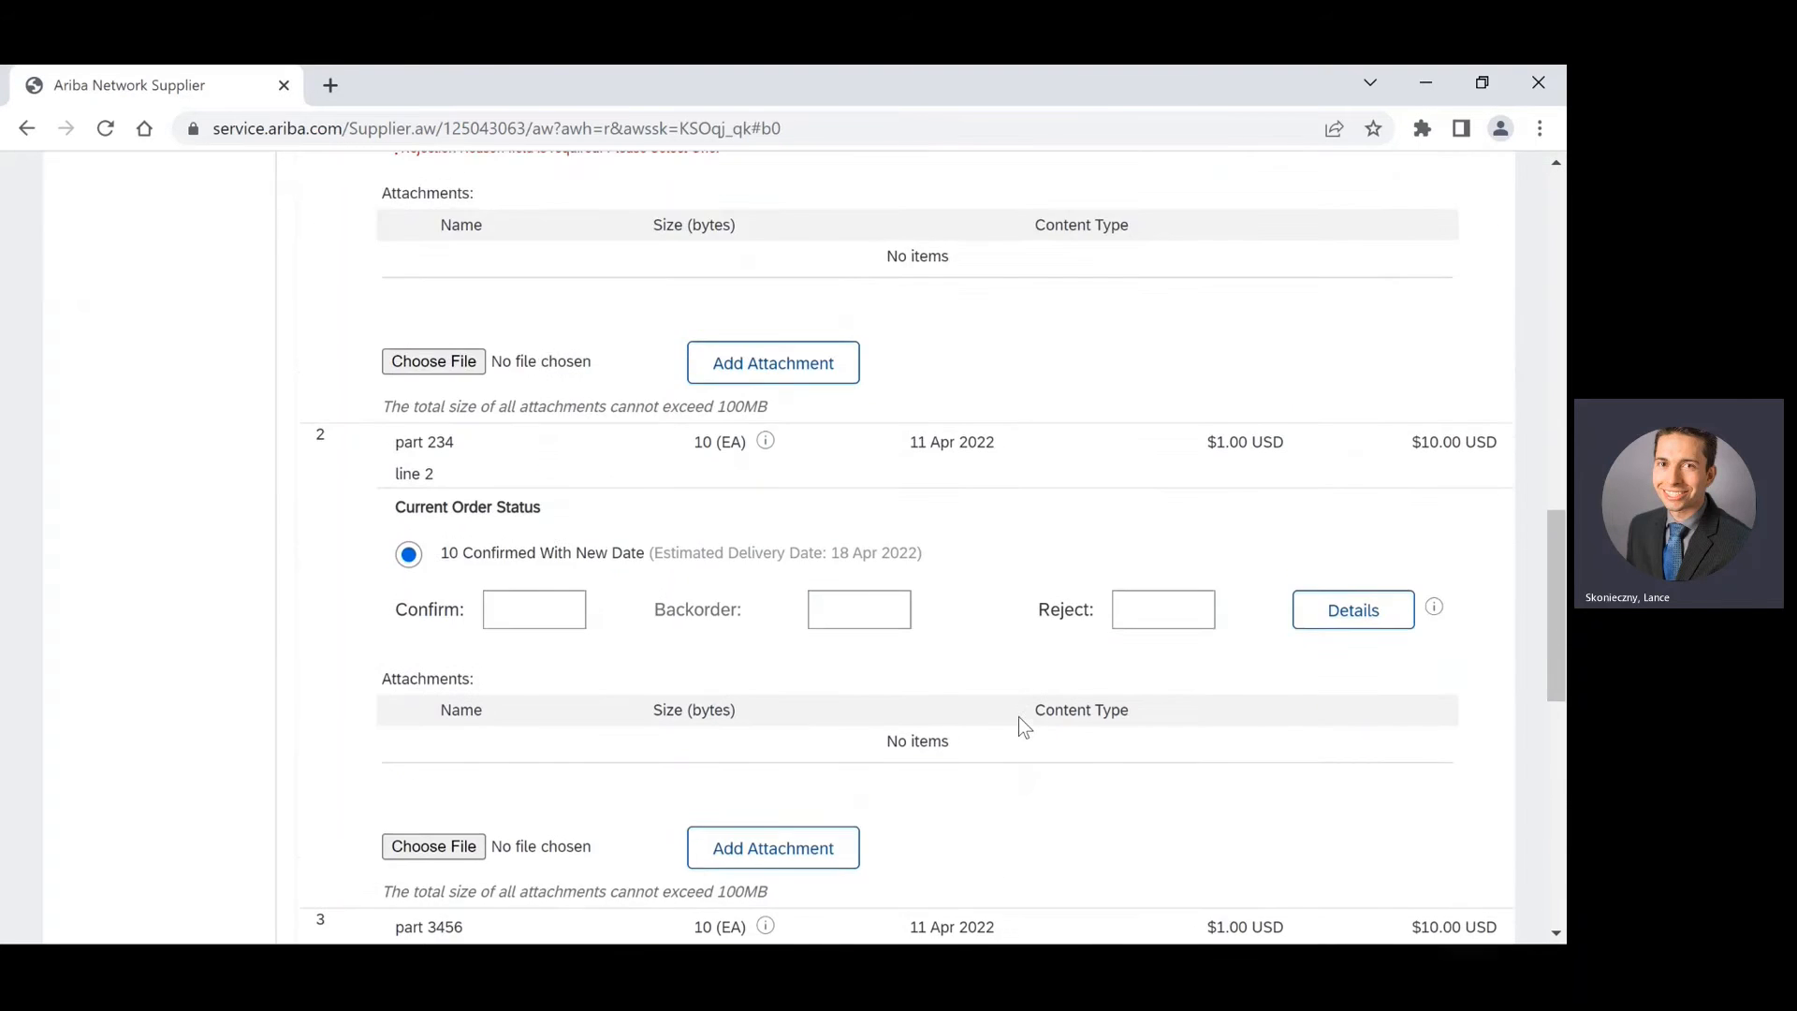
scroll(1020, 719, up, 10)
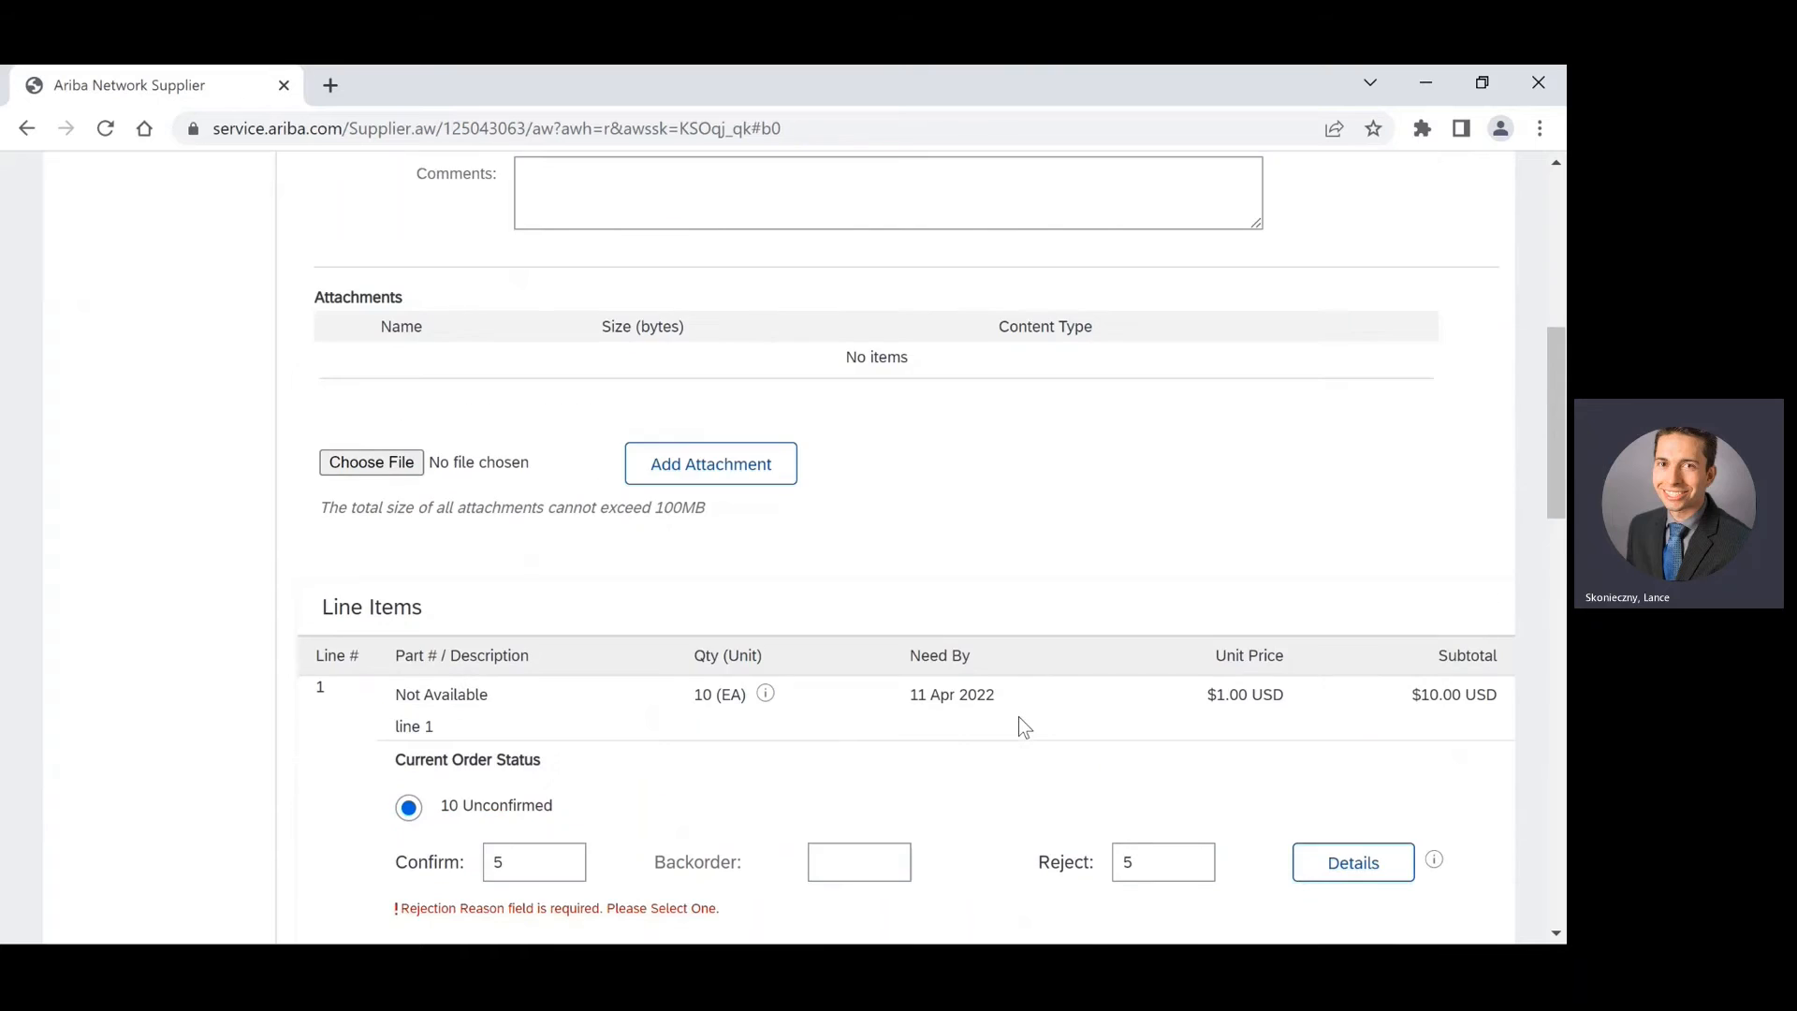
scroll(1018, 716, down, 10)
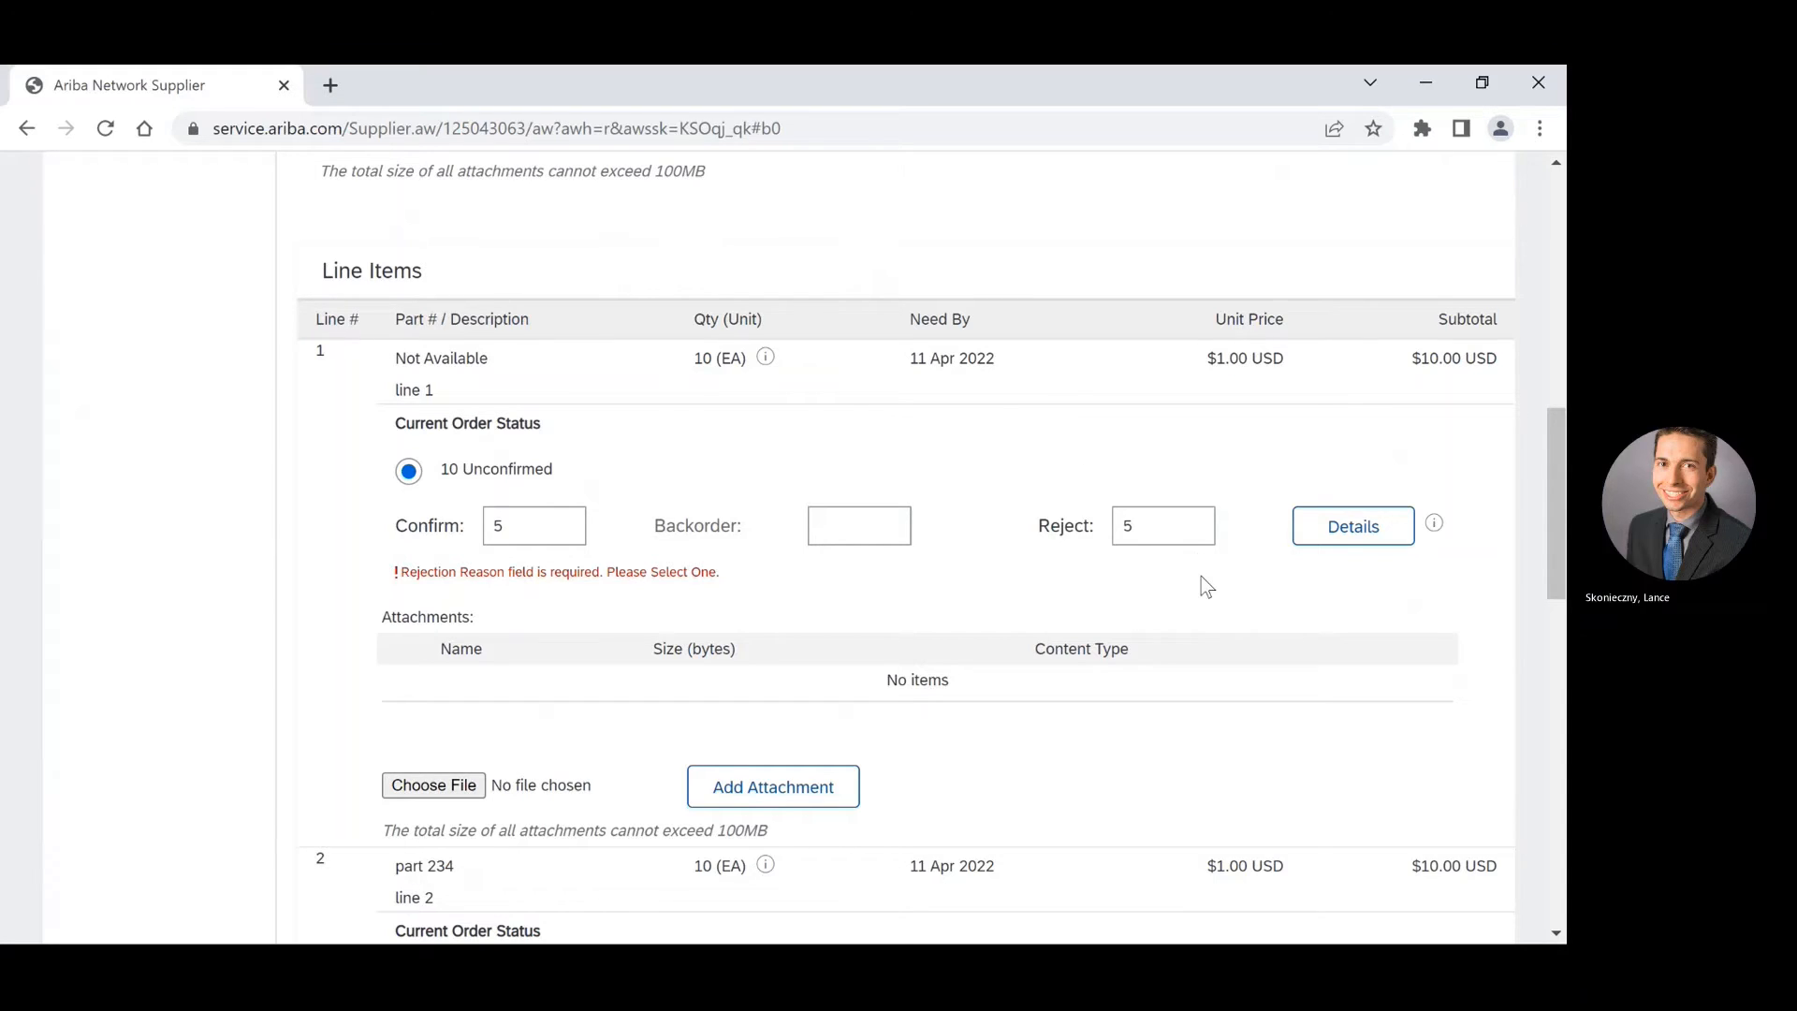
click(1373, 531)
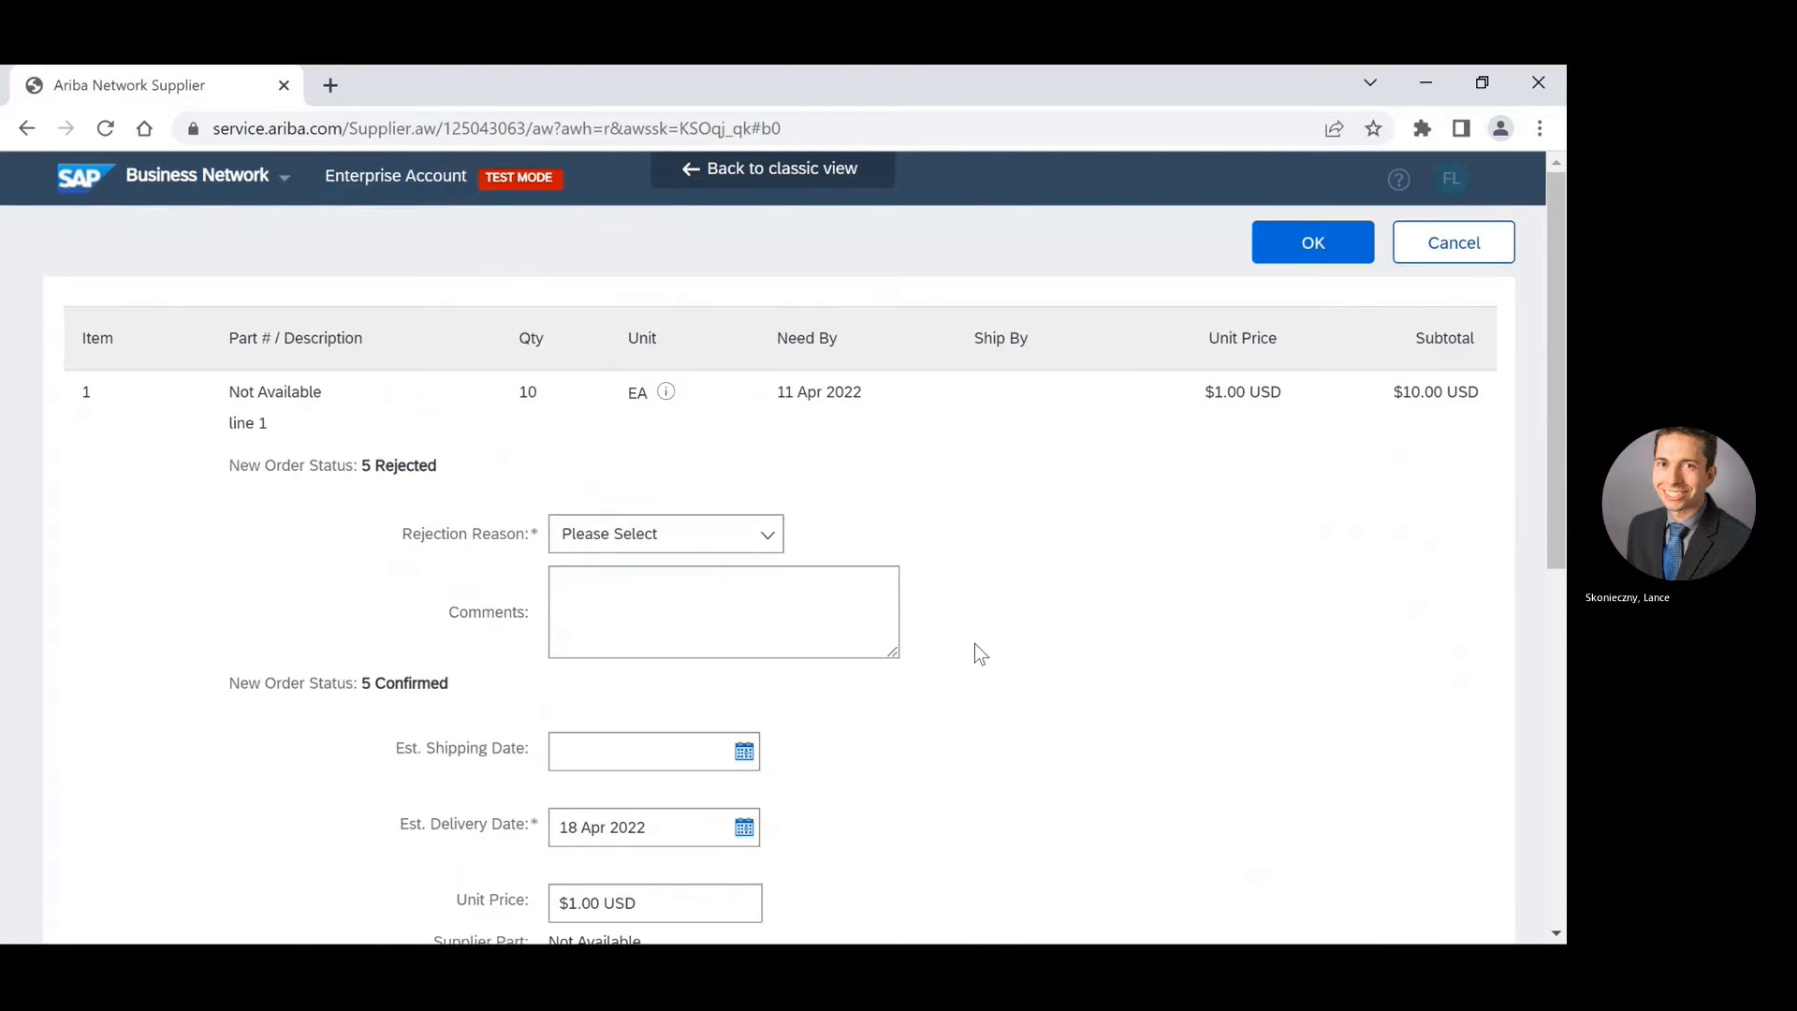
scroll(974, 643, down, 2)
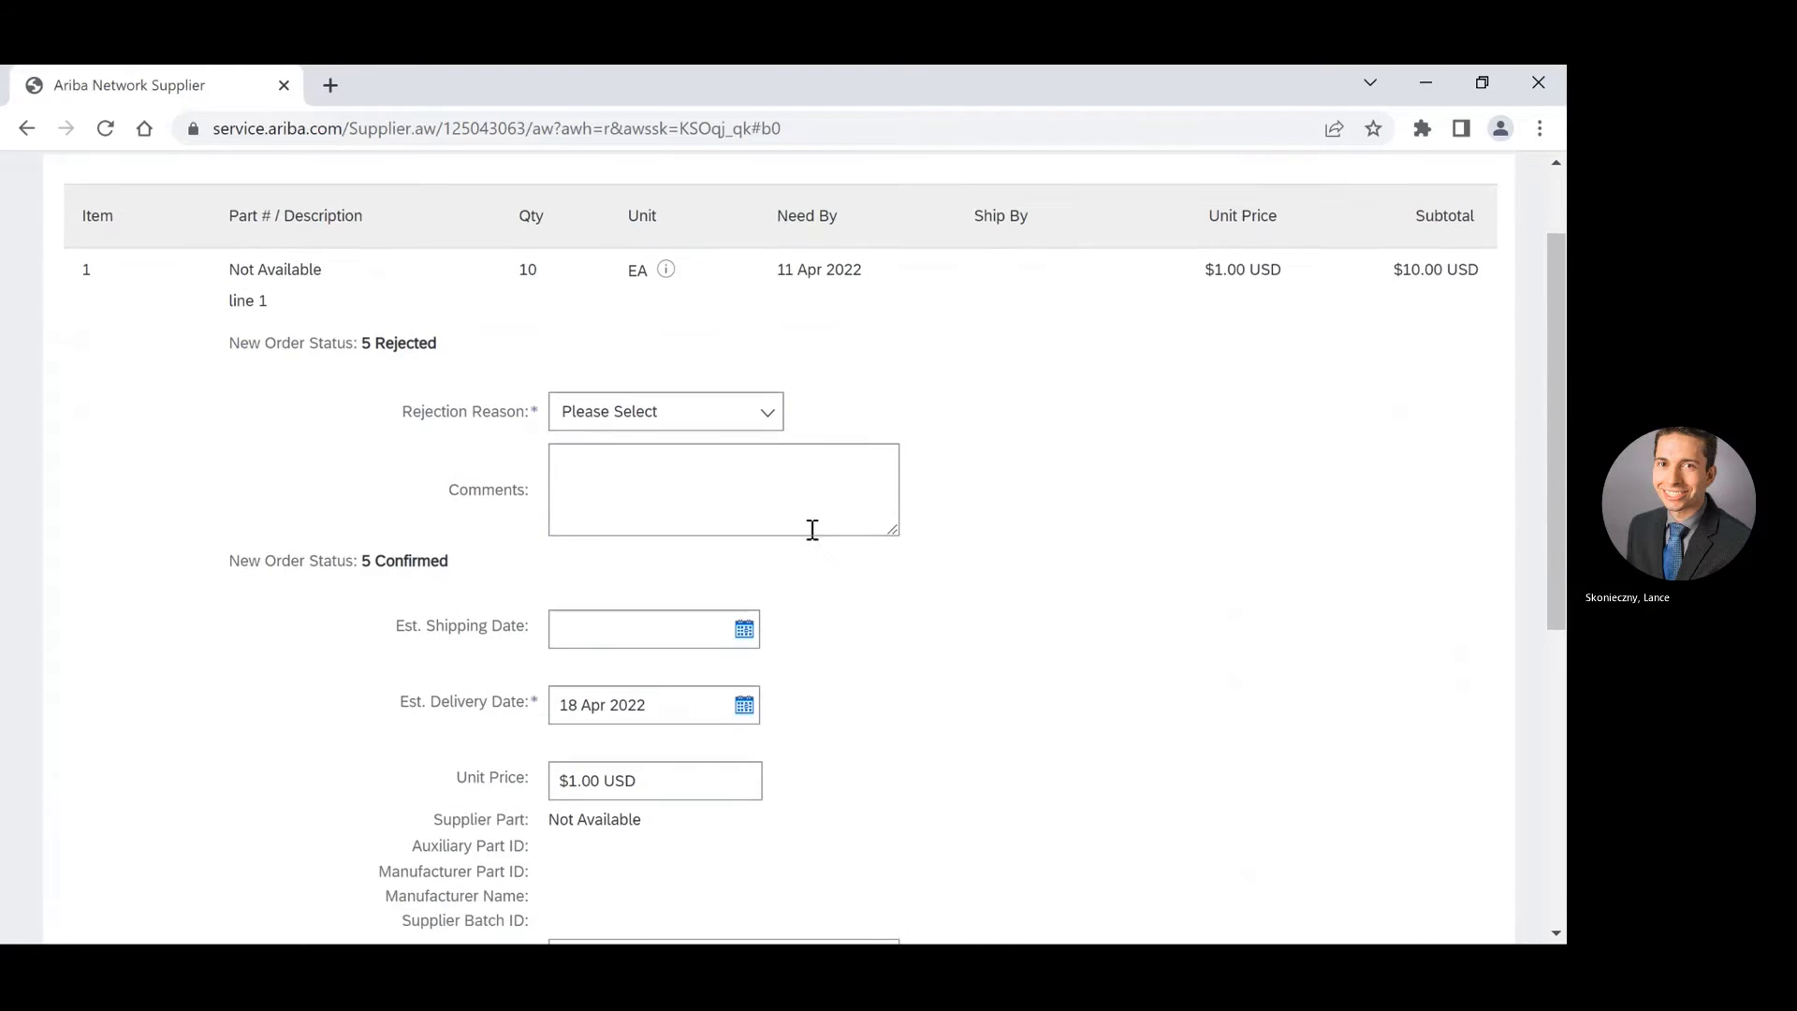
click(770, 417)
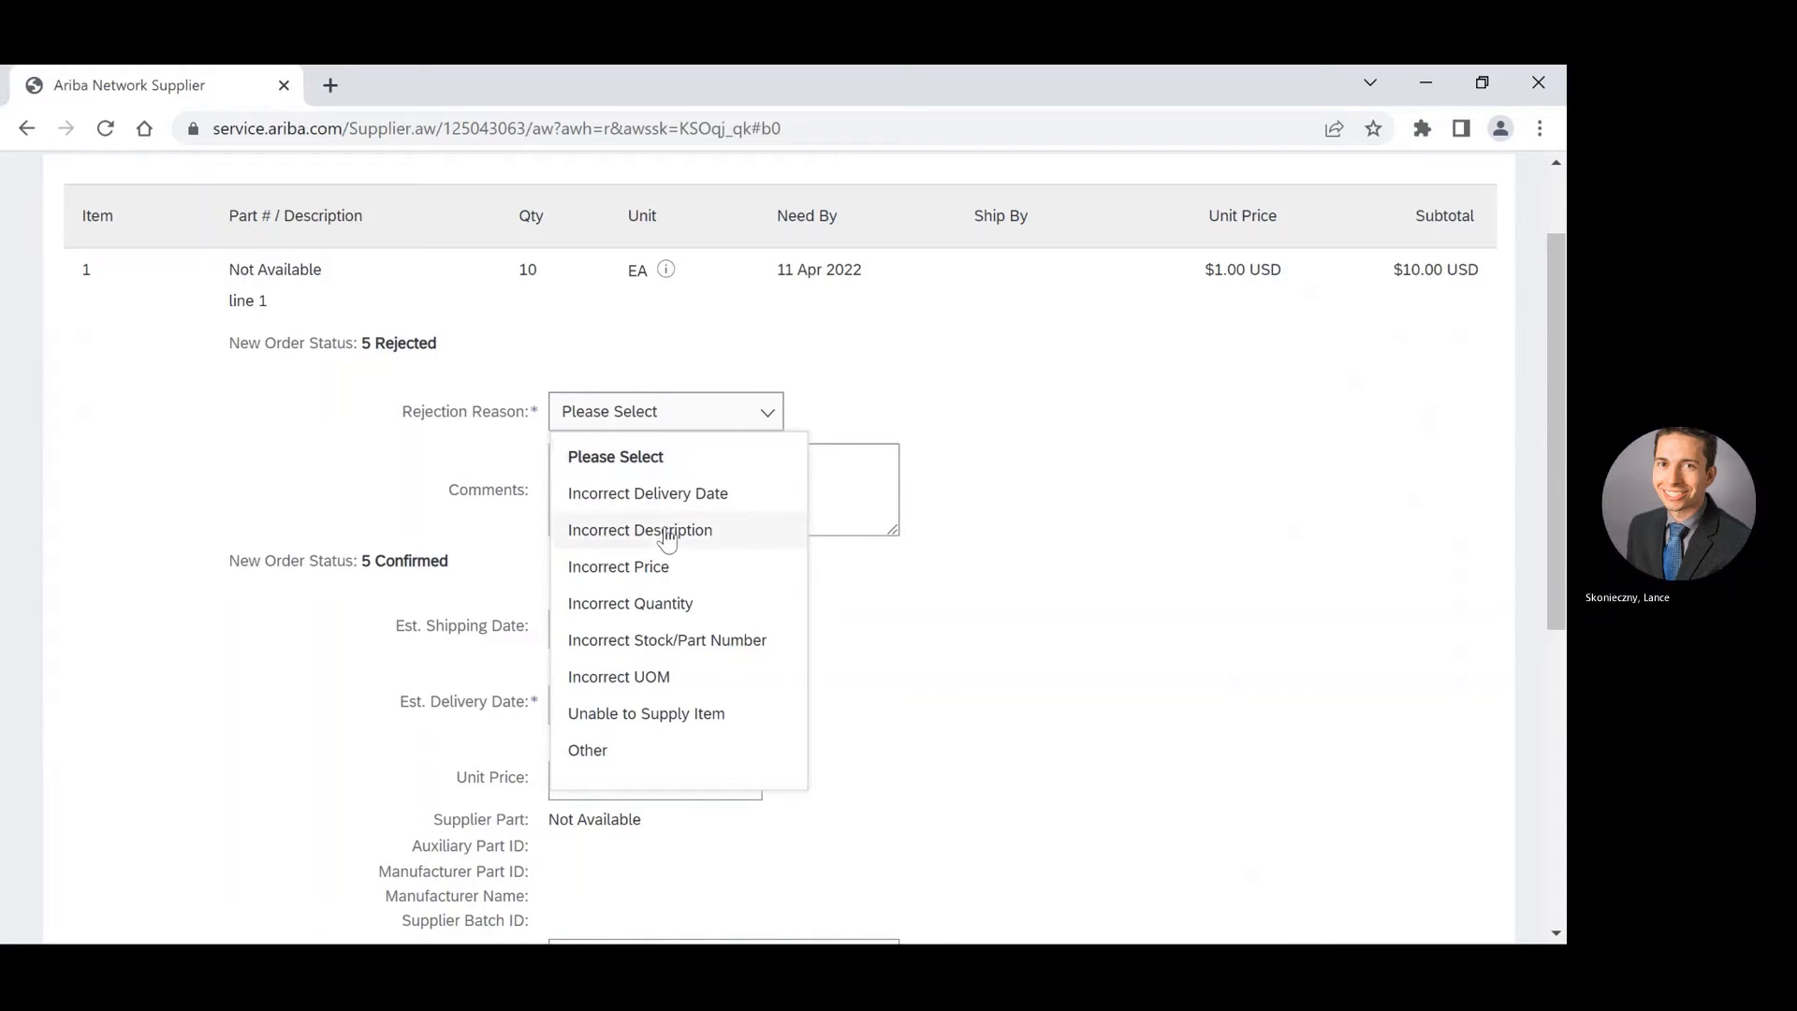
click(675, 575)
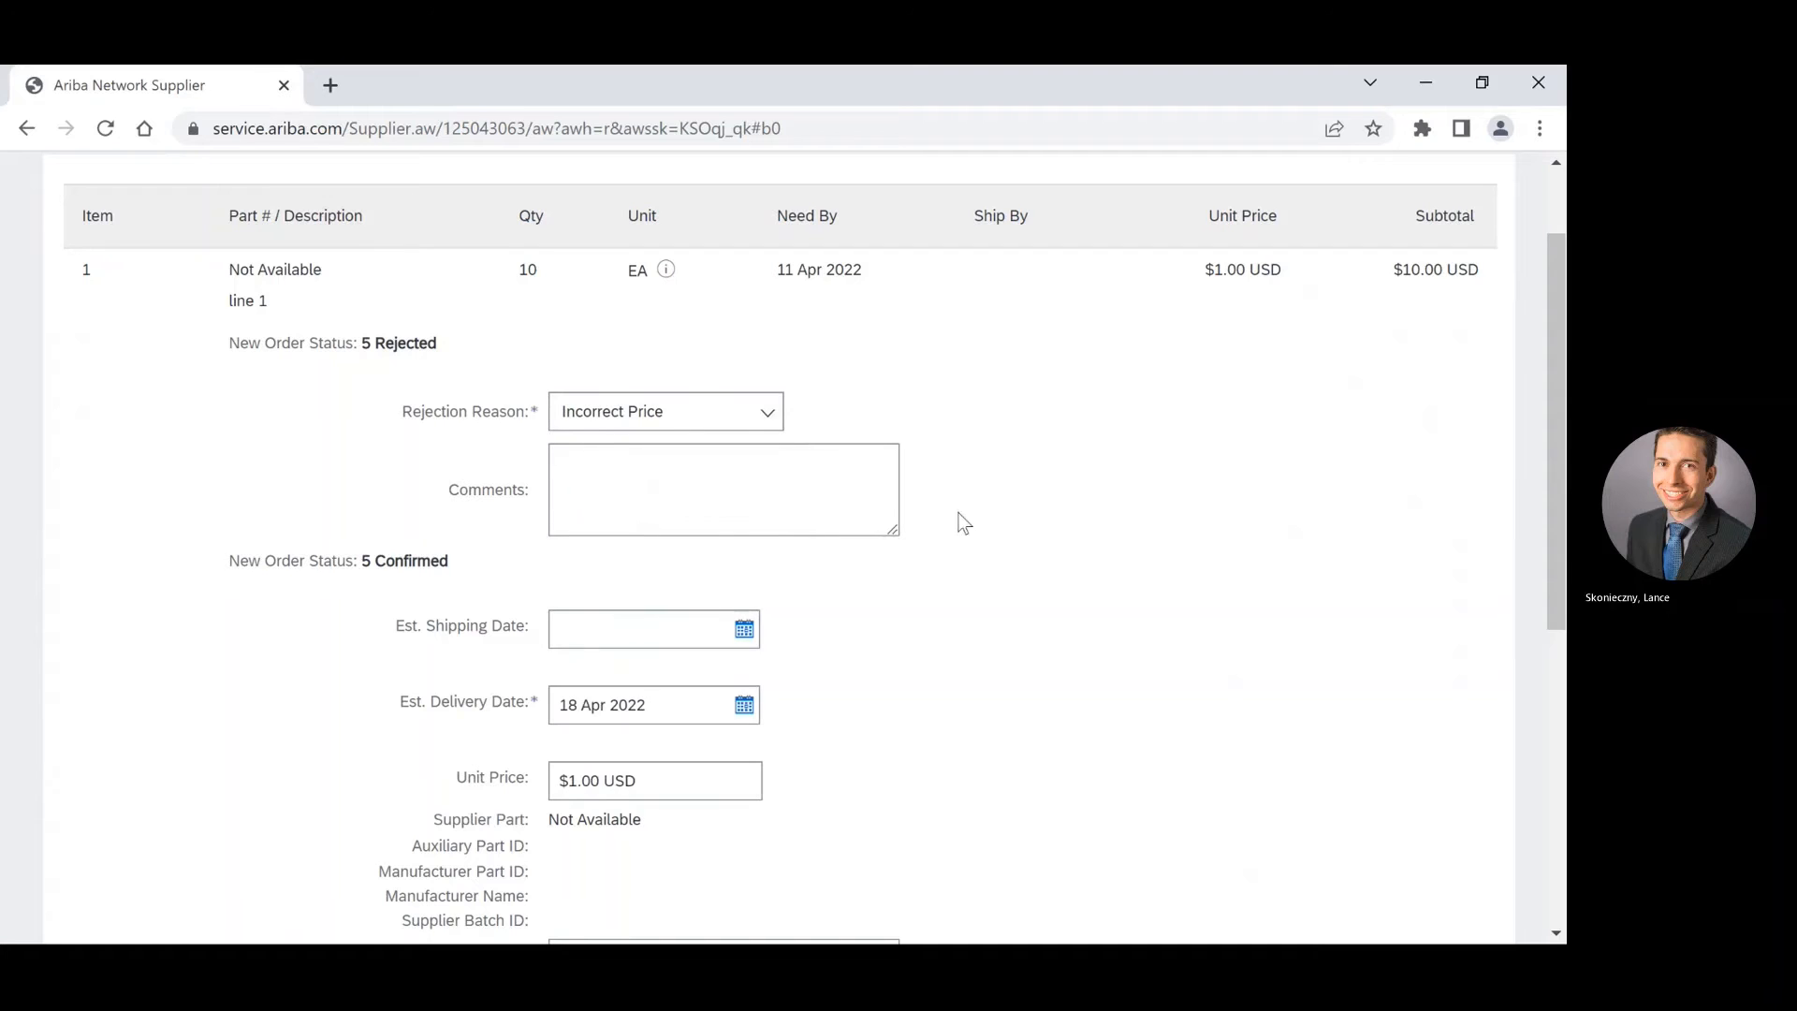
scroll(964, 522, down, 2)
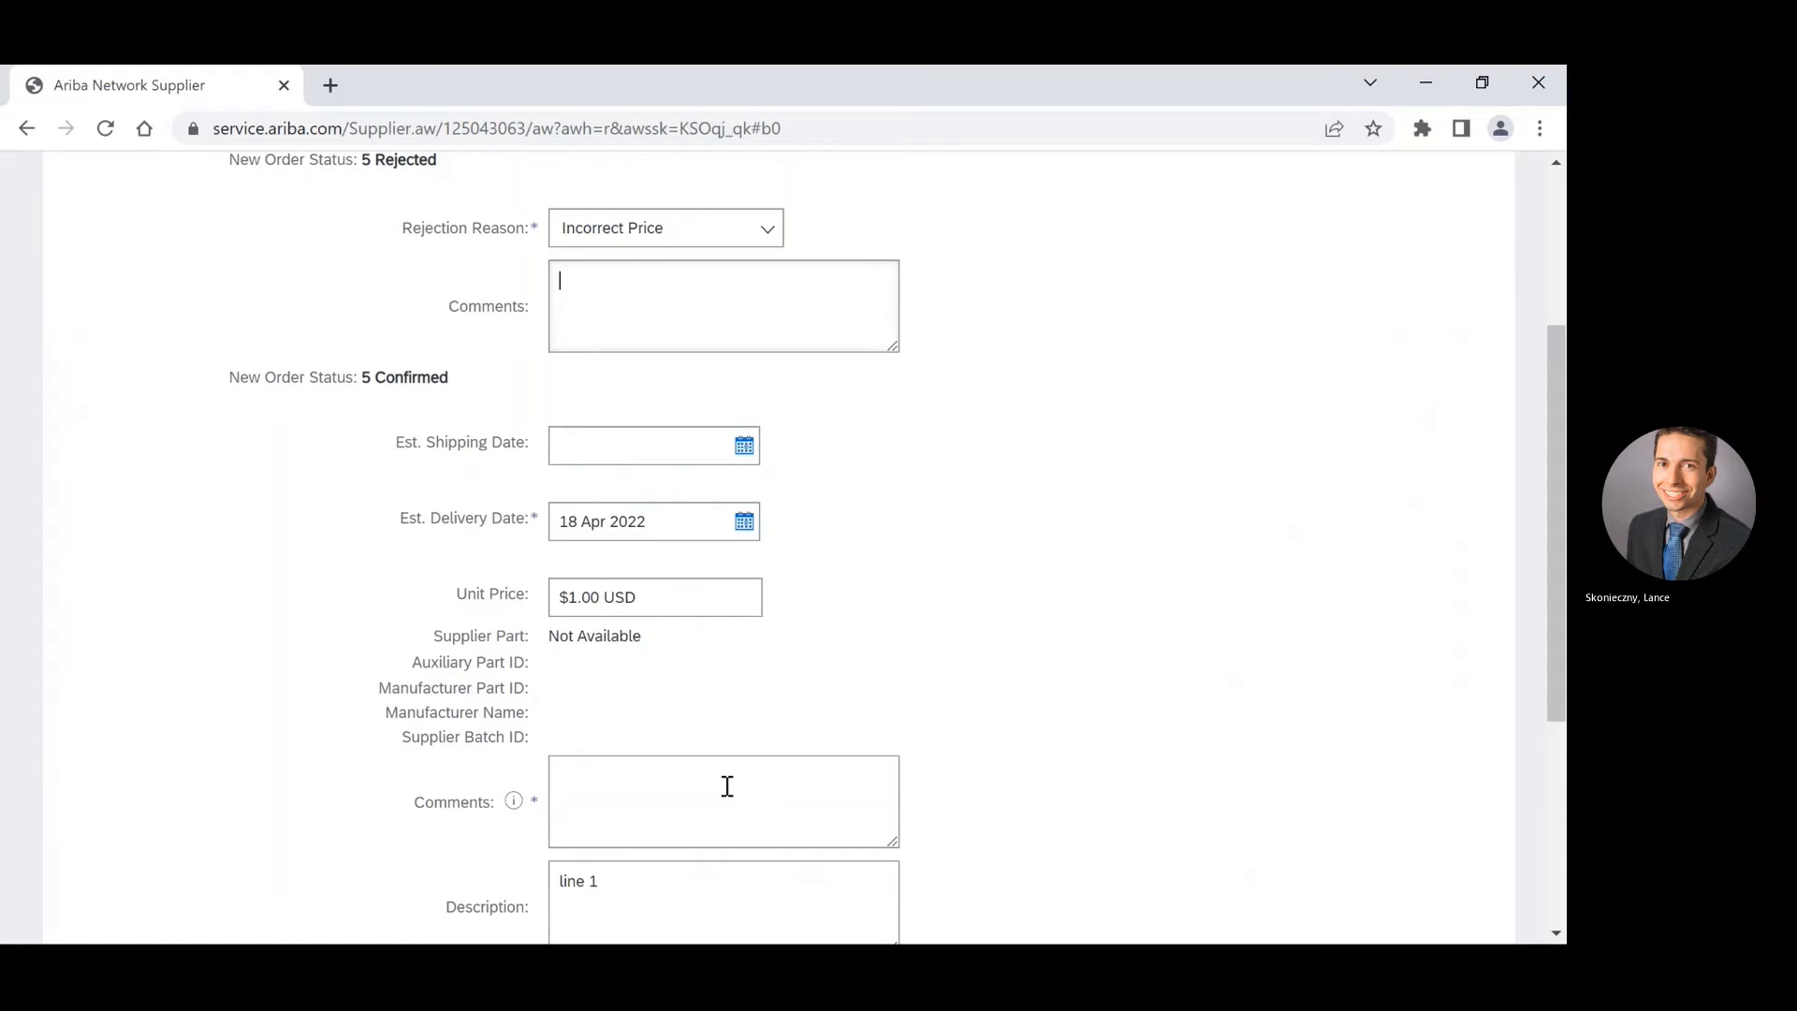
text(Incorrect Price)
- Add the comment "Rejected 5 due to incorrect price. Price should be 1.00 each." to line 1's confirmed units and save the line details
scroll(1093, 279, down, 2)
scroll(921, 627, down, 1)
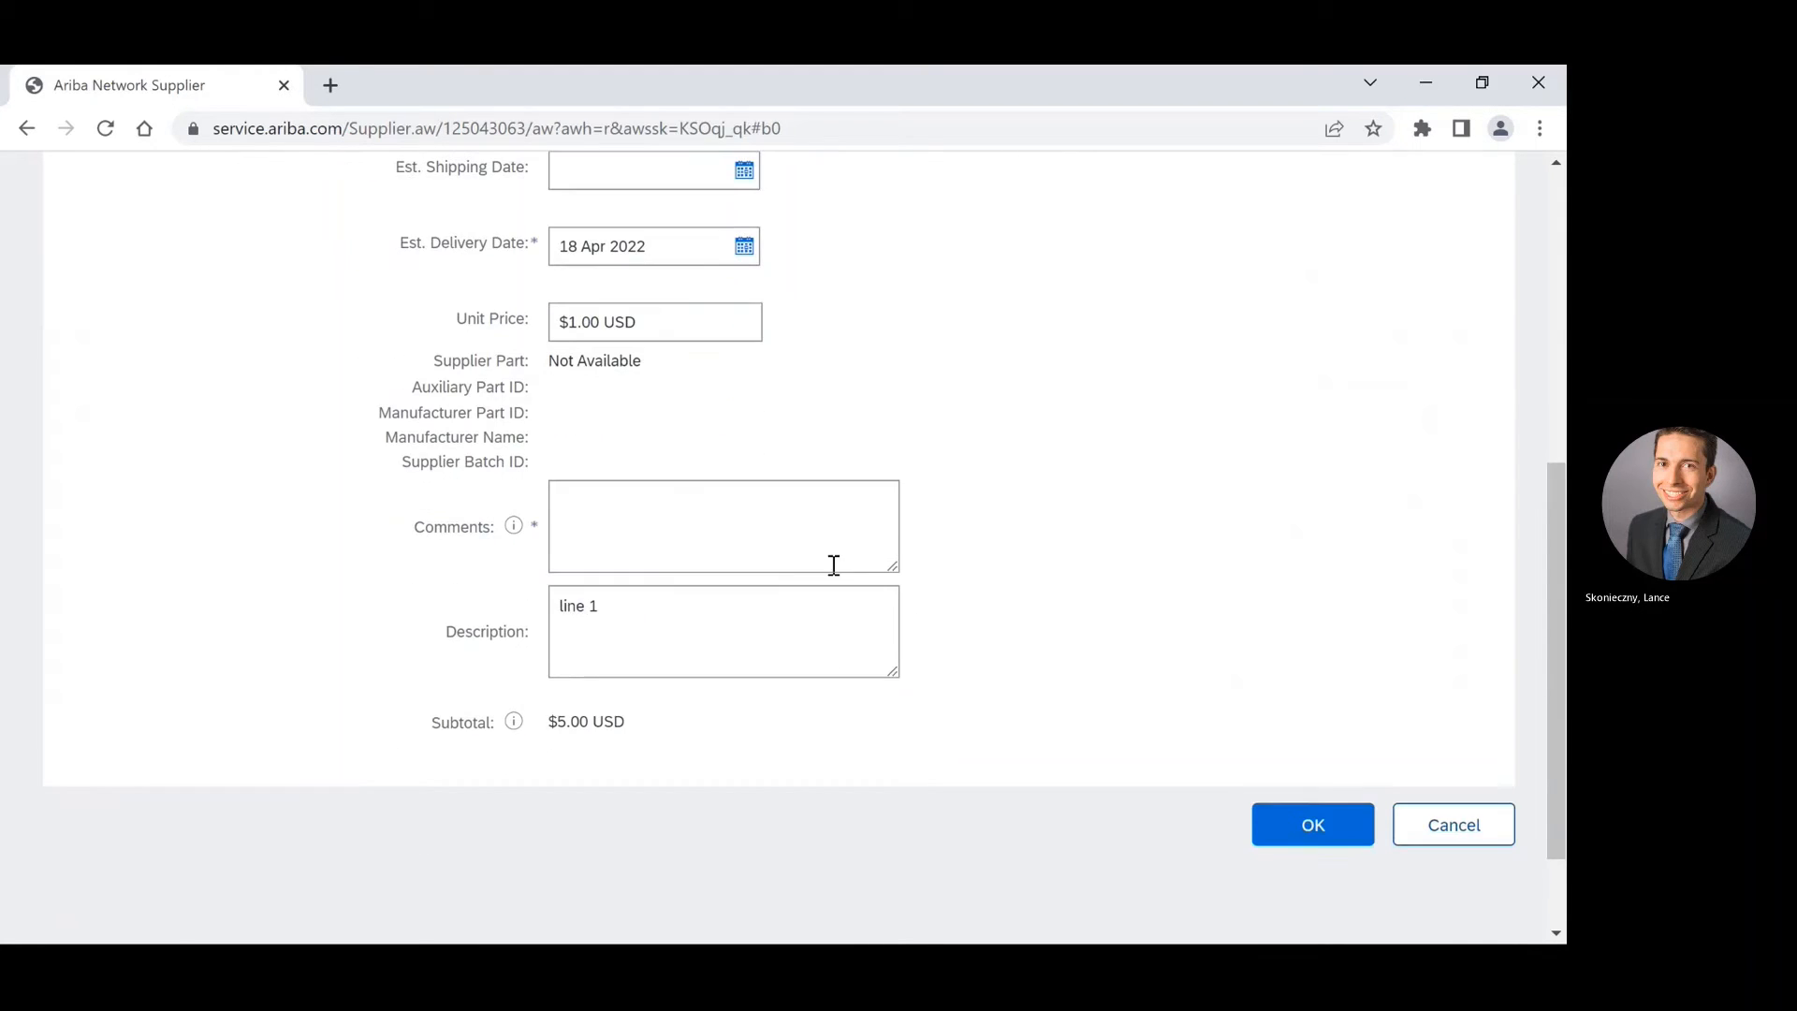
click(834, 561)
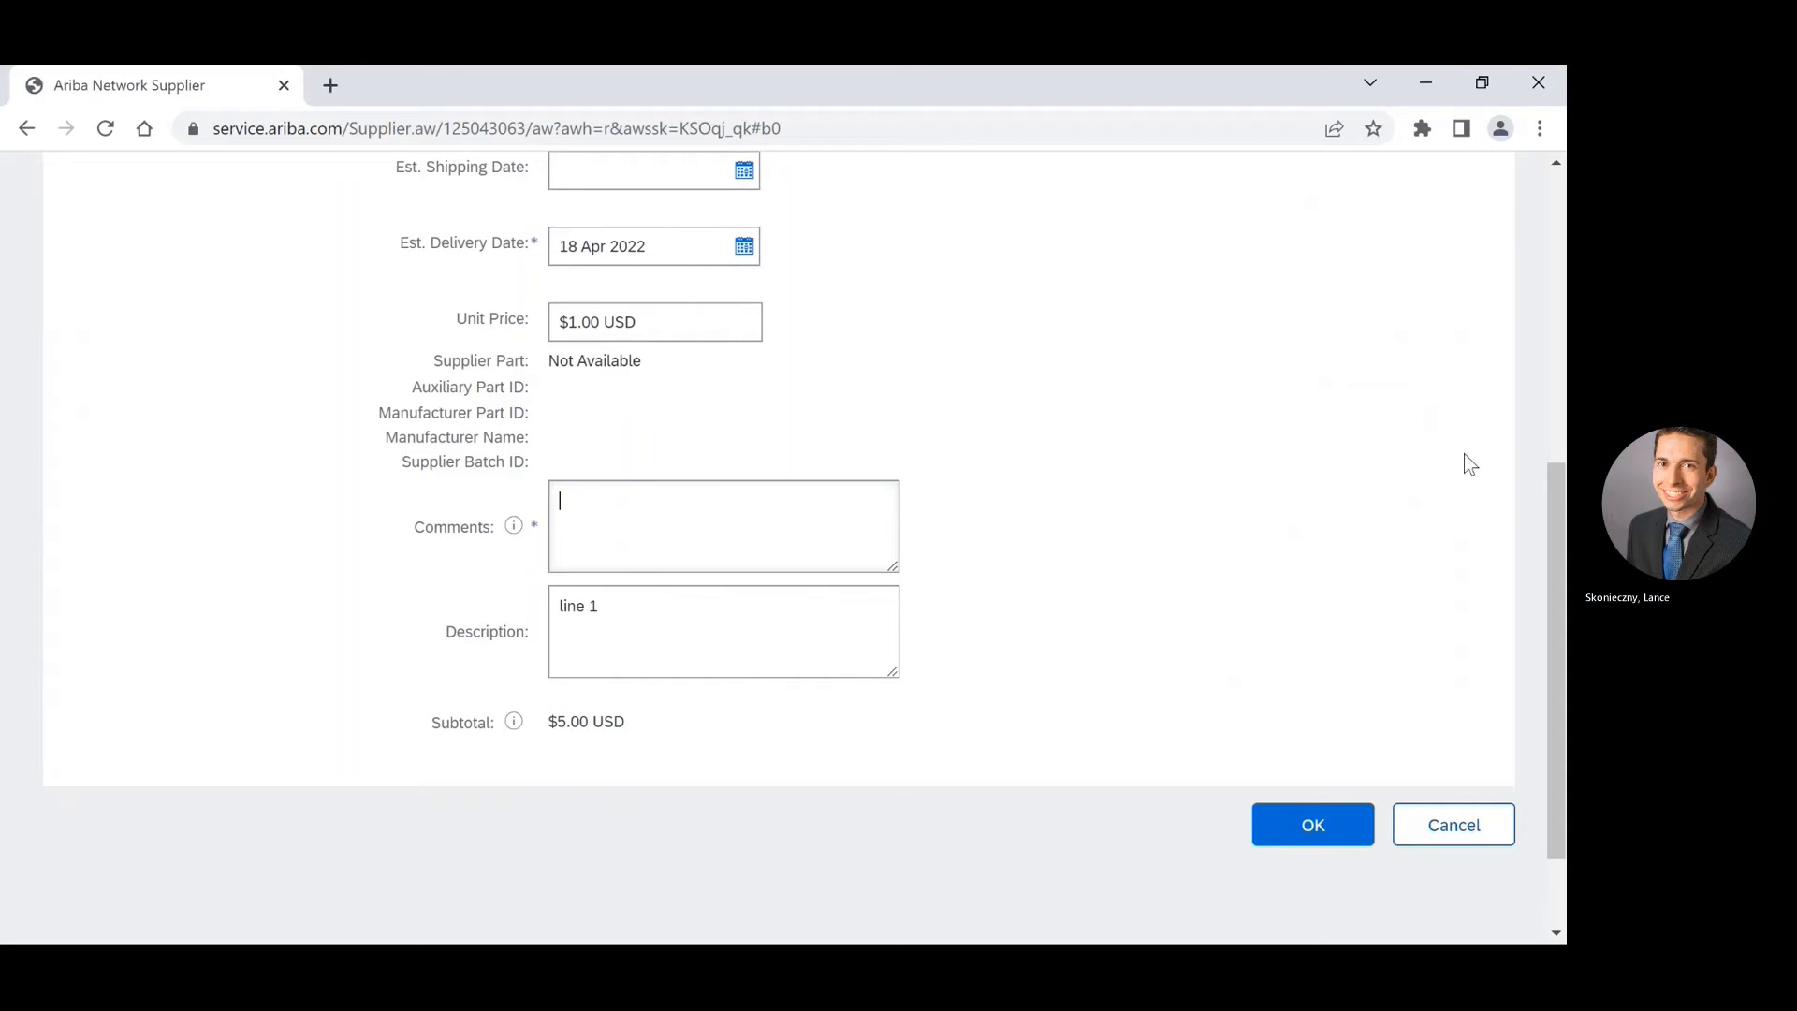
text(Rejected 5 due to incorrect pr)
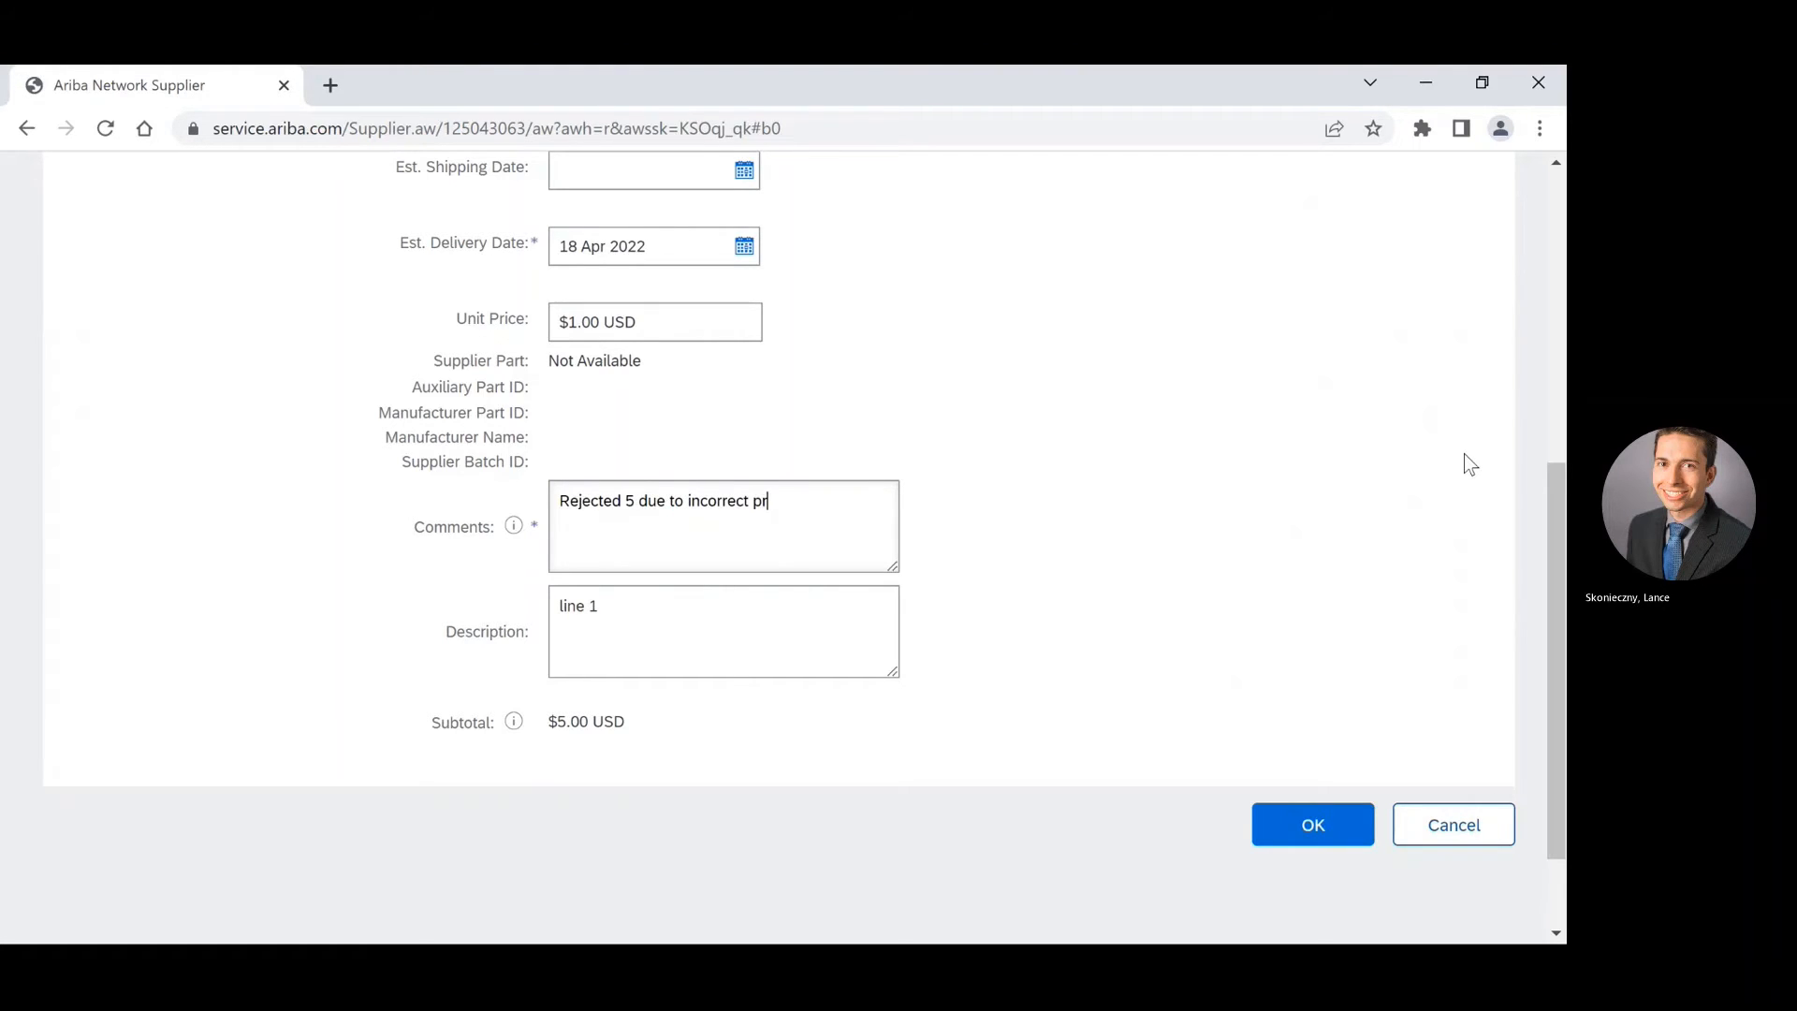
text(ice. Price should be 1.00 each.)
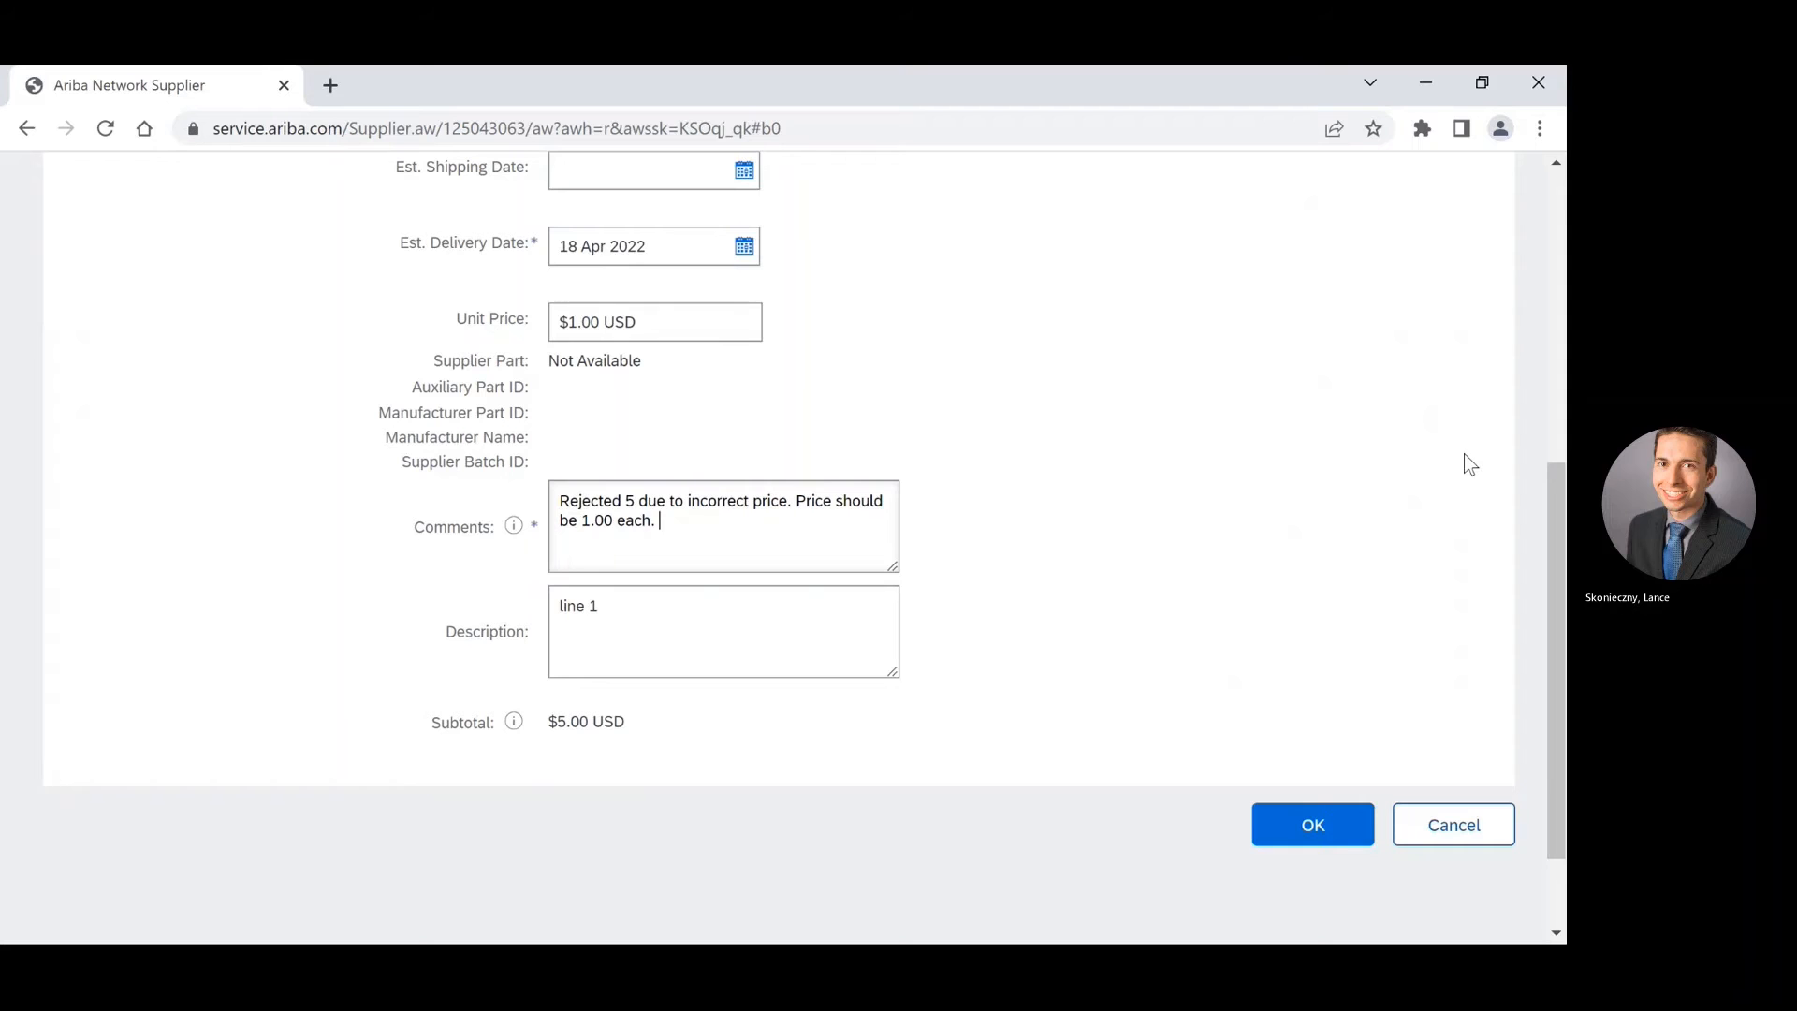
click(1306, 832)
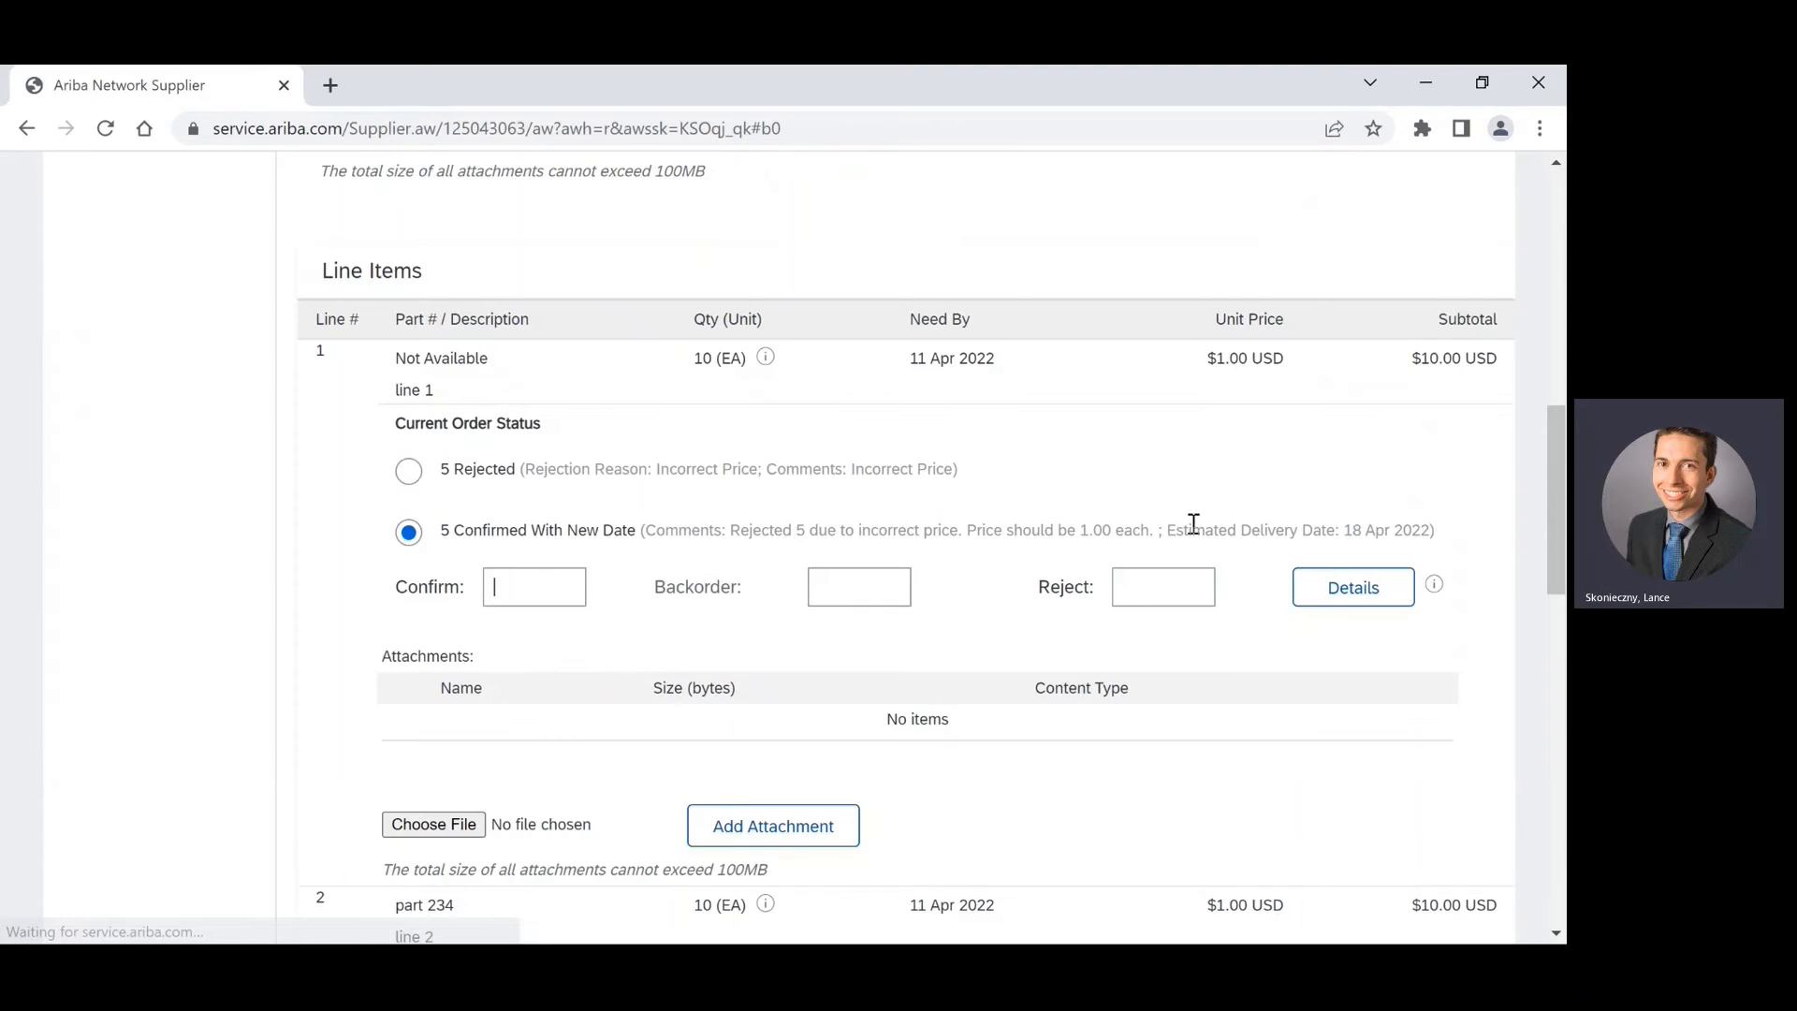
- Proceed to the confirmation review, check the status of all three line items and submit the order confirmation
scroll(1191, 521, down, 2)
scroll(1191, 522, down, 15)
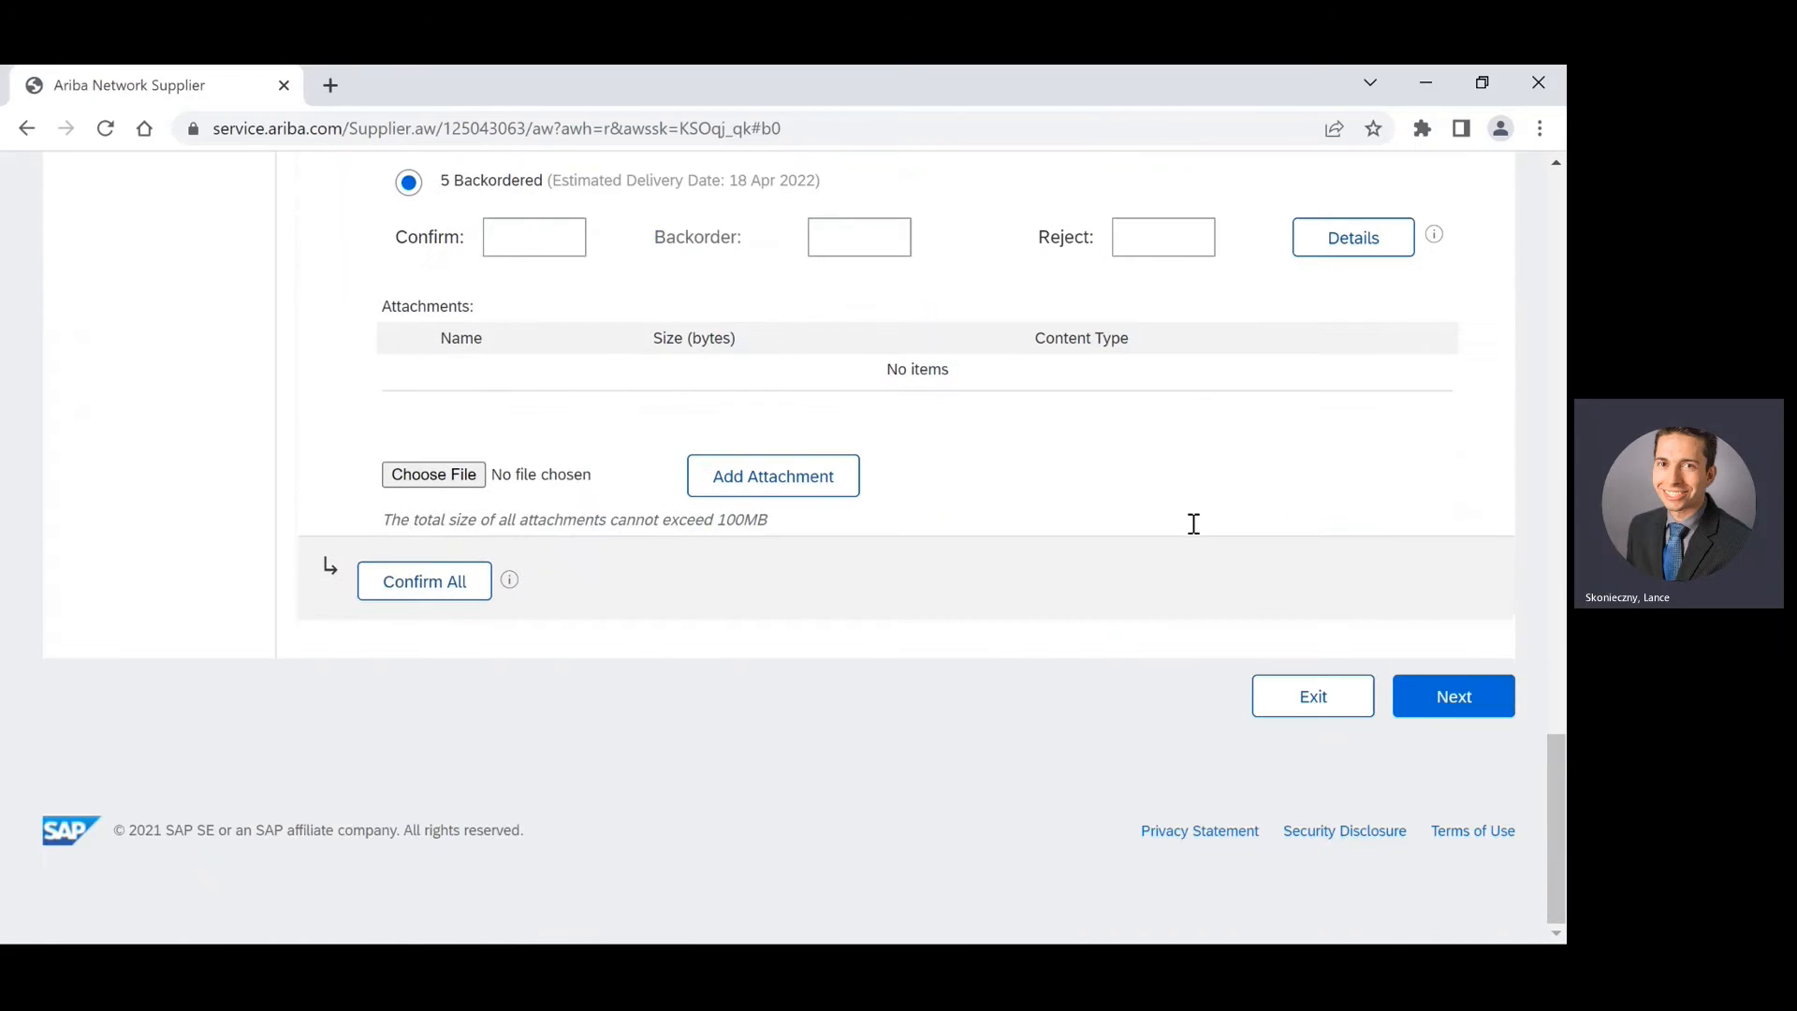
click(1451, 708)
scroll(1112, 610, up, 5)
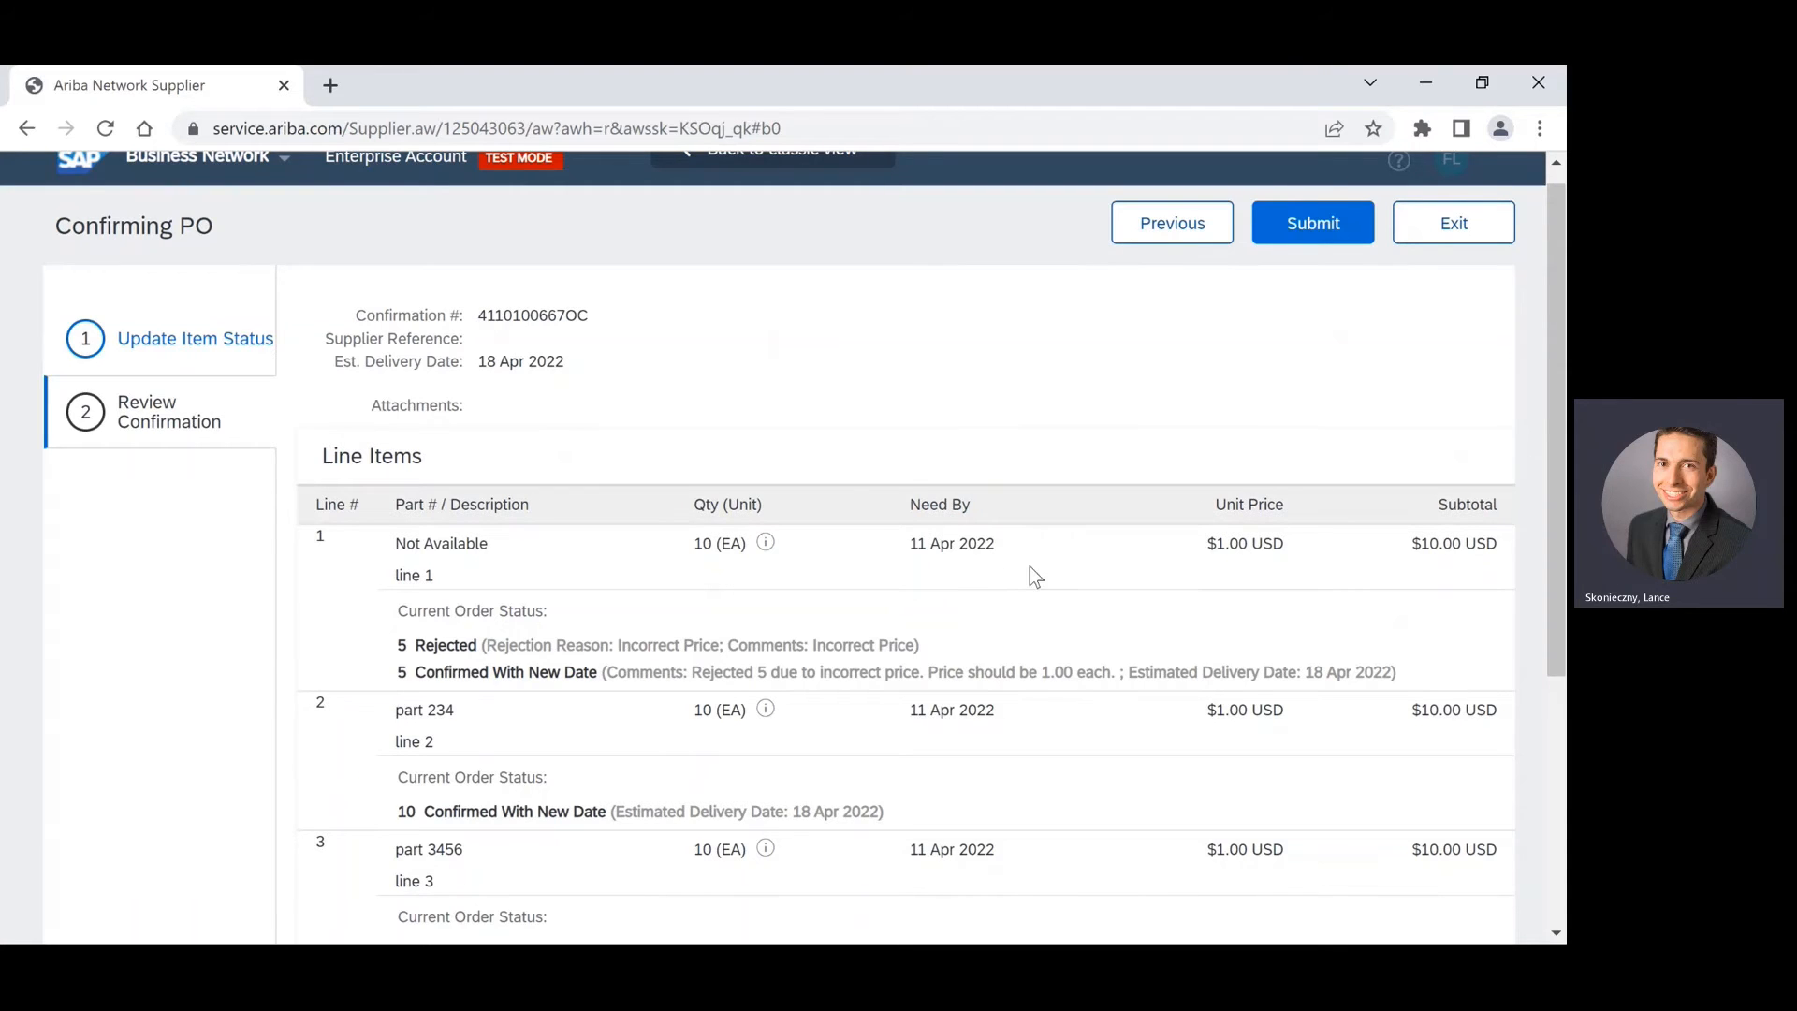
scroll(754, 524, down, 1)
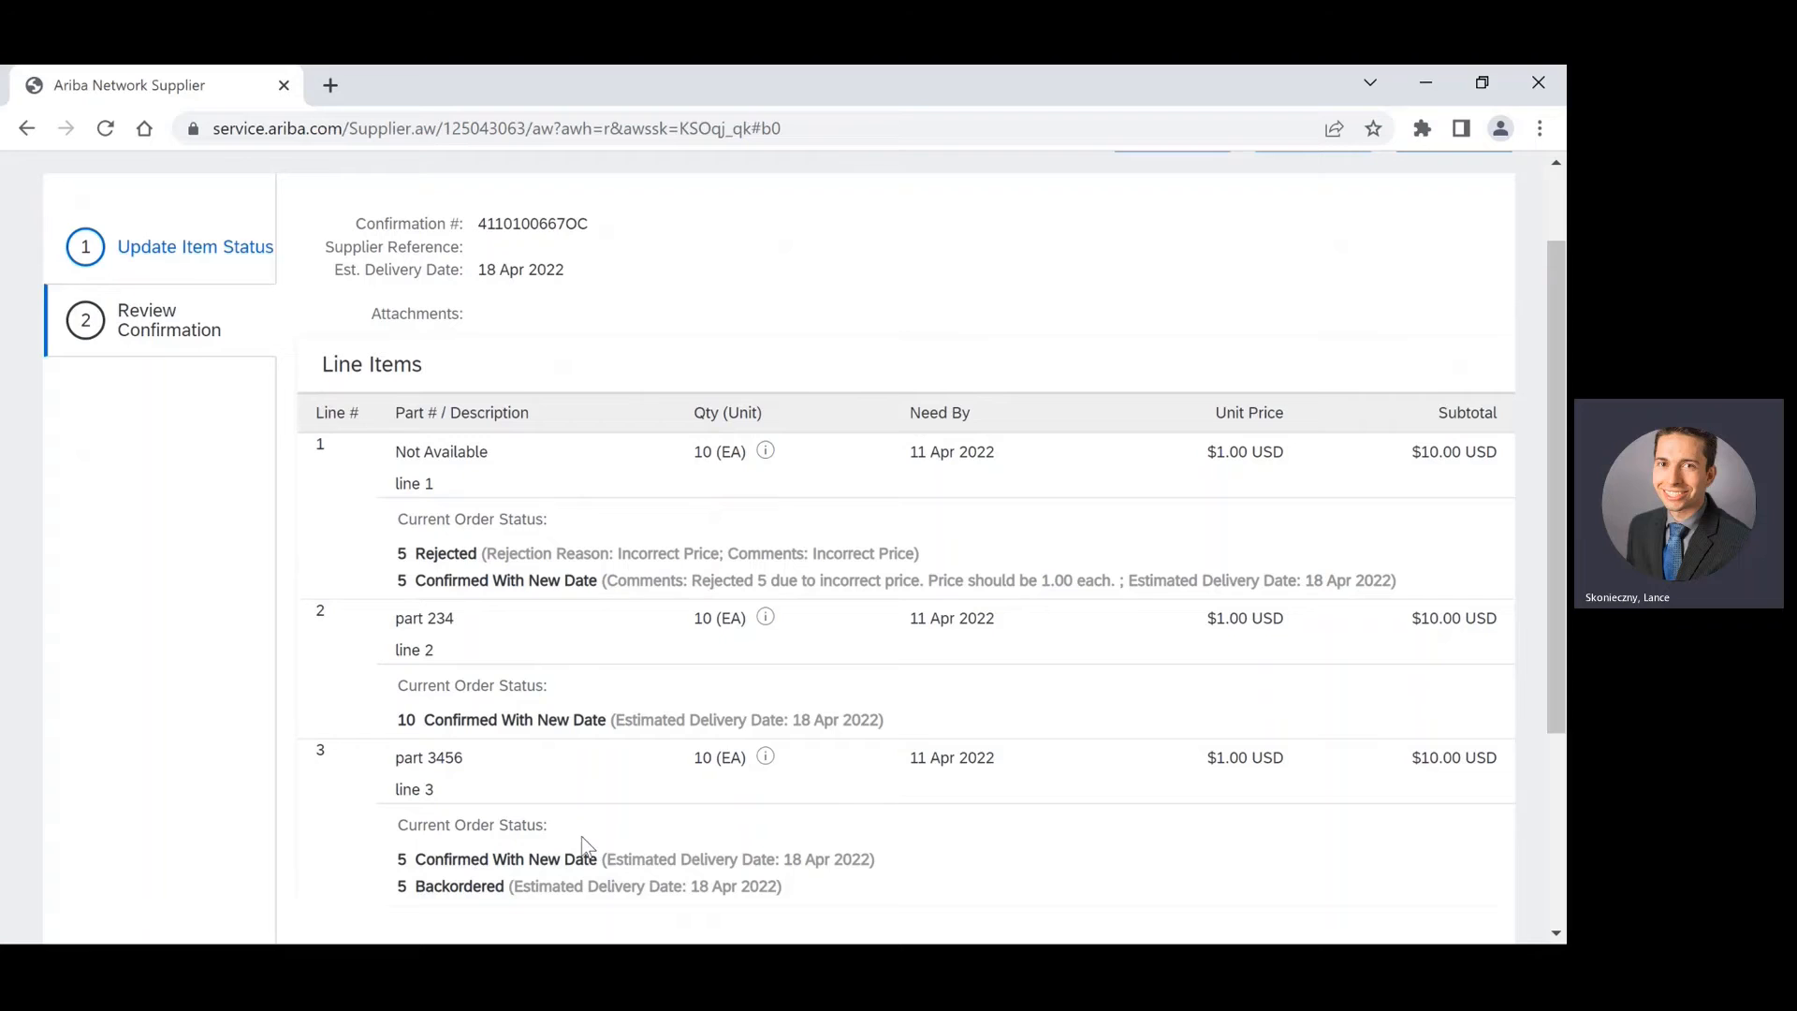
scroll(861, 762, down, 1)
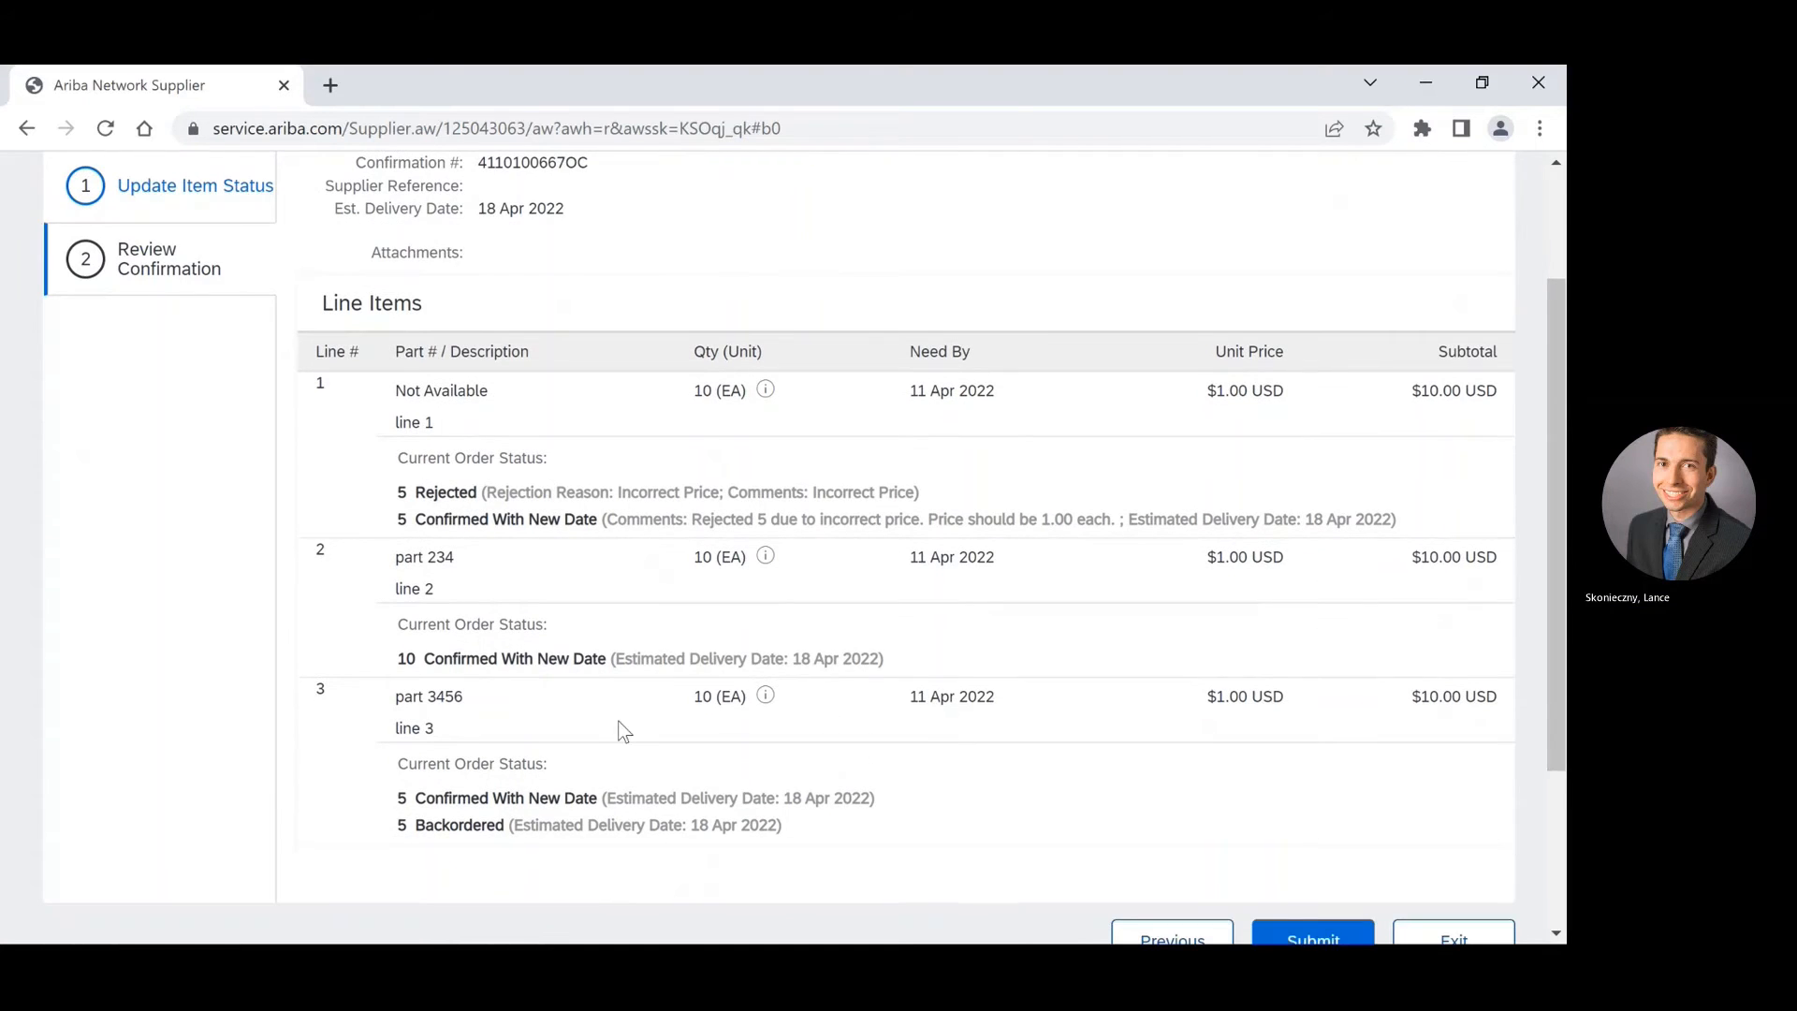
scroll(1086, 655, down, 2)
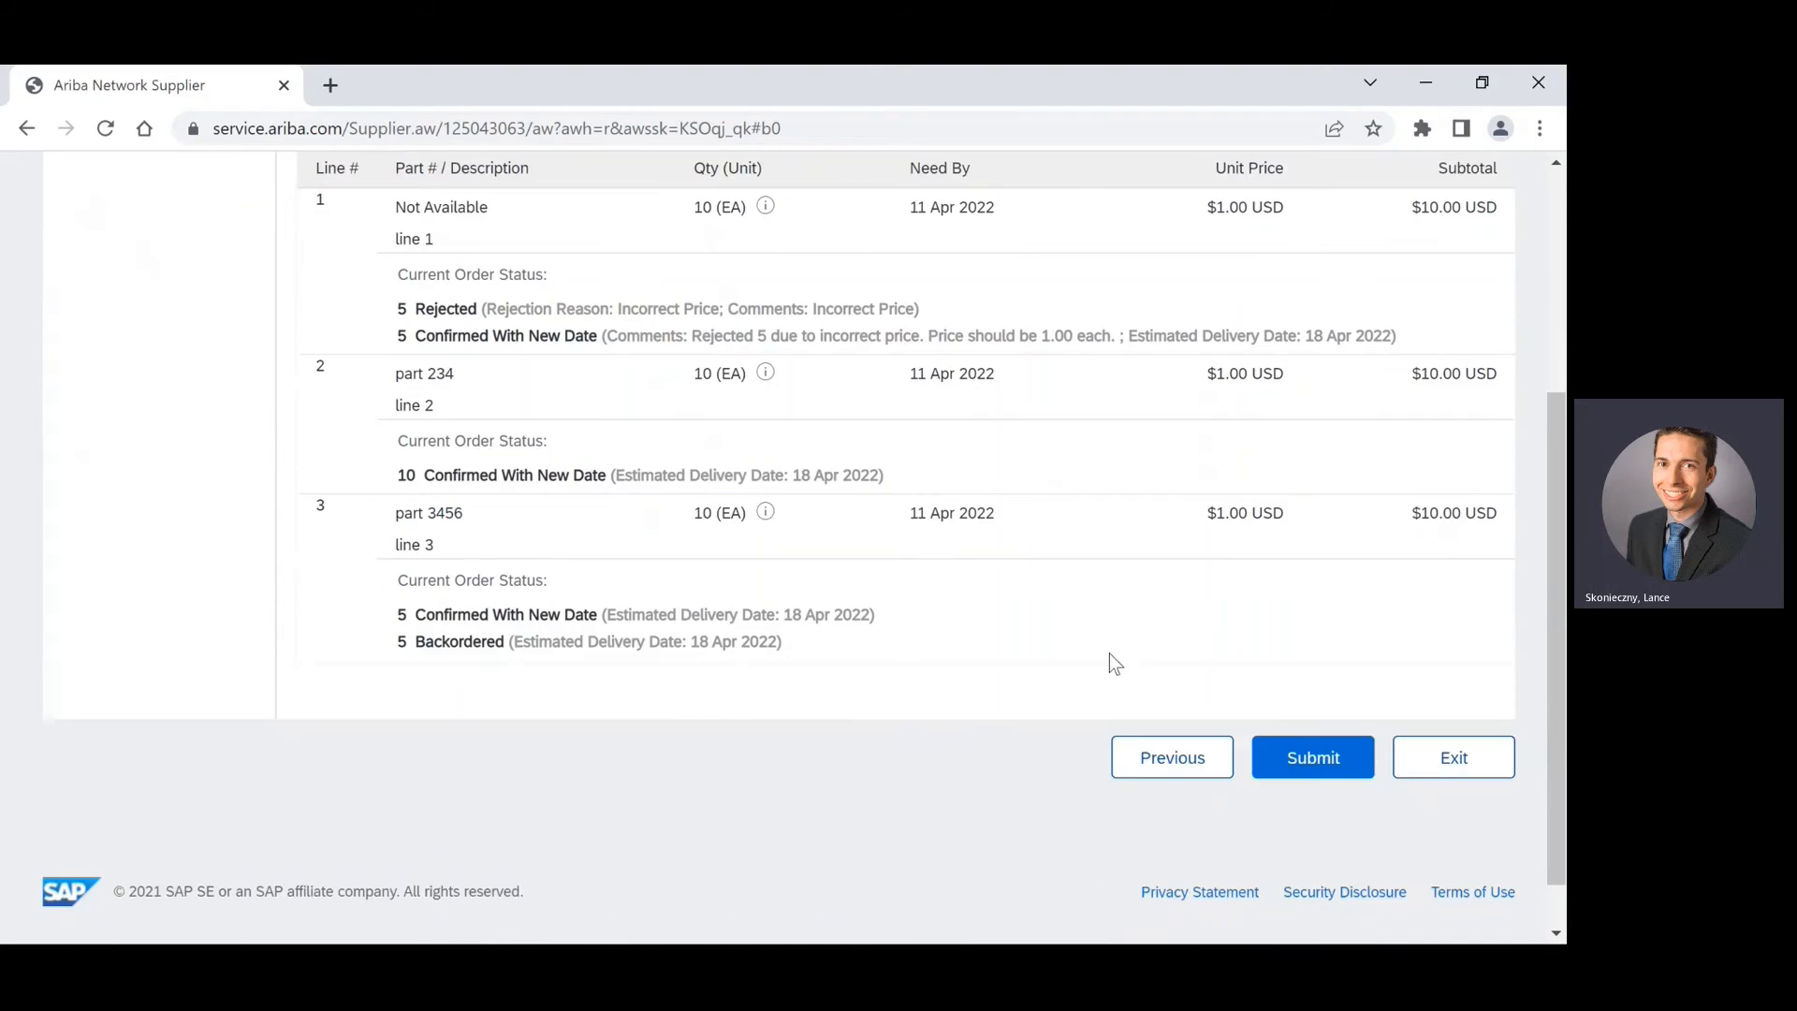
click(1333, 758)
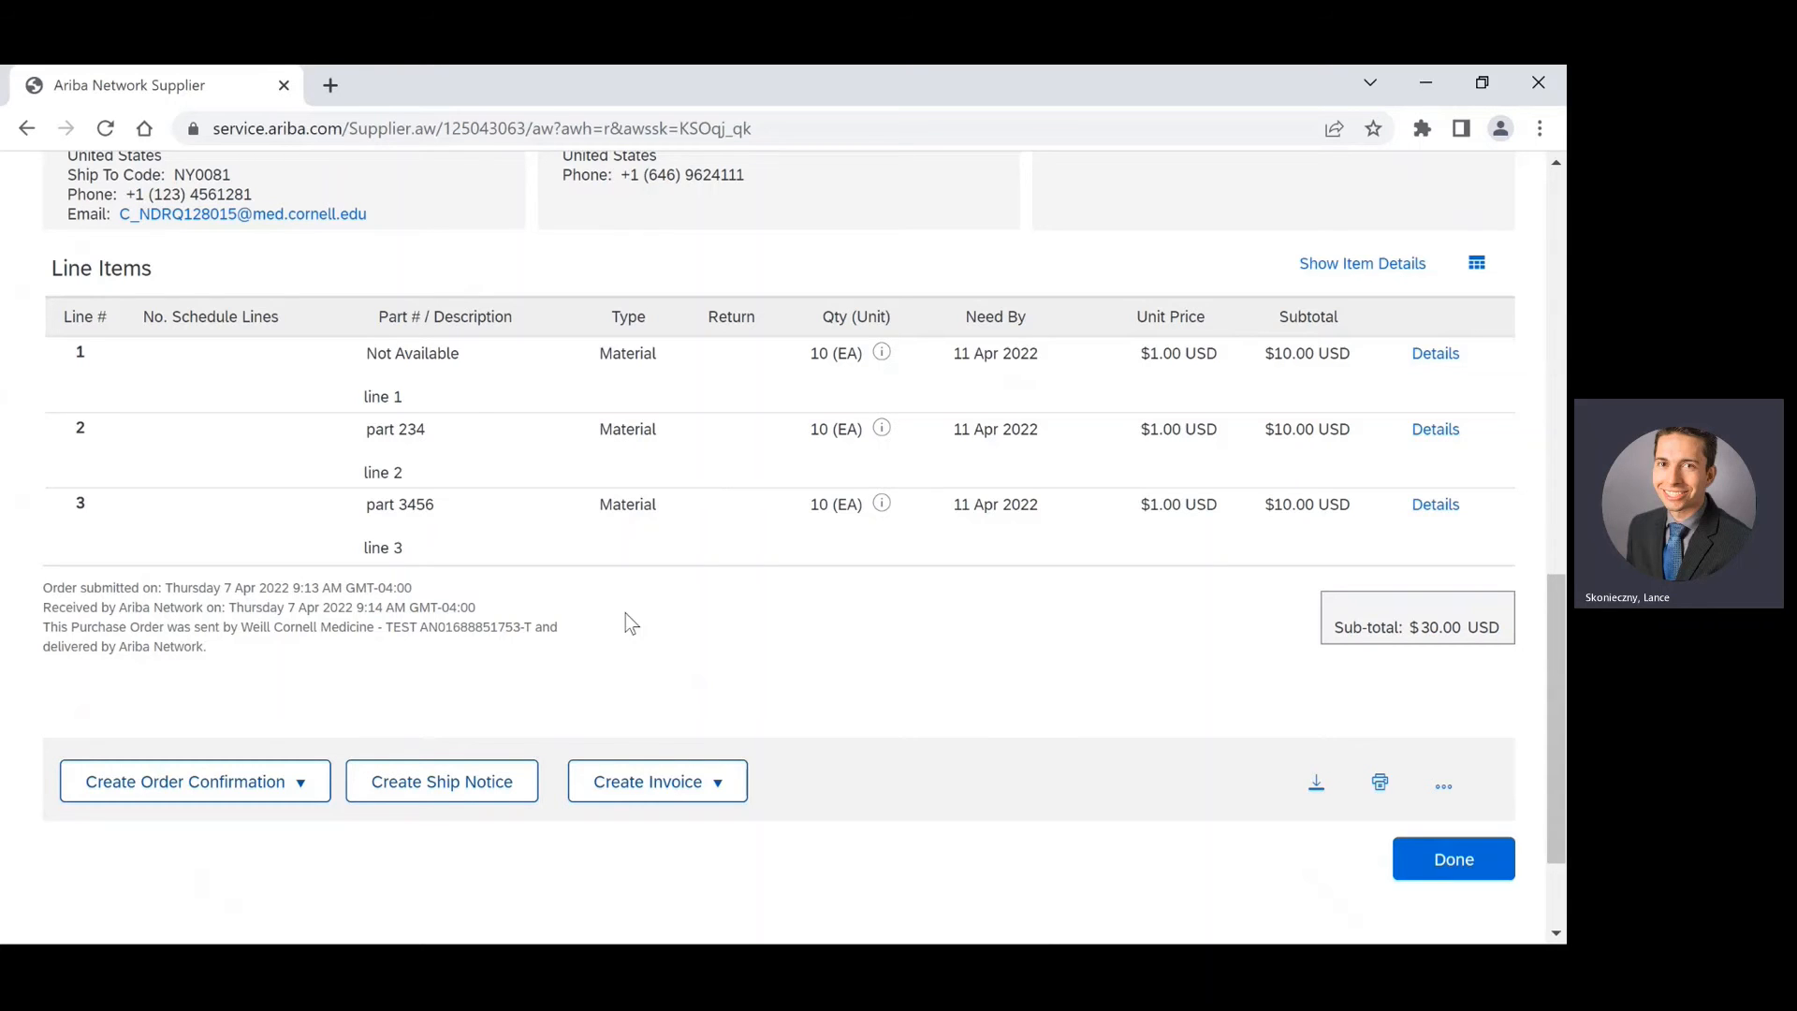
- Examine the purchase order's details, including its order status, routing status, related documents and the available follow-up documents
scroll(572, 619, up, 3)
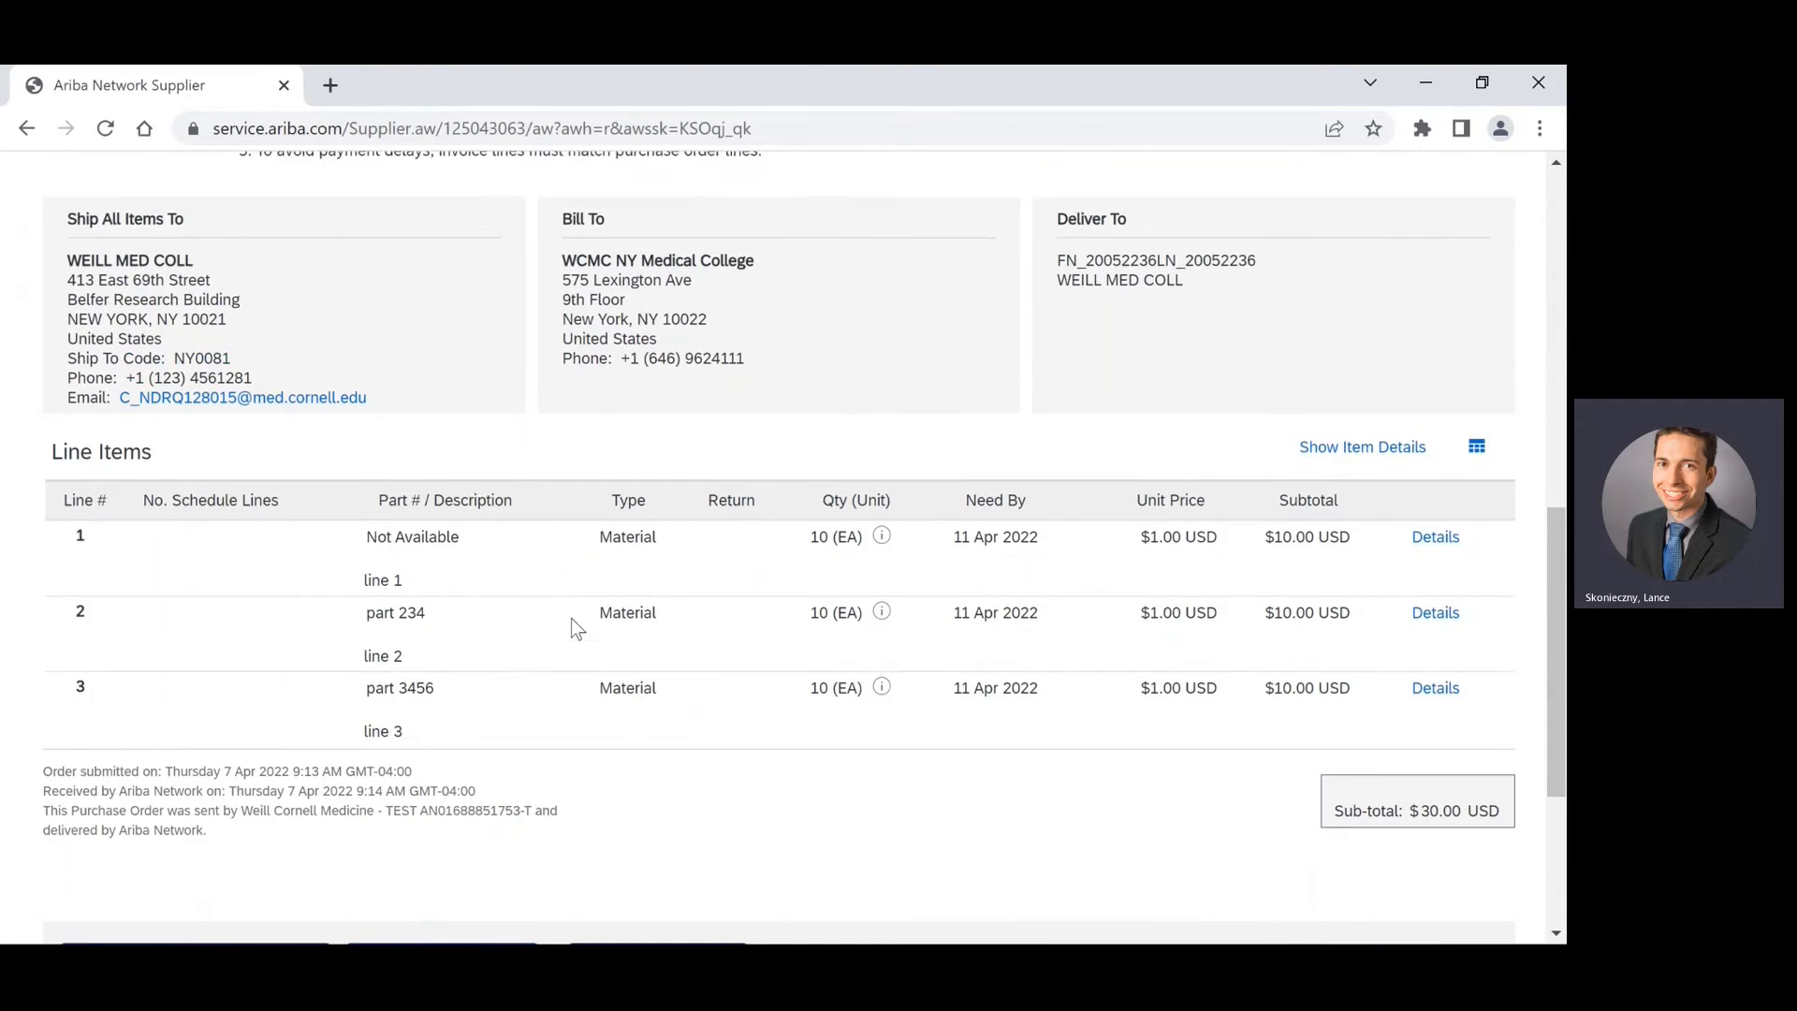
scroll(571, 620, up, 3)
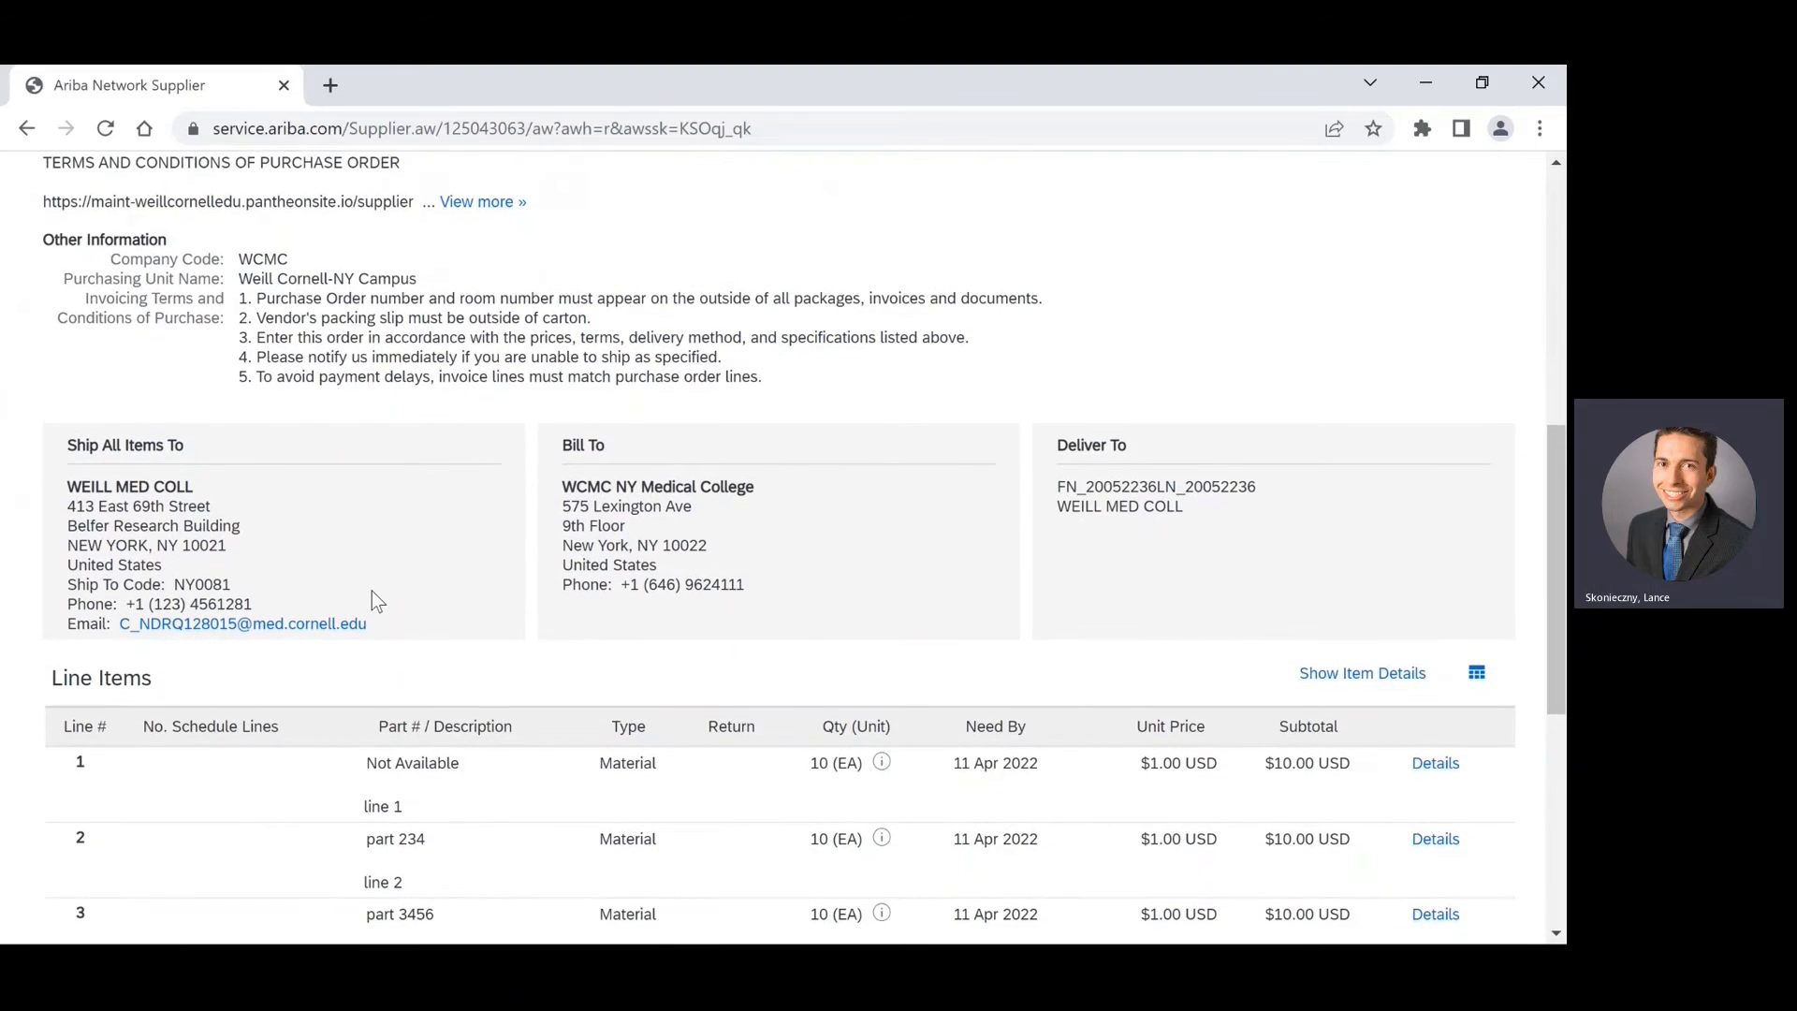
scroll(382, 610, down, 1)
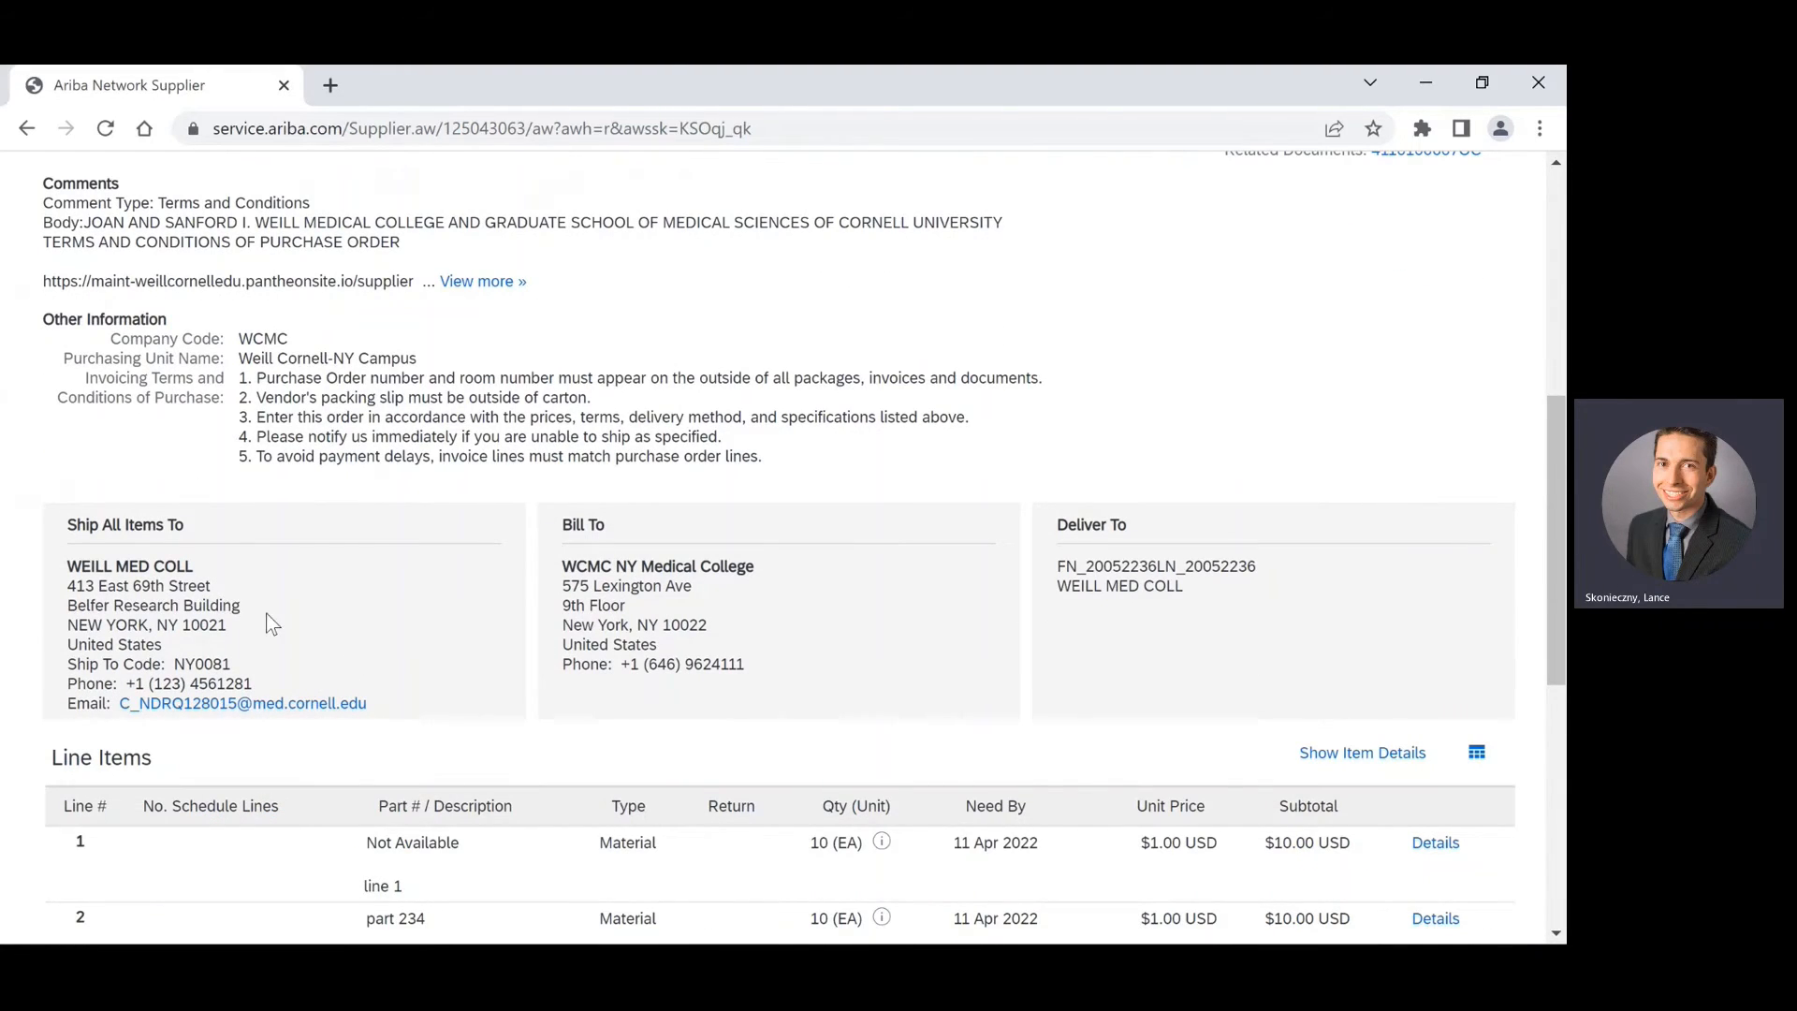
scroll(384, 643, up, 2)
scroll(395, 646, up, 2)
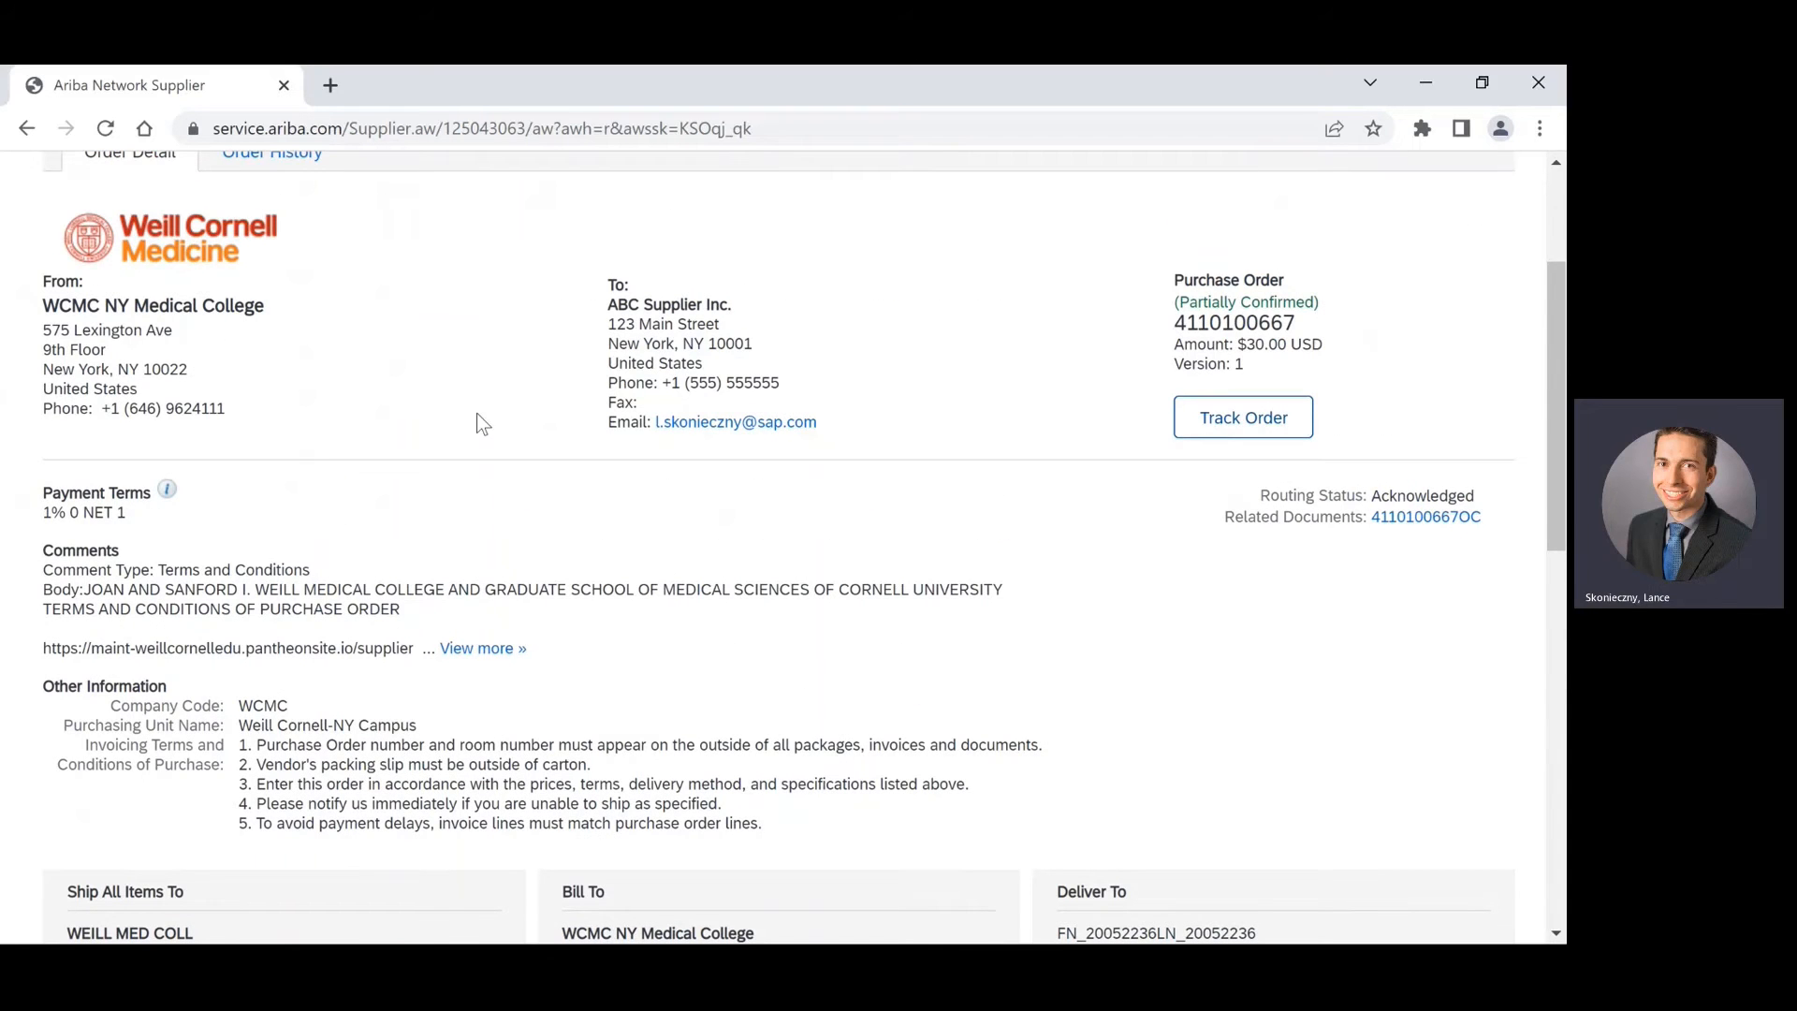
scroll(254, 610, down, 1)
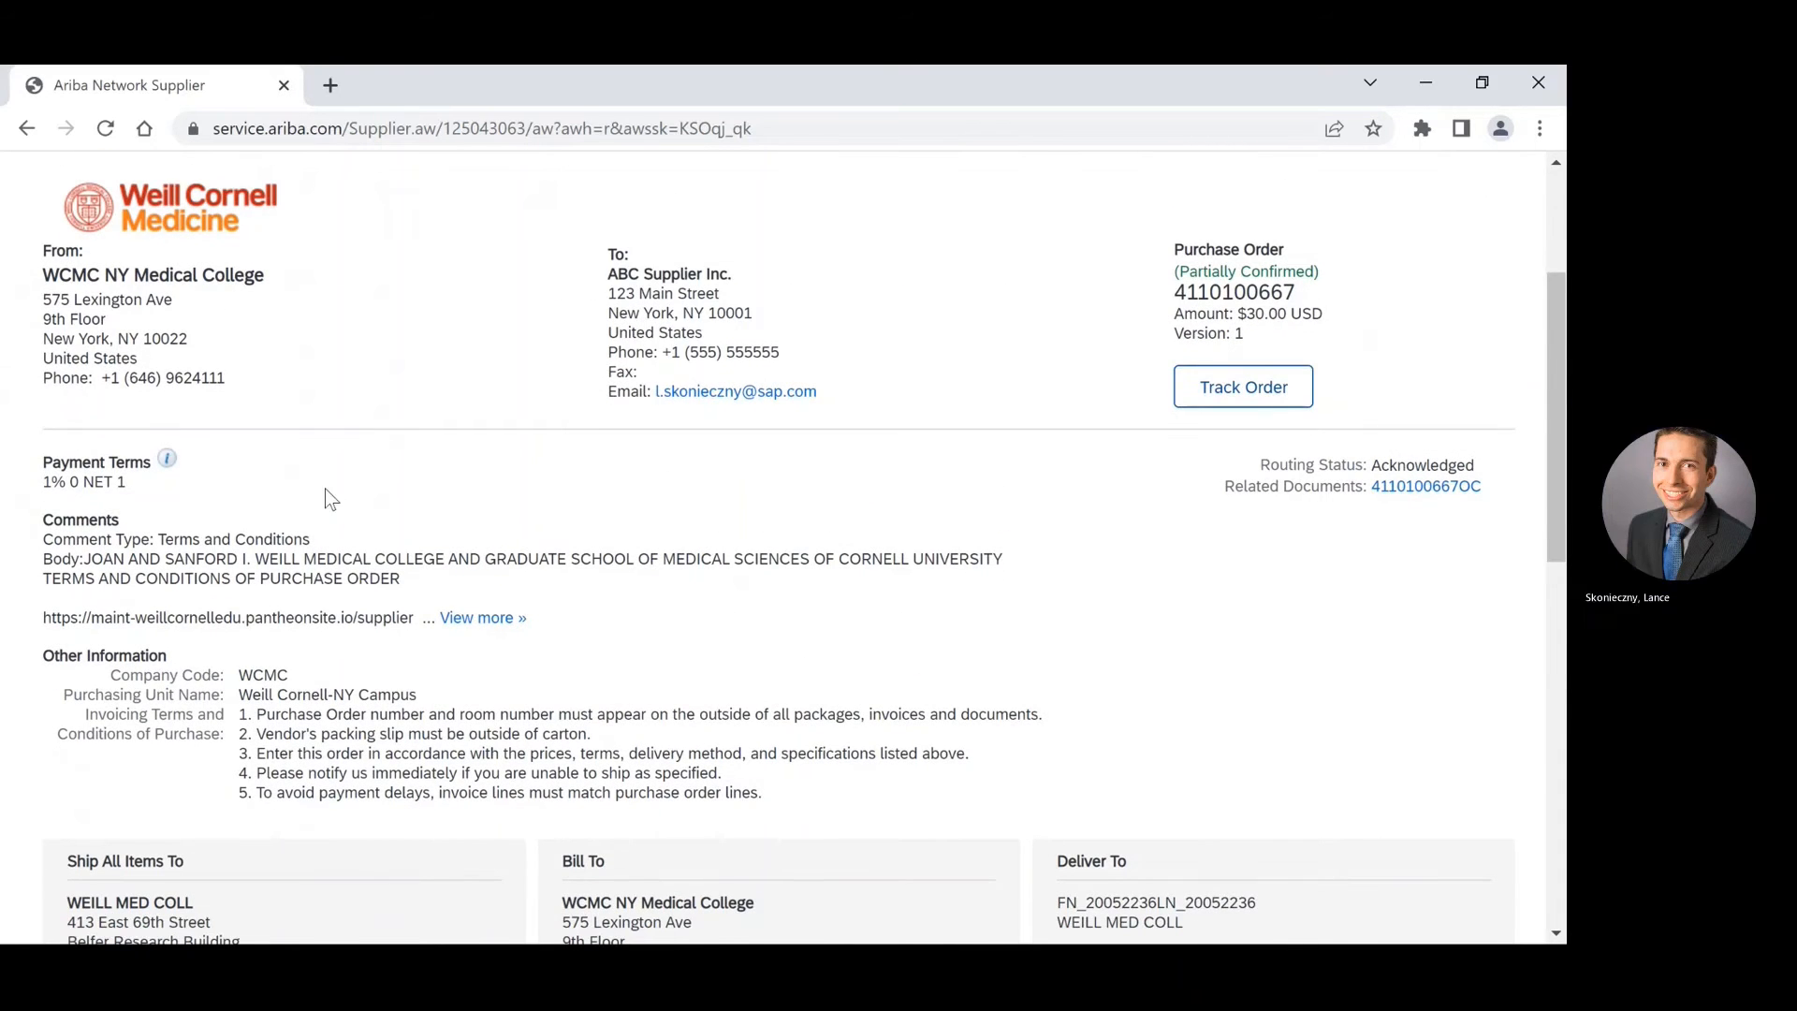
scroll(340, 536, down, 3)
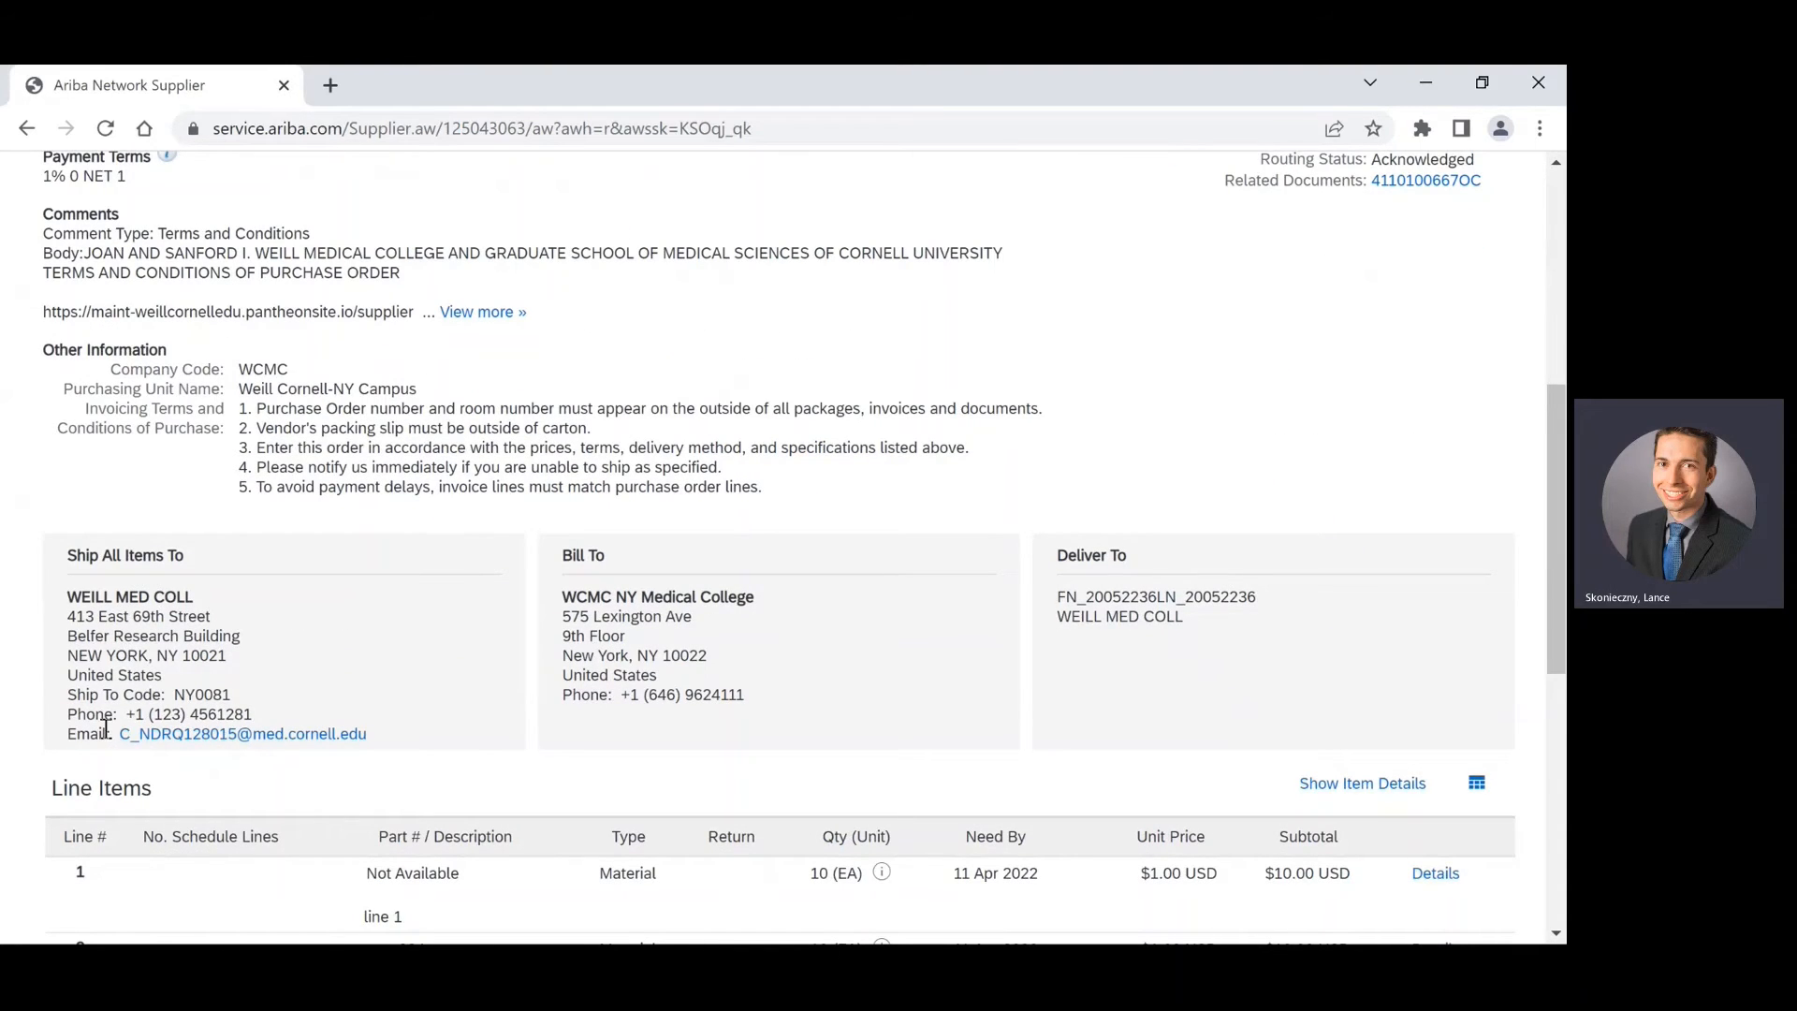
scroll(309, 746, down, 6)
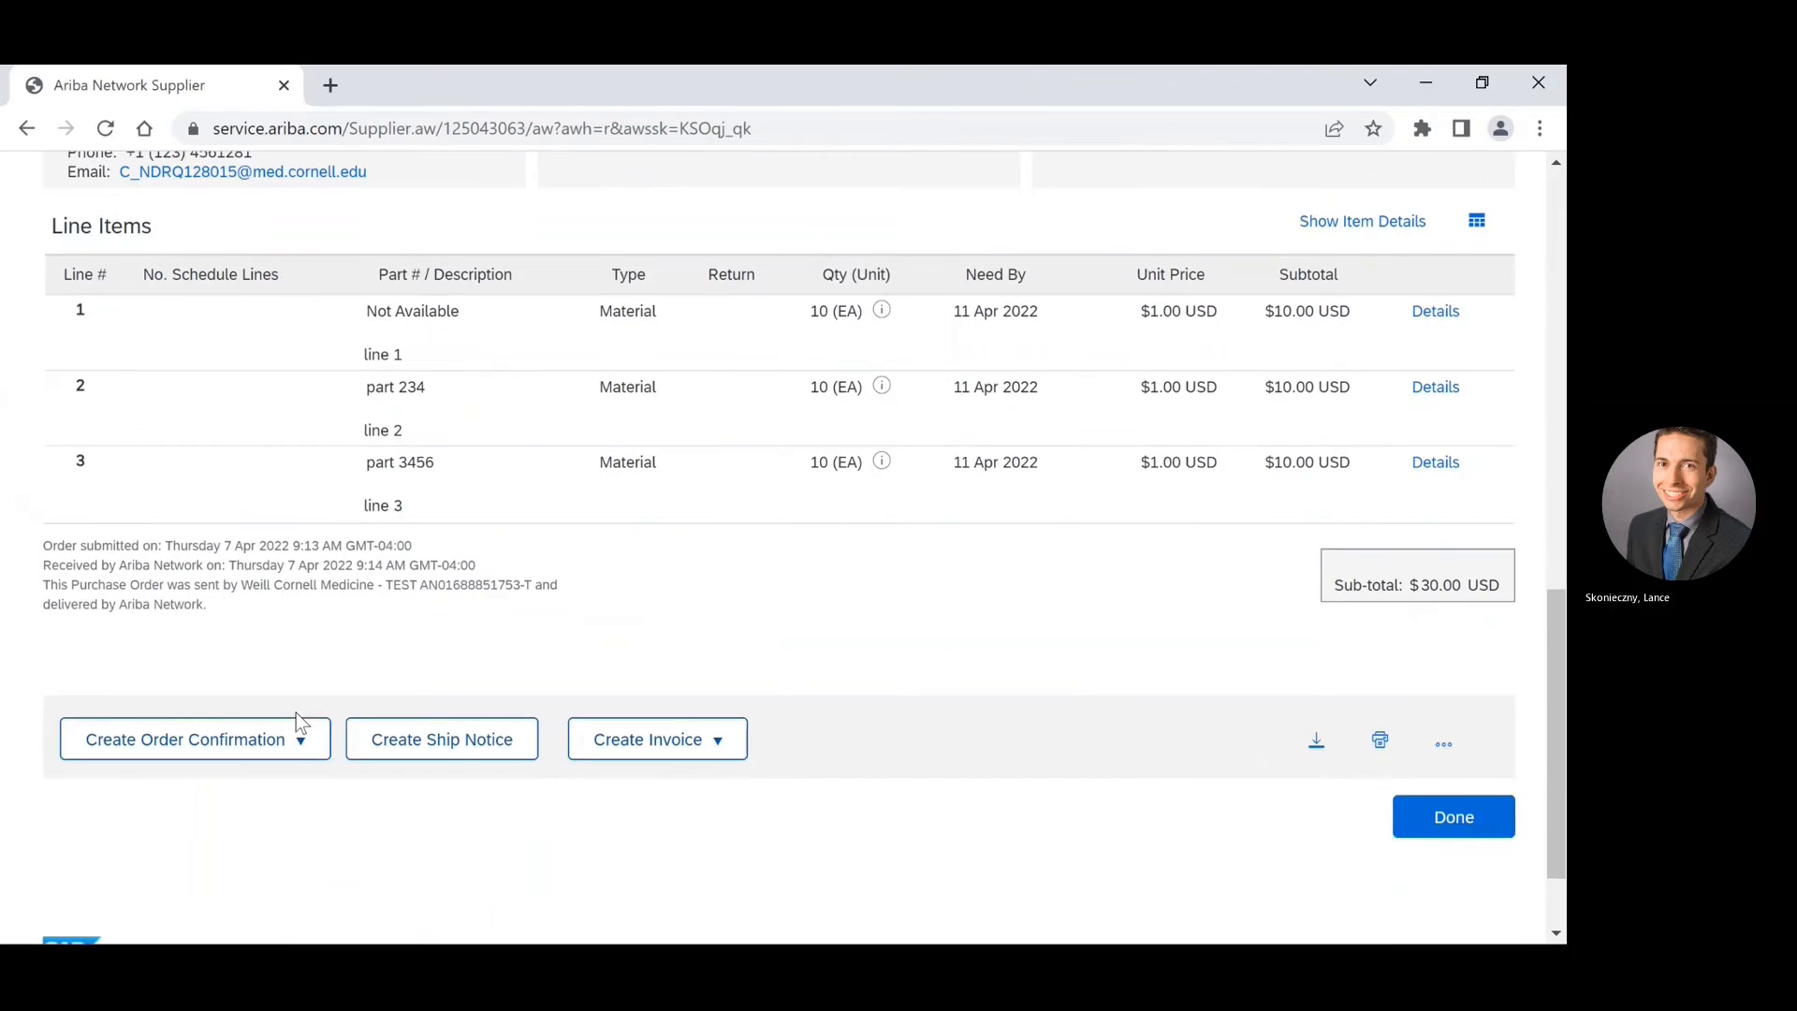
scroll(356, 622, up, 10)
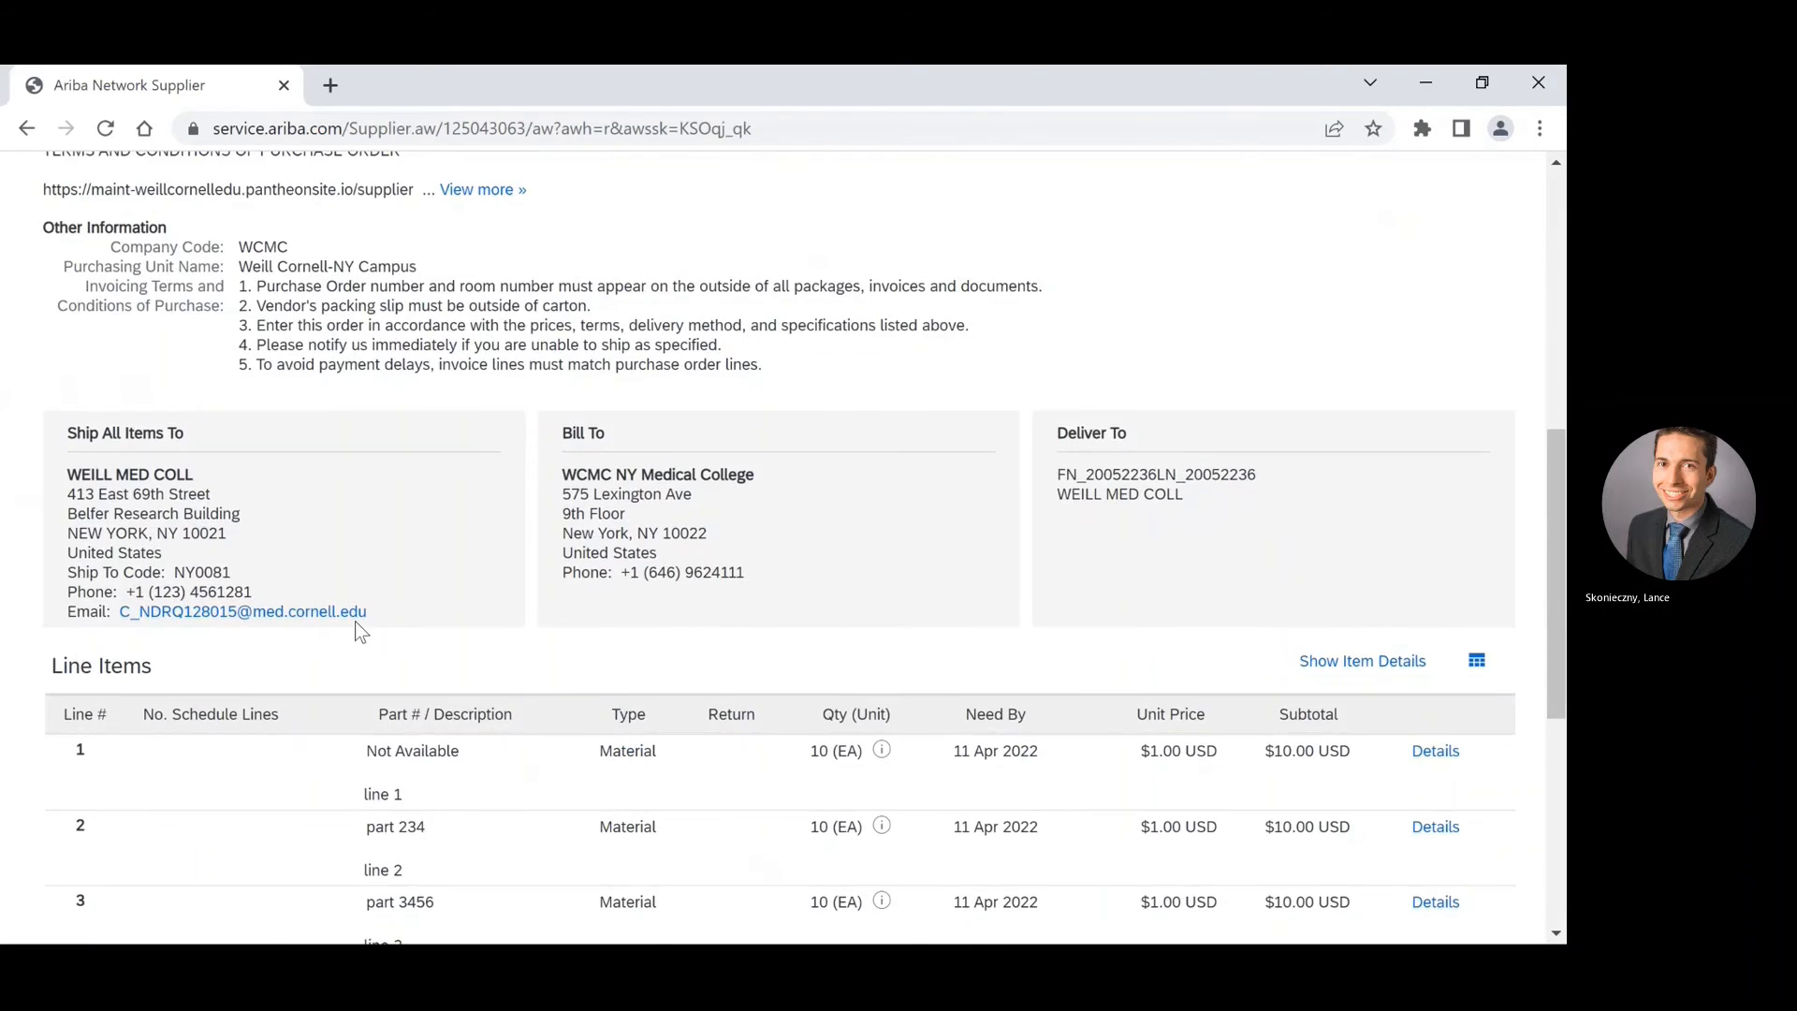
scroll(359, 622, up, 3)
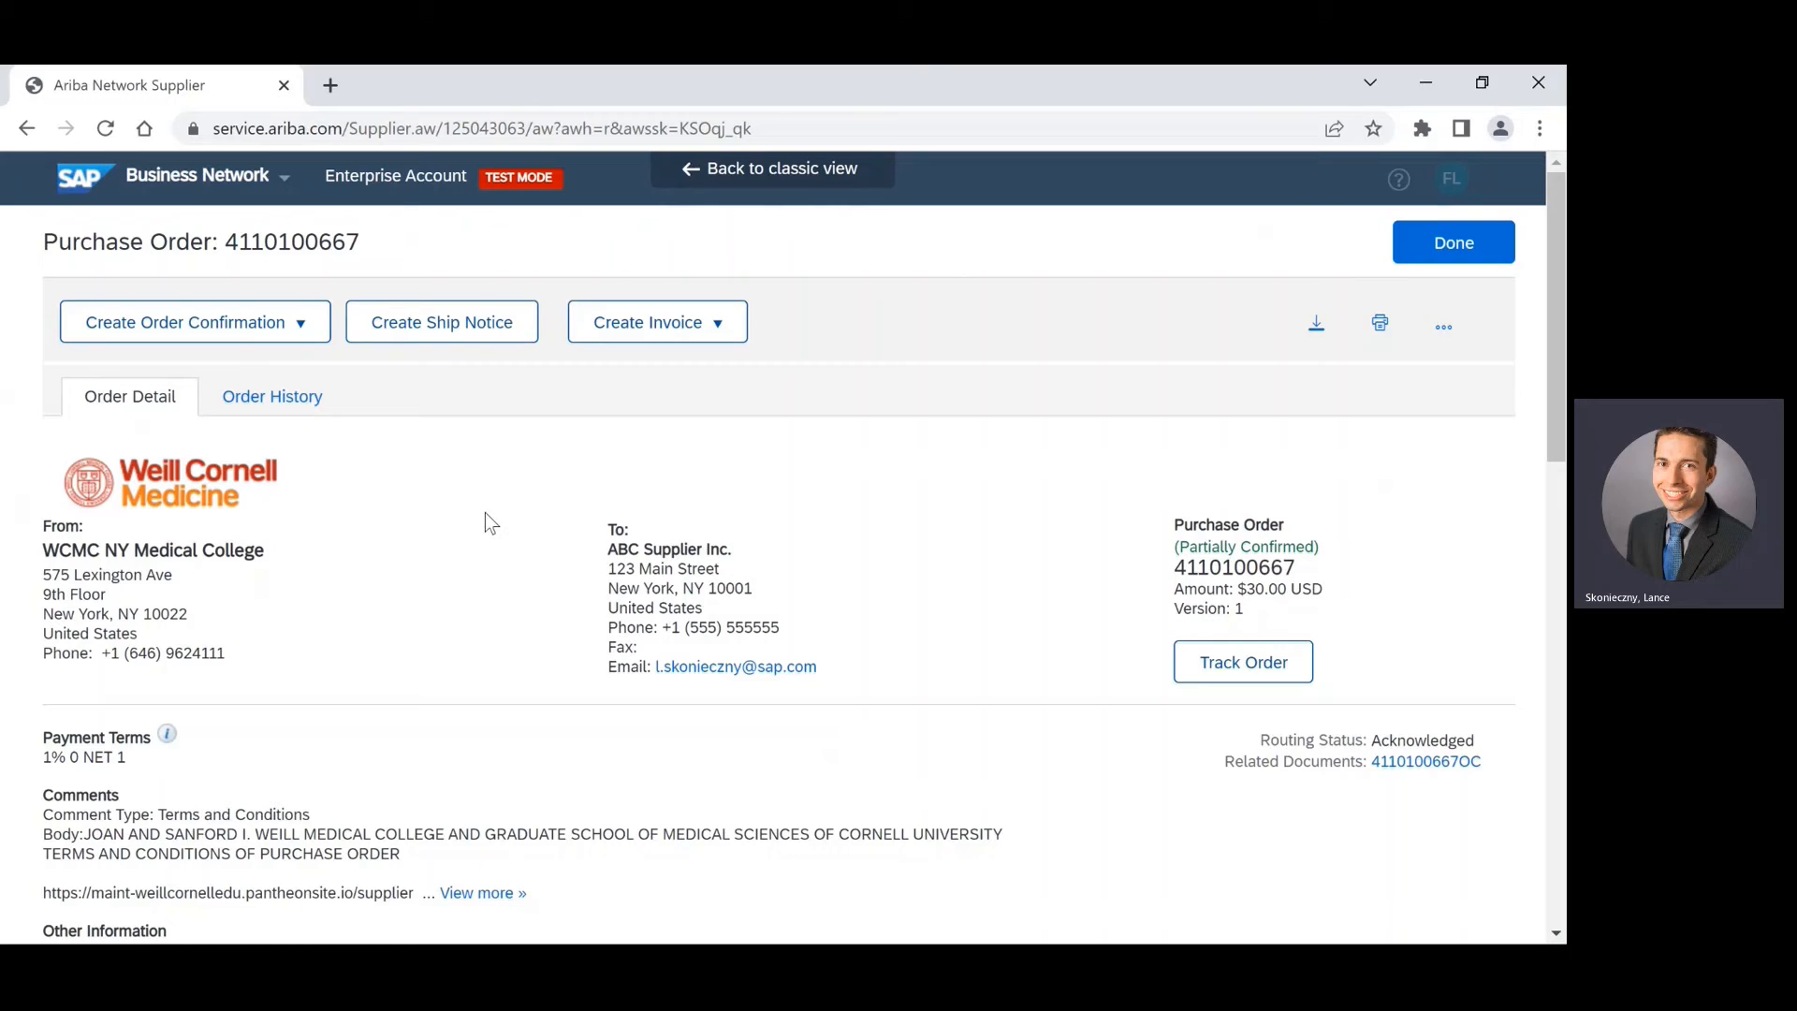
- Close the purchase order and open the second order in the workbench's New orders list
click(1436, 248)
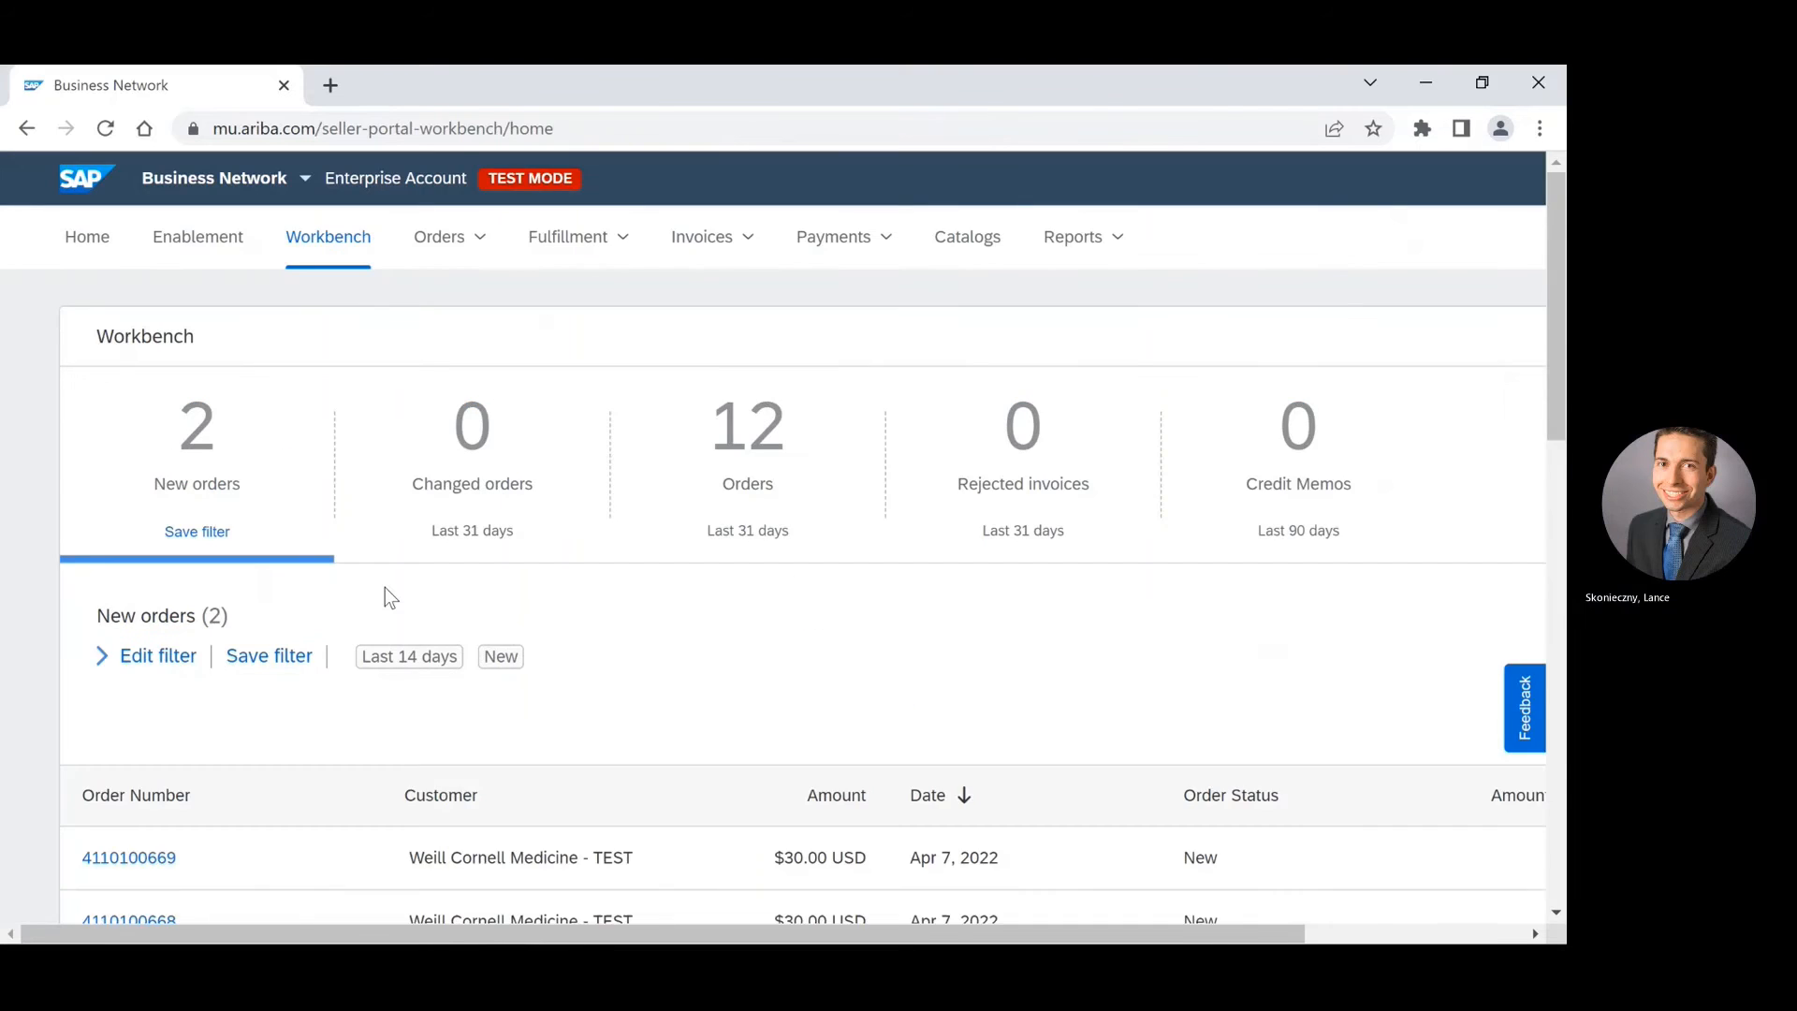
scroll(391, 596, down, 3)
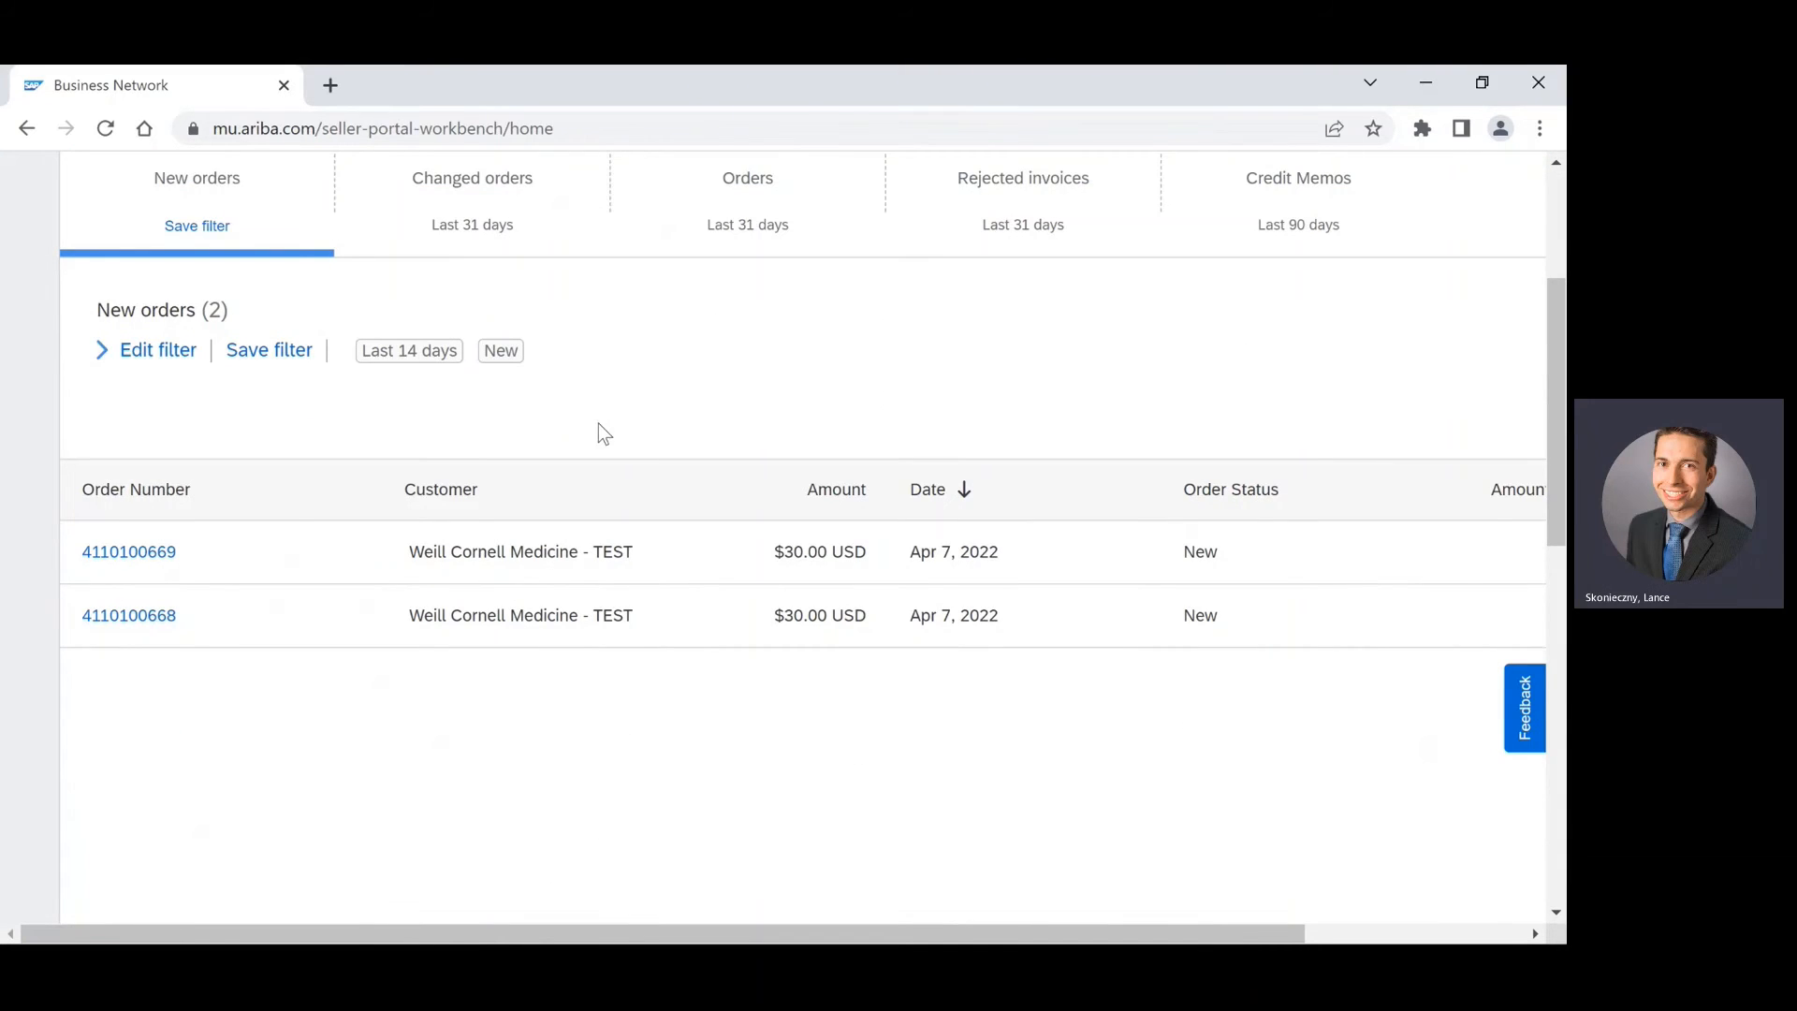
click(125, 615)
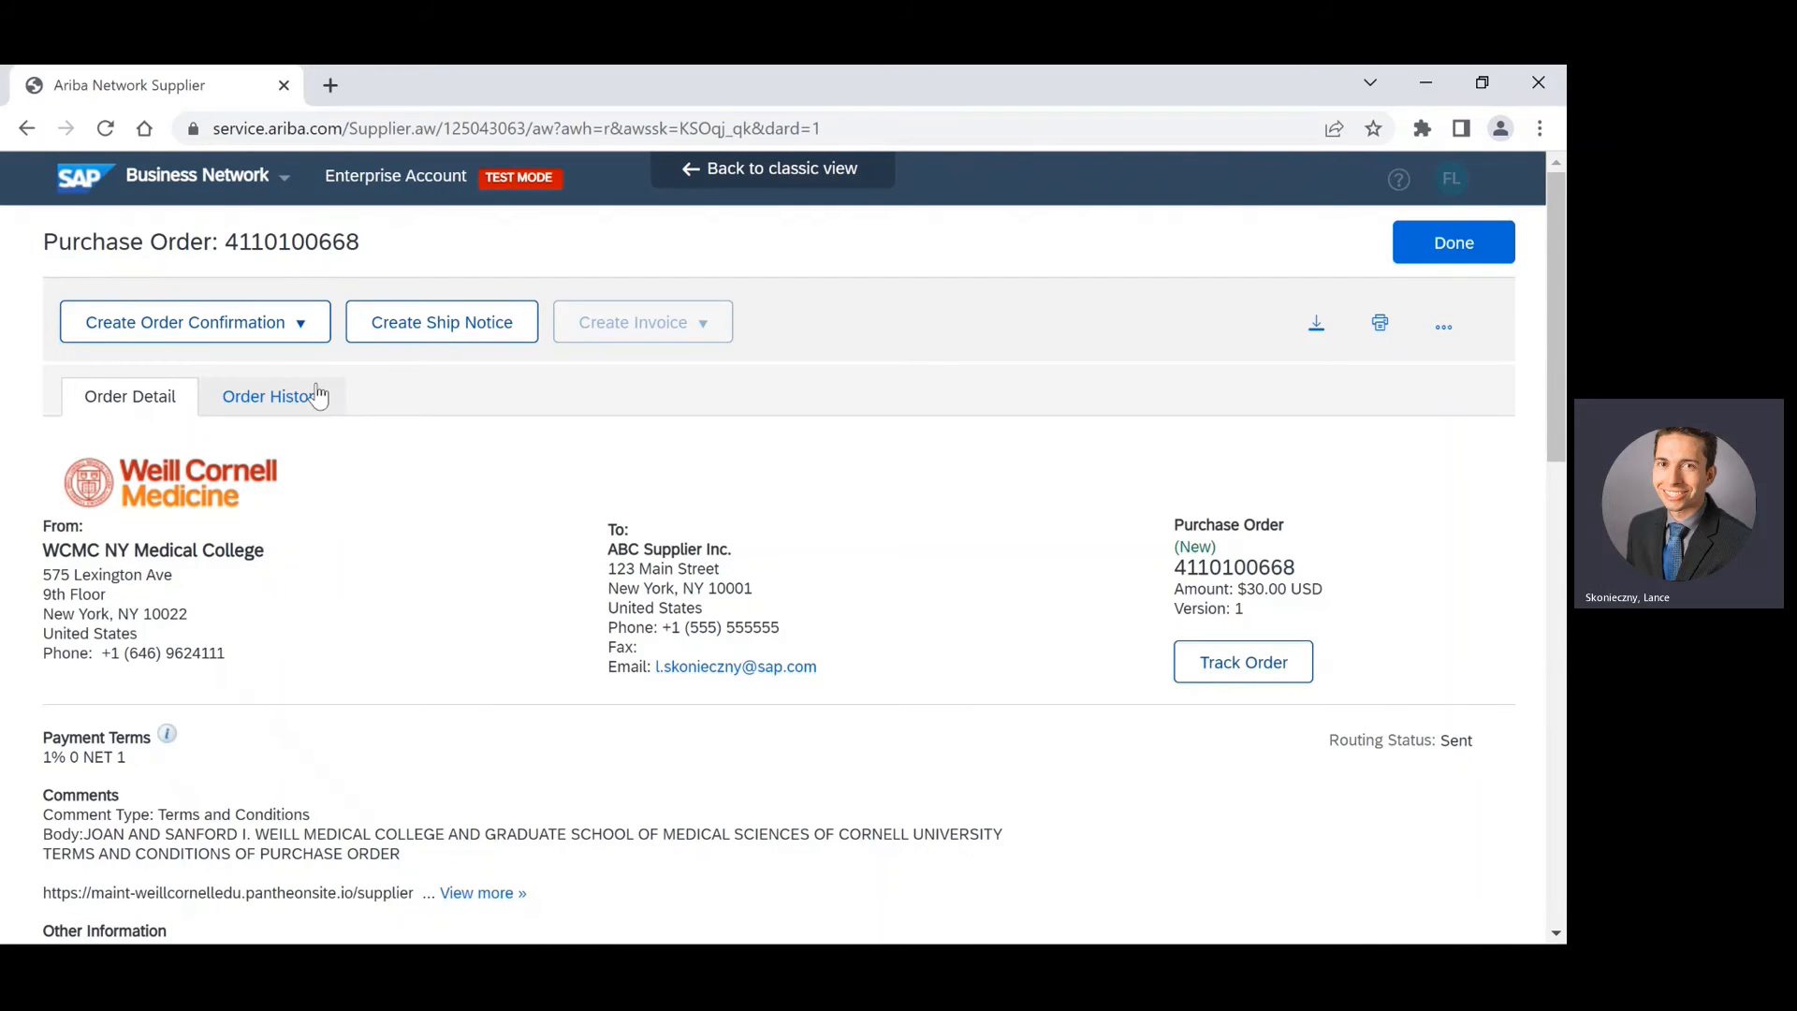
- Start rejecting the entire order, with today's date followed by "OC" as confirmation number and Incorrect Price as the rejection reason
click(297, 324)
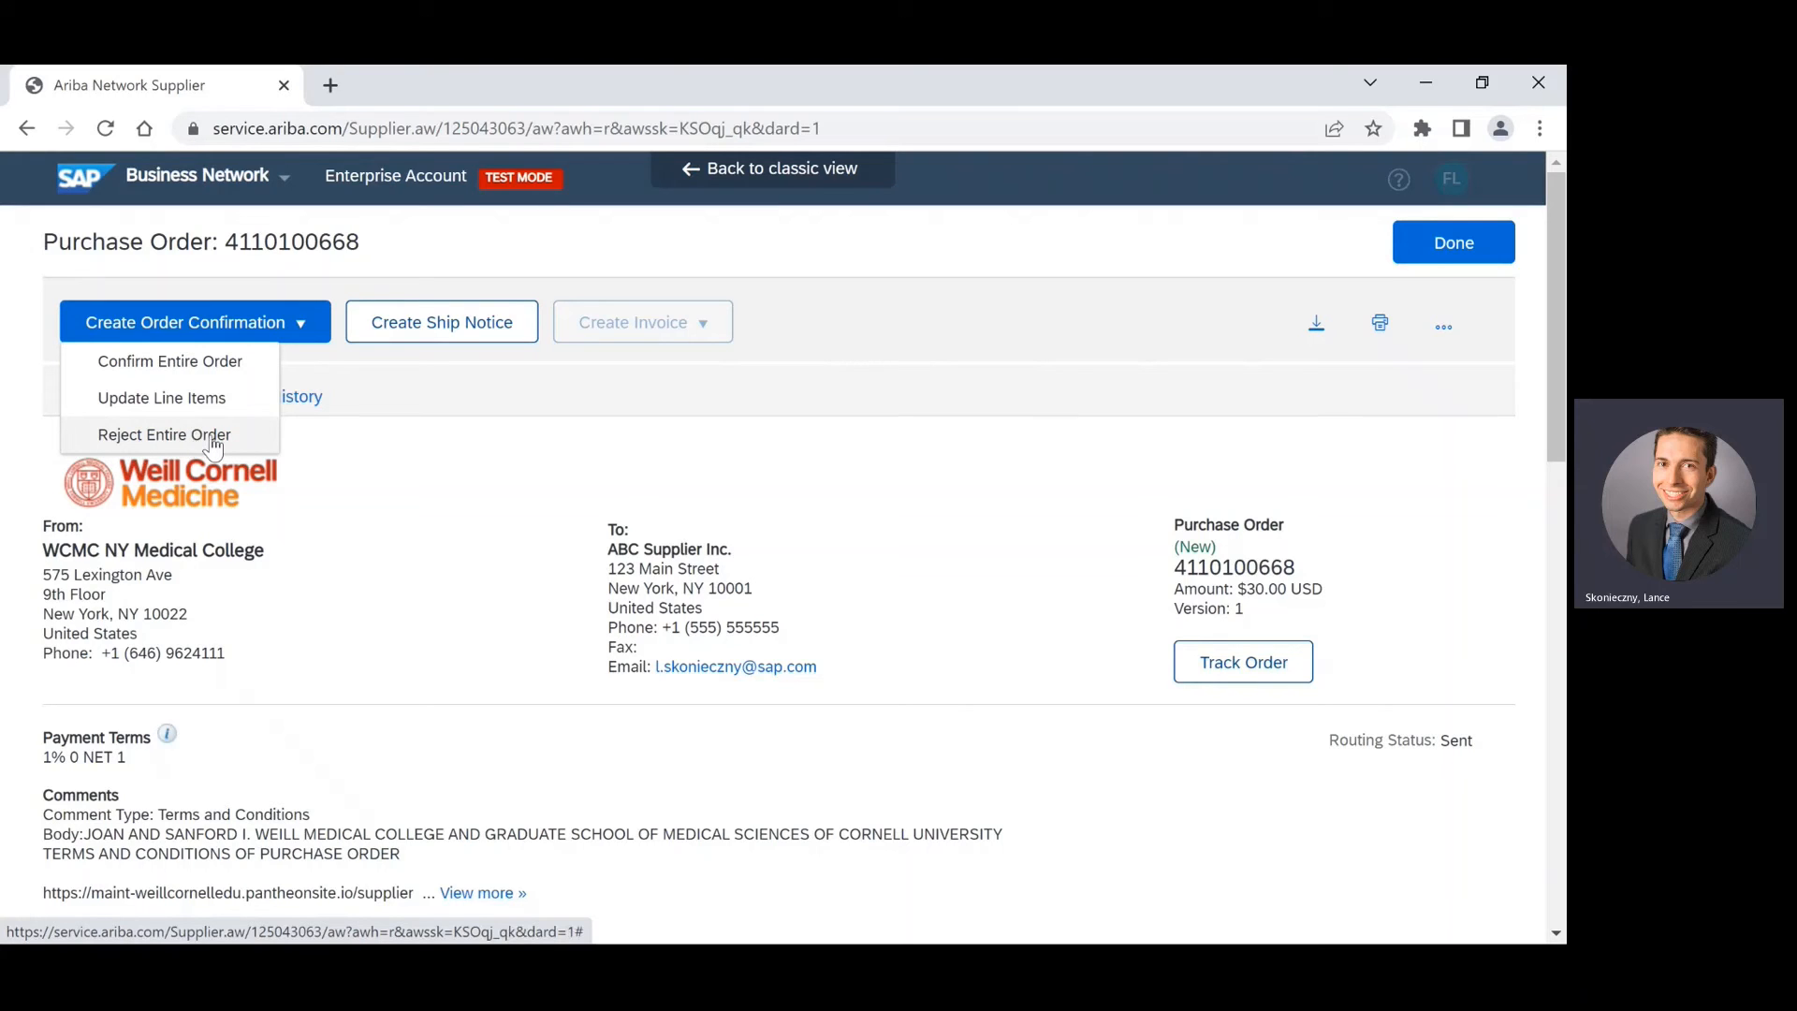
click(212, 438)
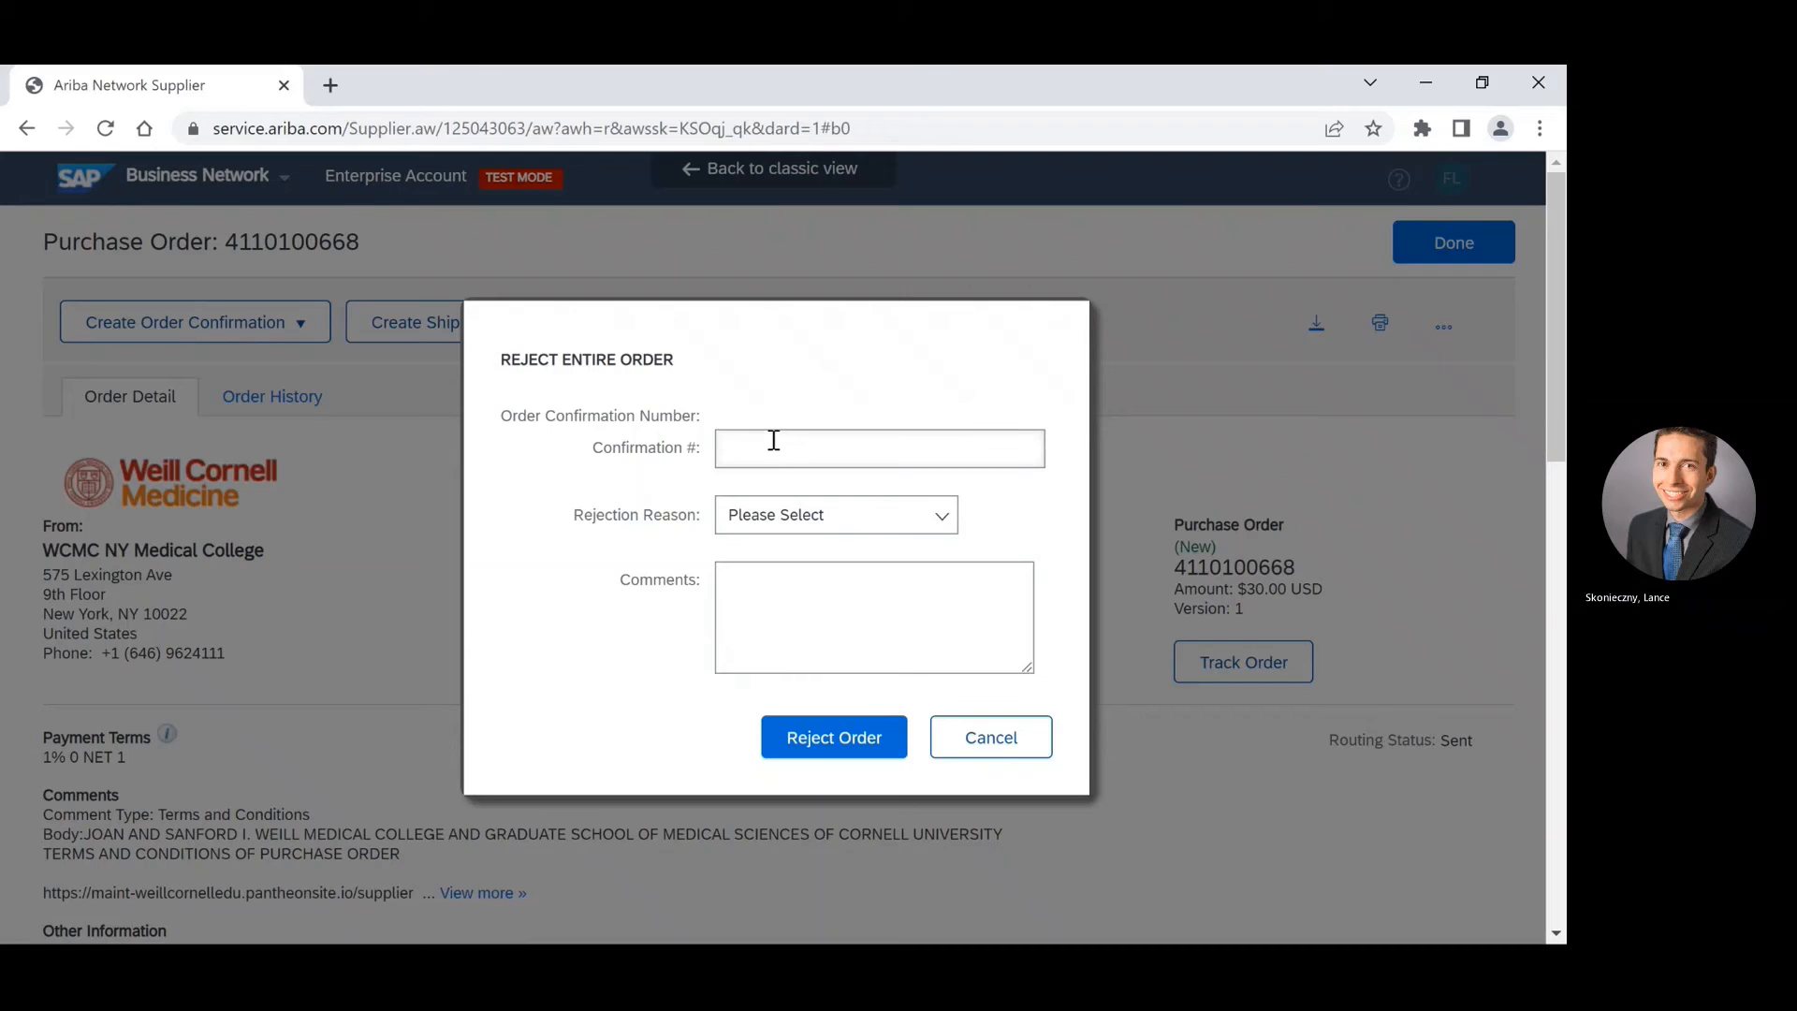
click(773, 439)
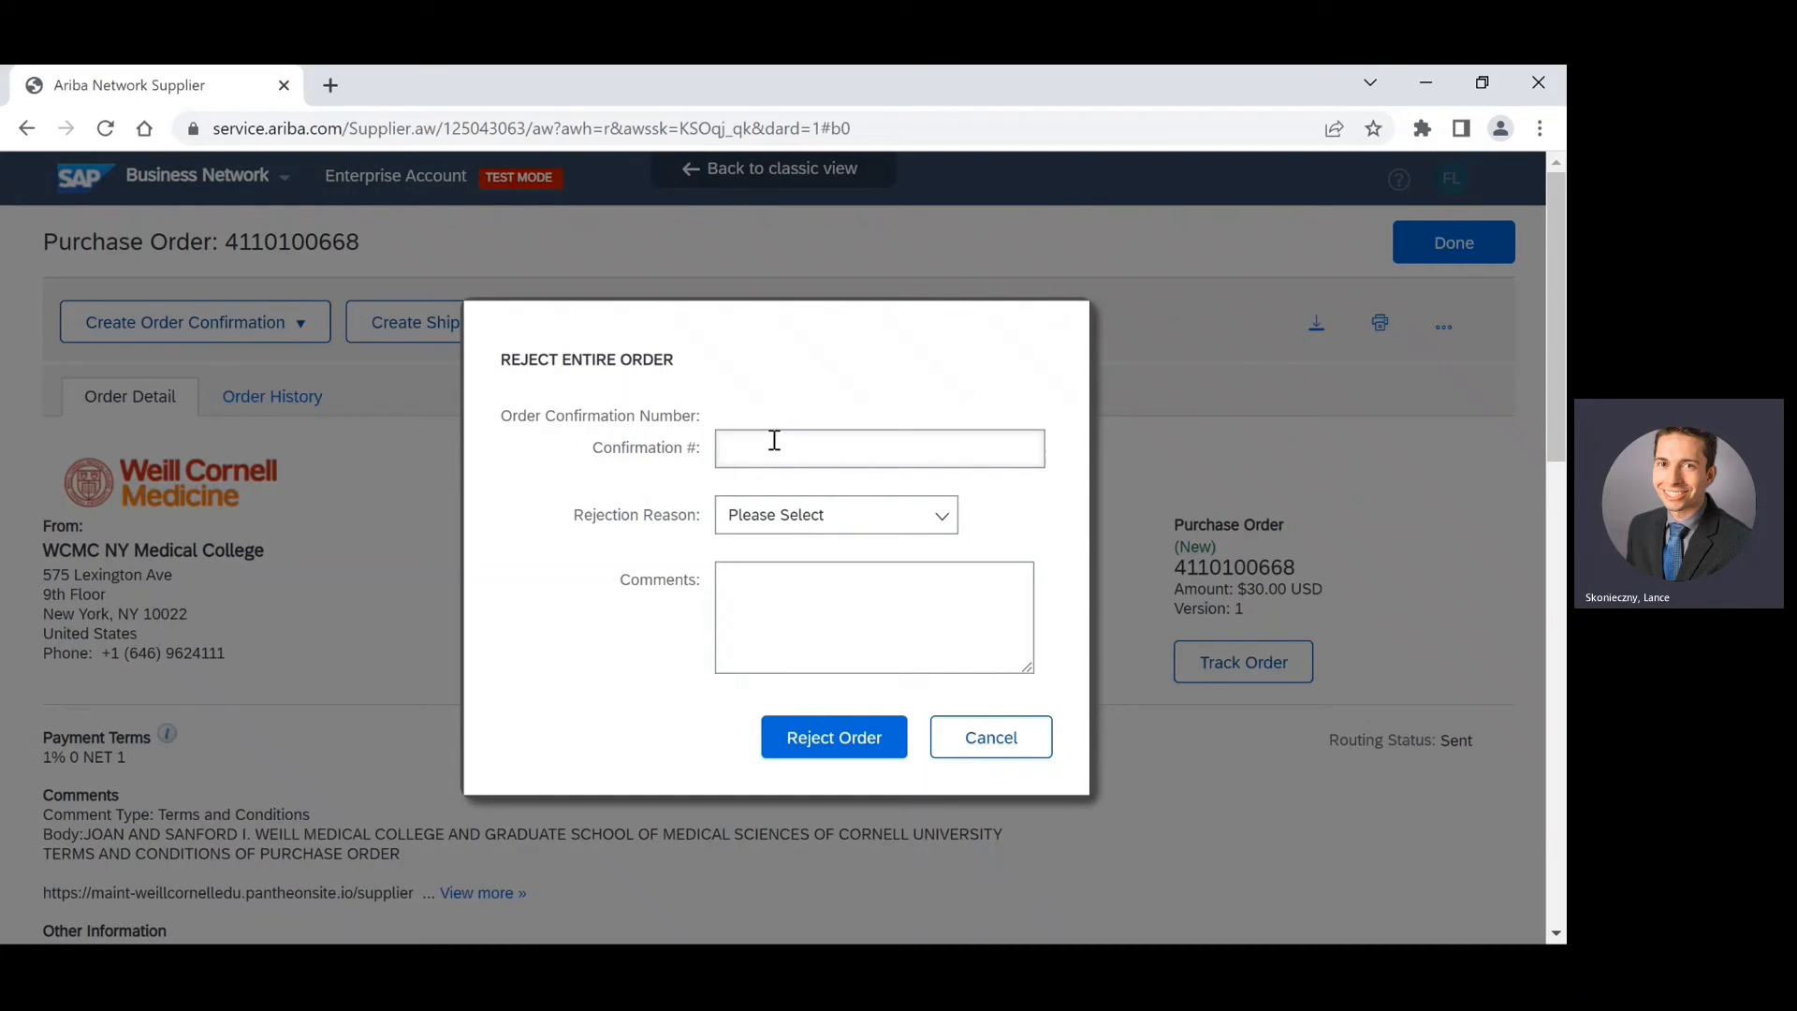
text(4/1)
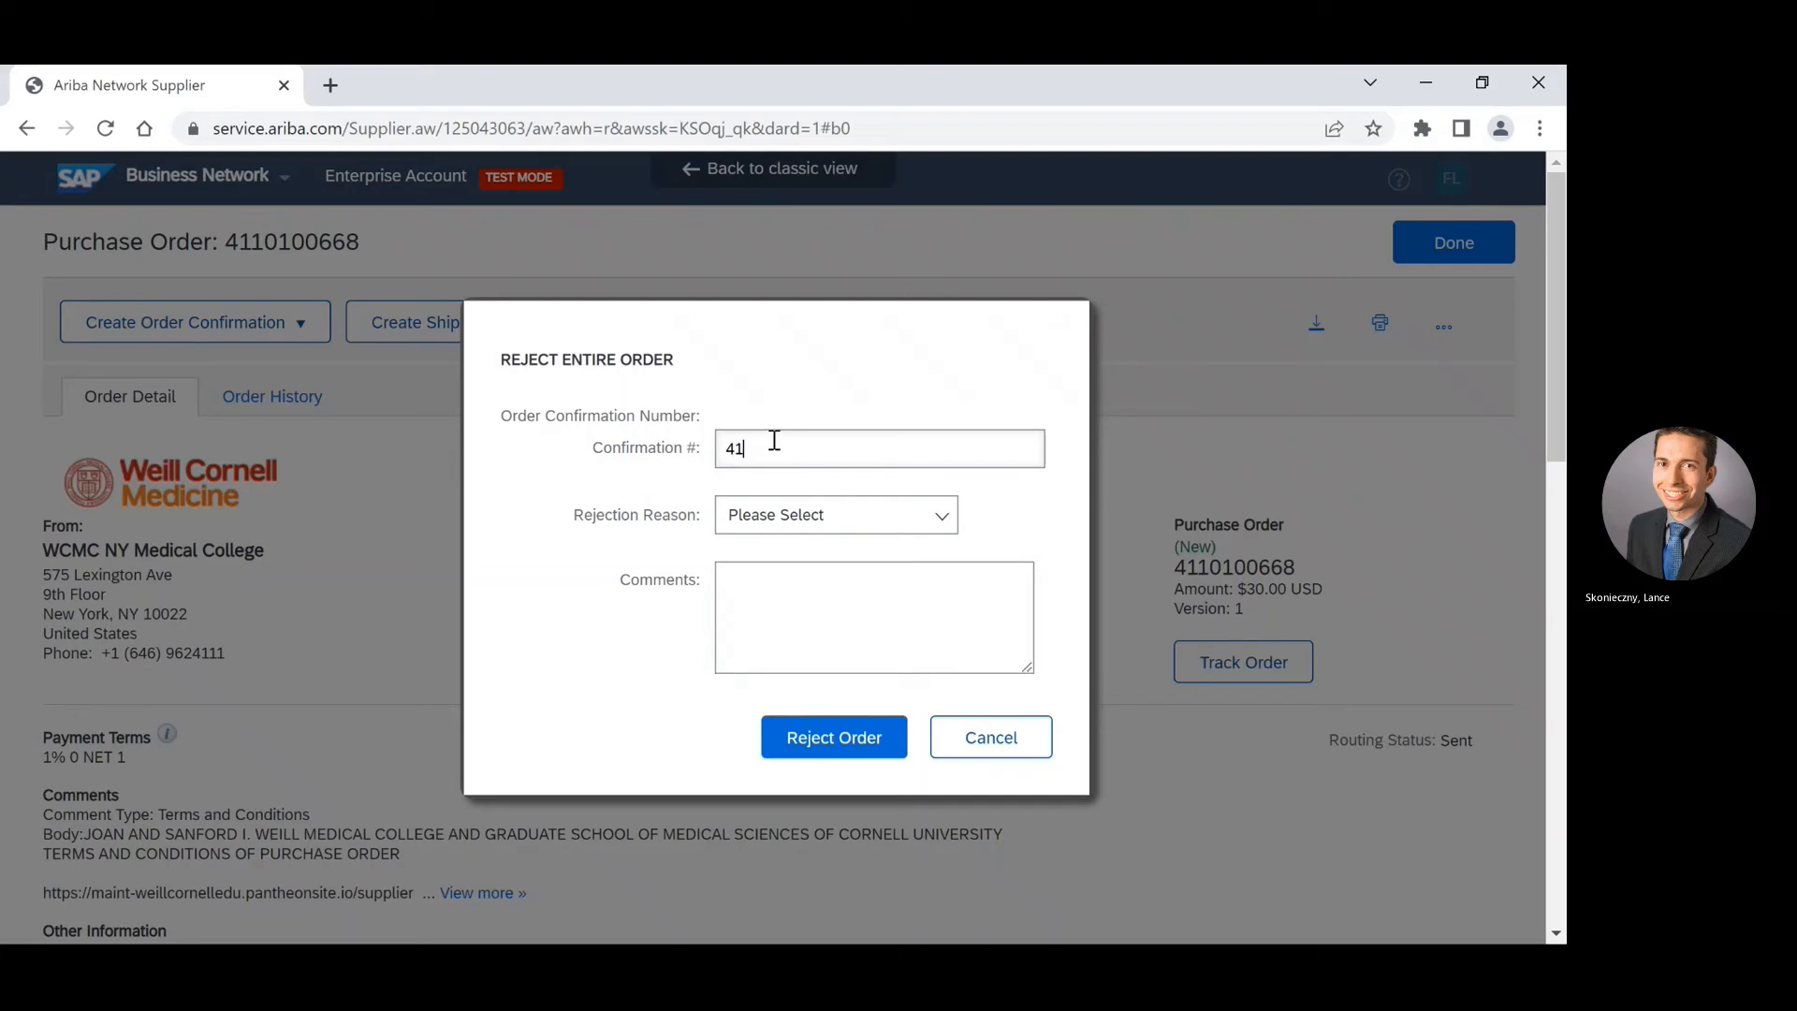
text(52022)
text(00)
click(944, 515)
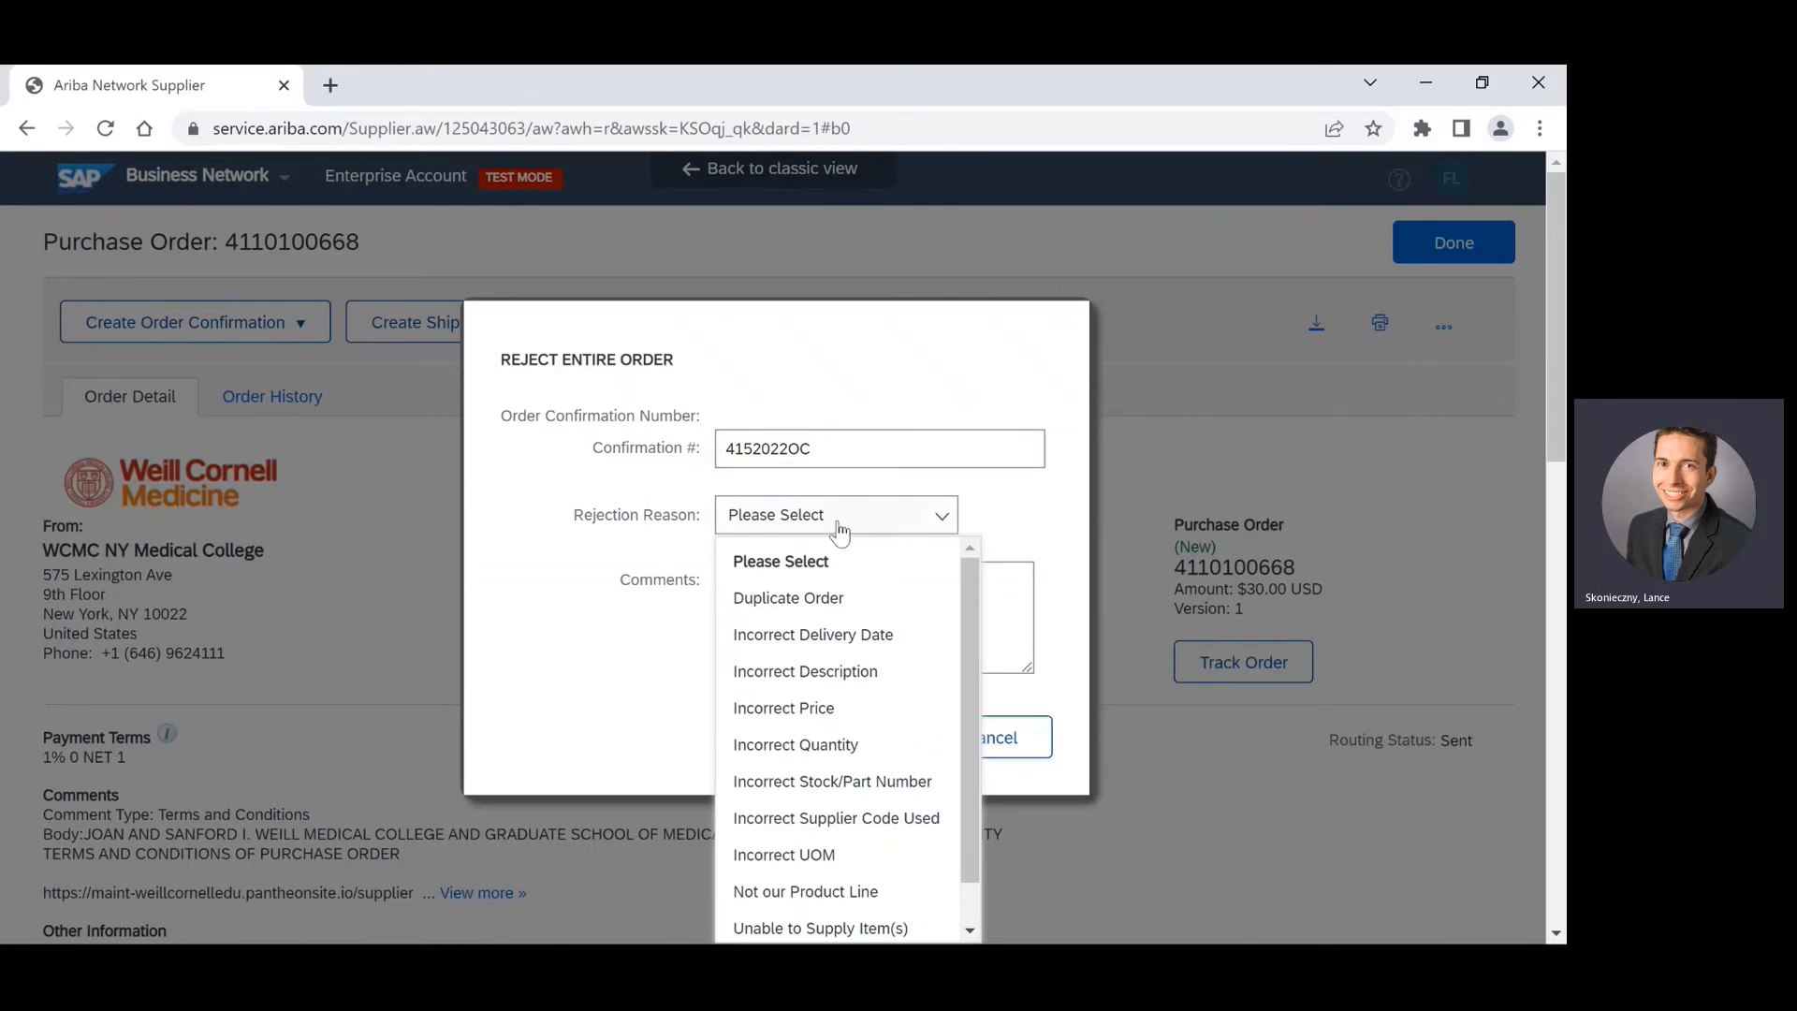
click(832, 713)
- Add the comment "Incorrect Price" to the rejection and reject the order
click(833, 627)
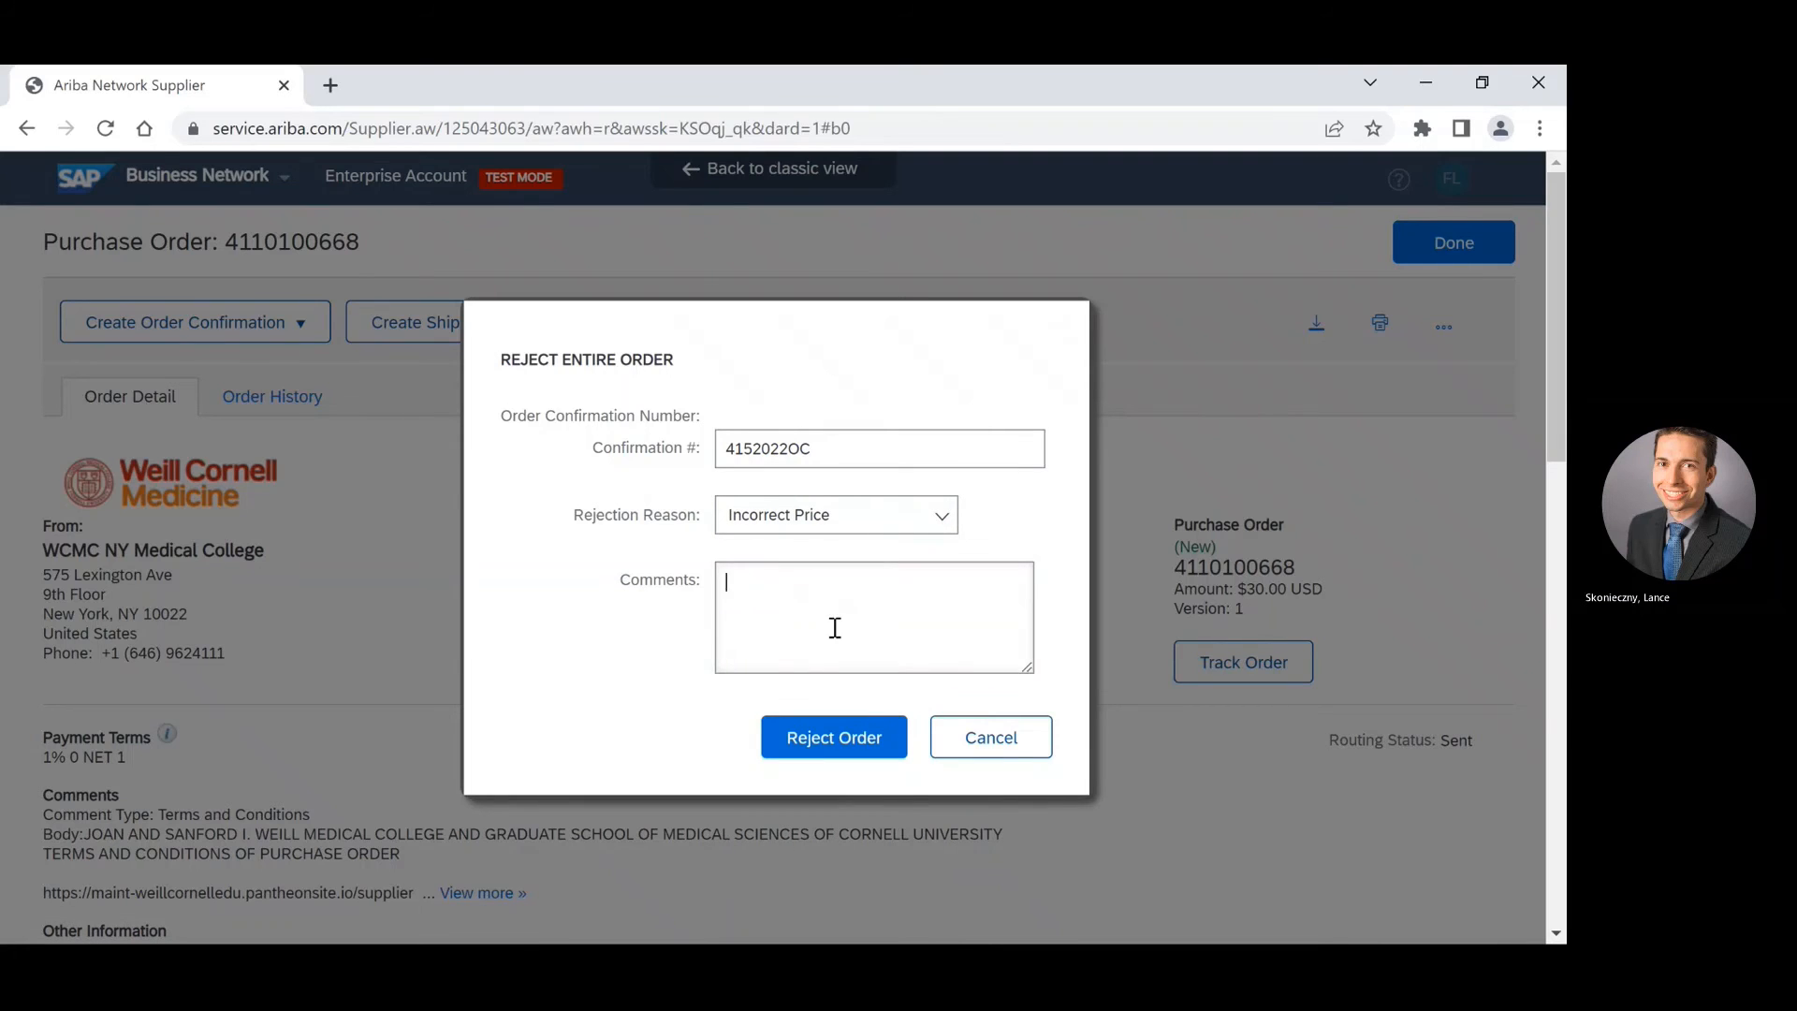
text(I)
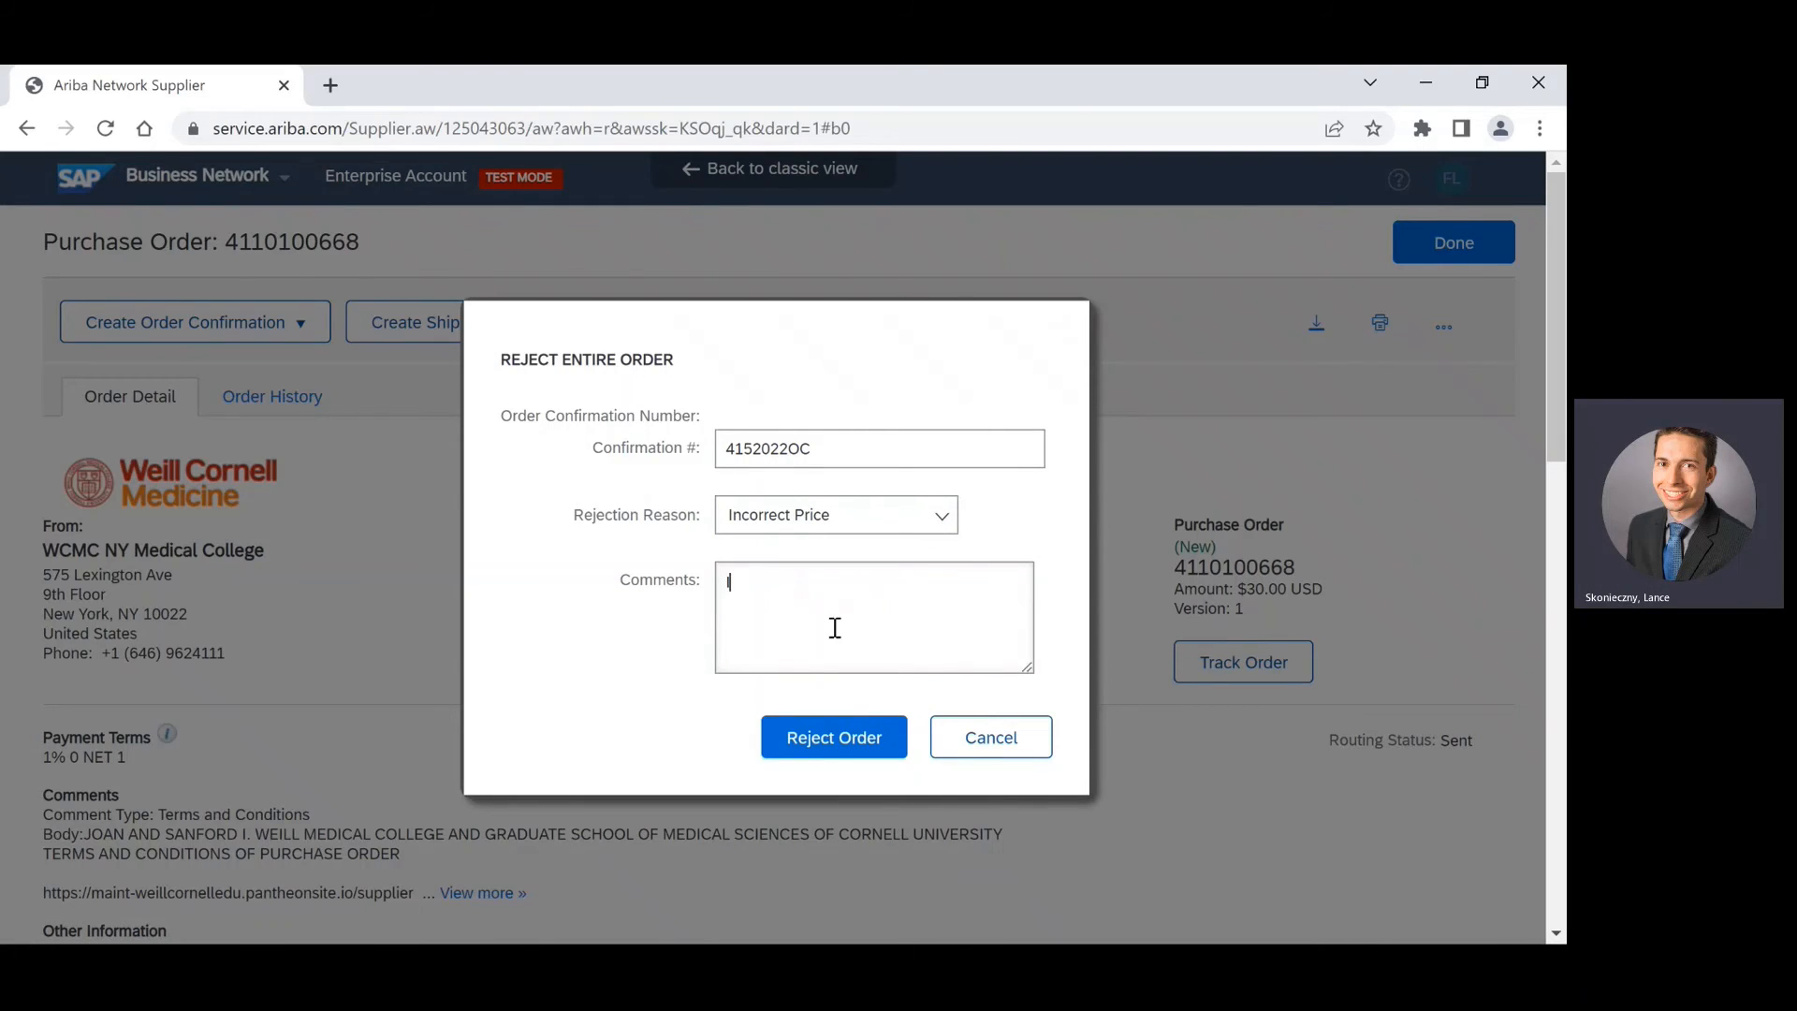
text(ncorrec)
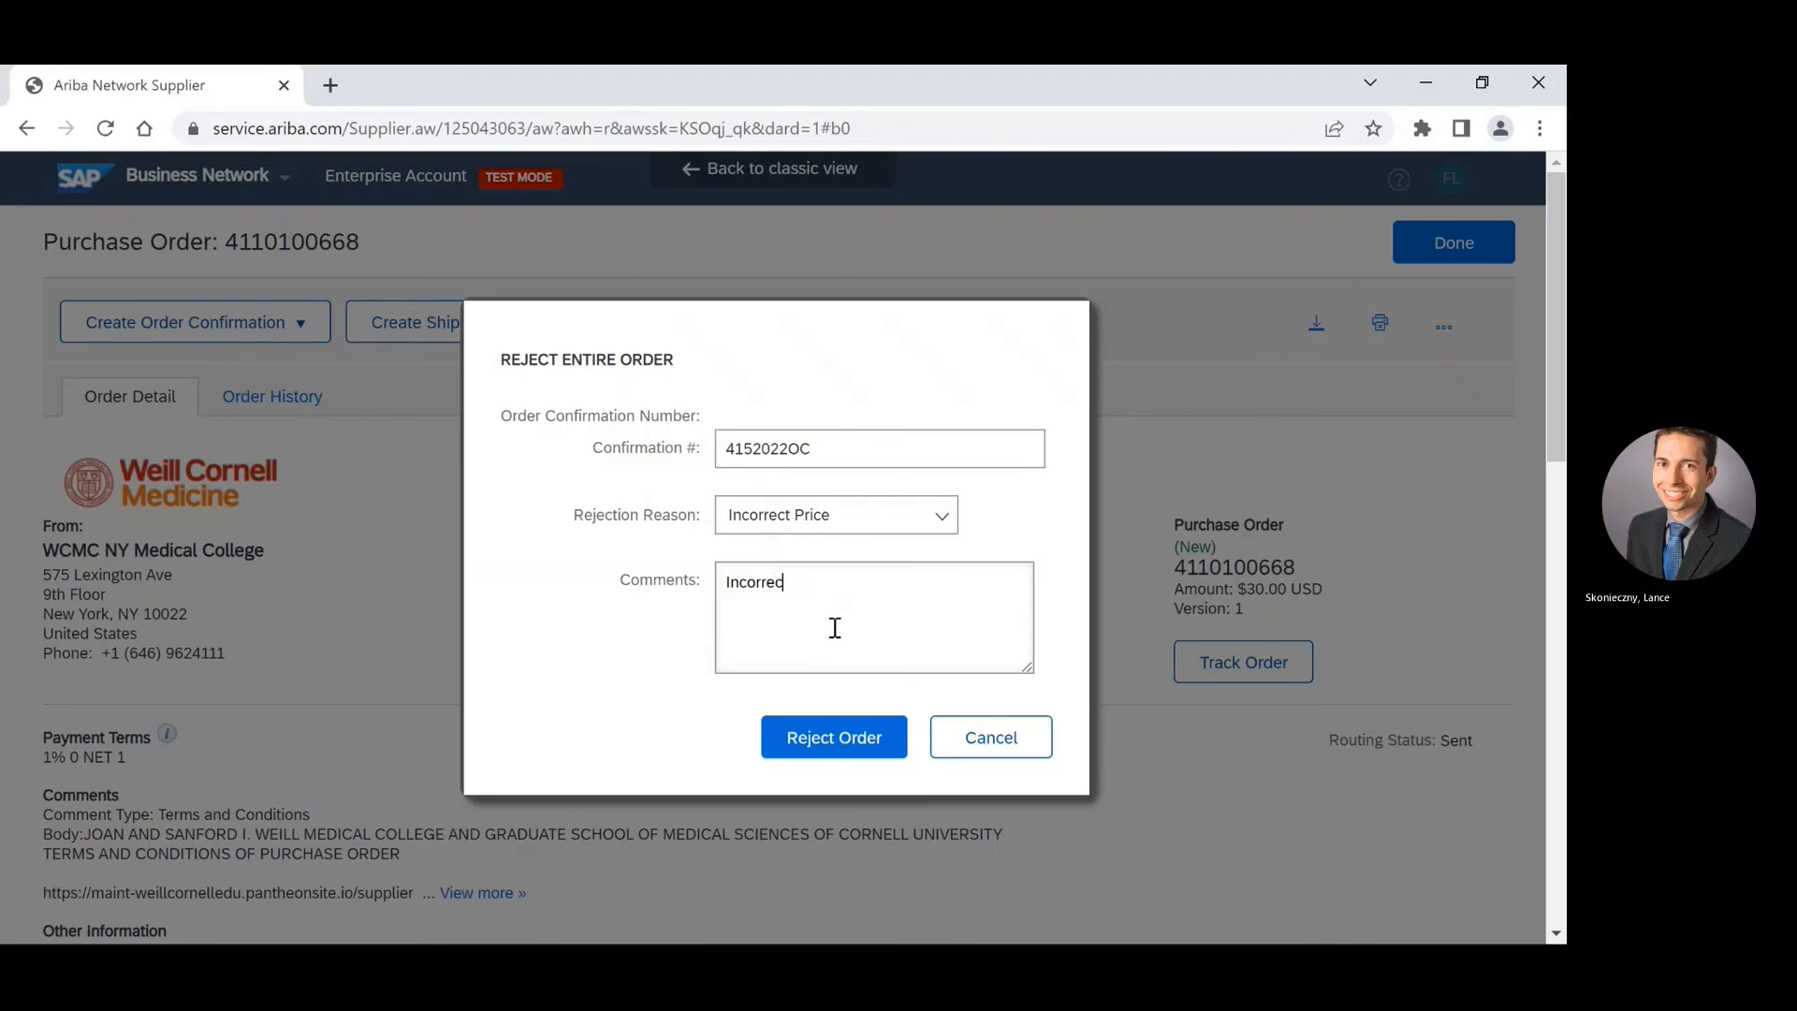
text(t Price)
click(842, 746)
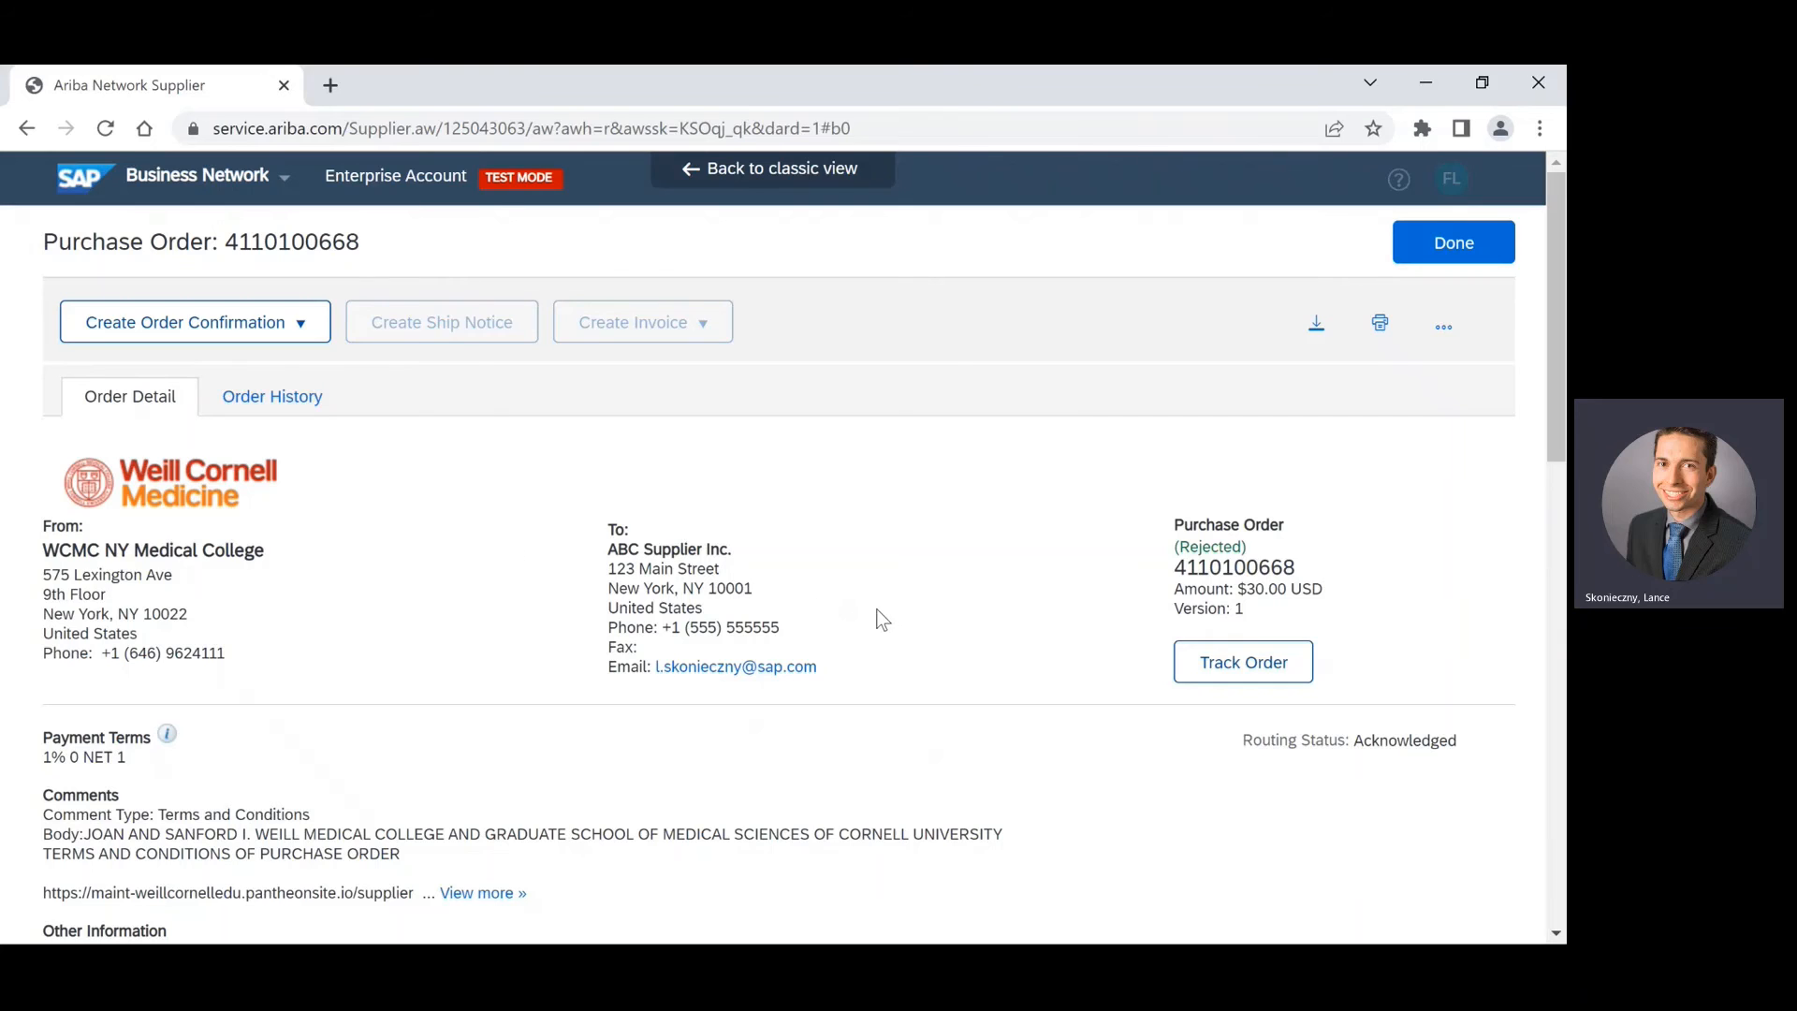
- Close the rejected purchase order and open the remaining order in the workbench's New orders list
scroll(880, 617, down, 1)
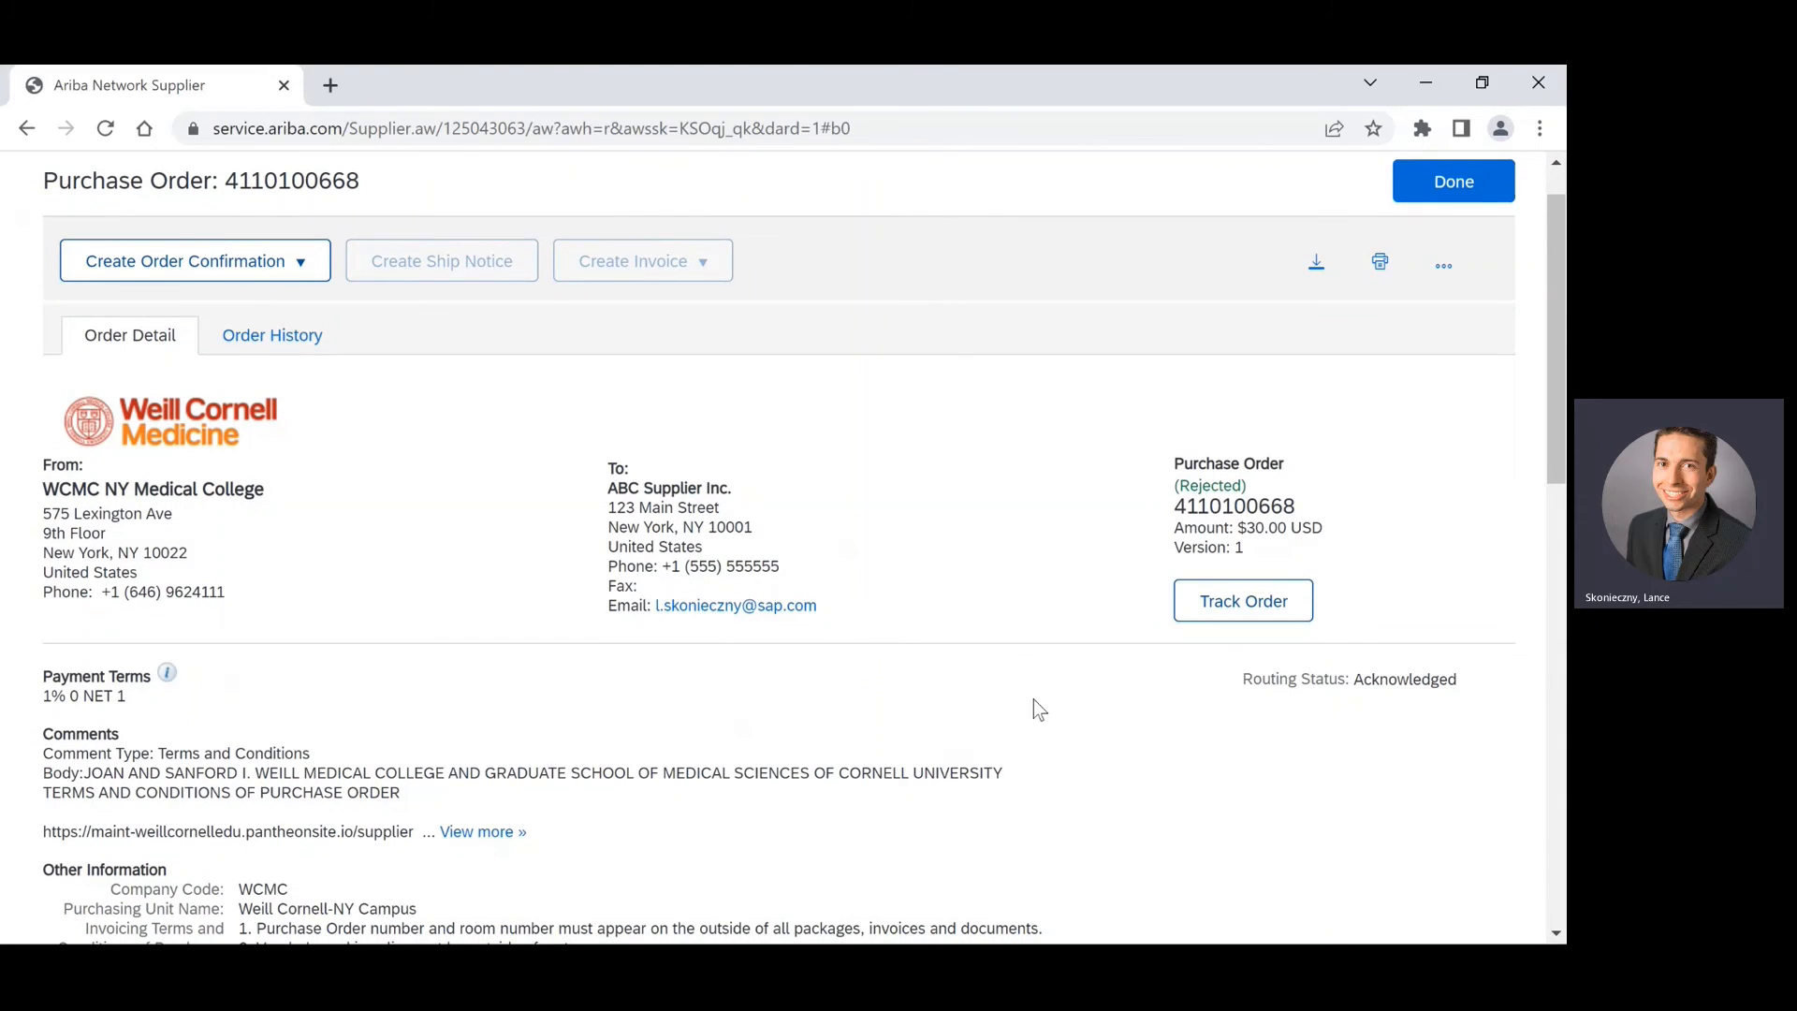
scroll(1033, 699, up, 1)
click(1432, 250)
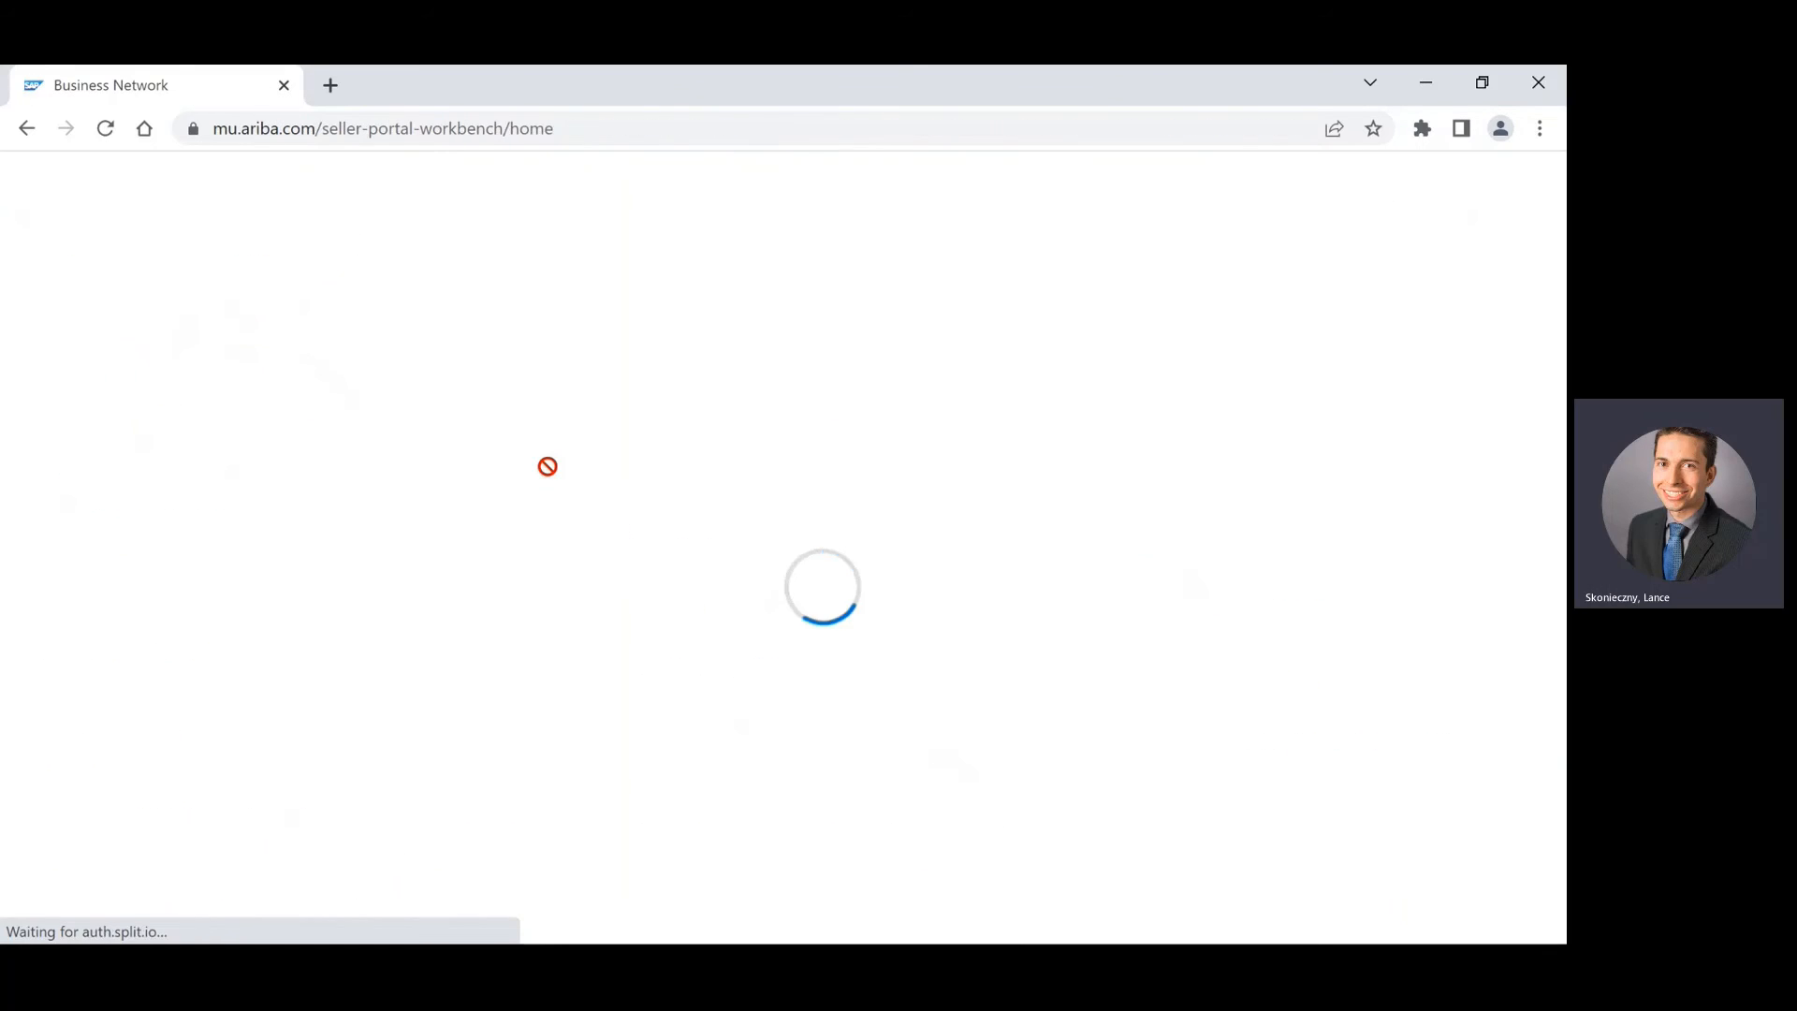
scroll(469, 634, down, 3)
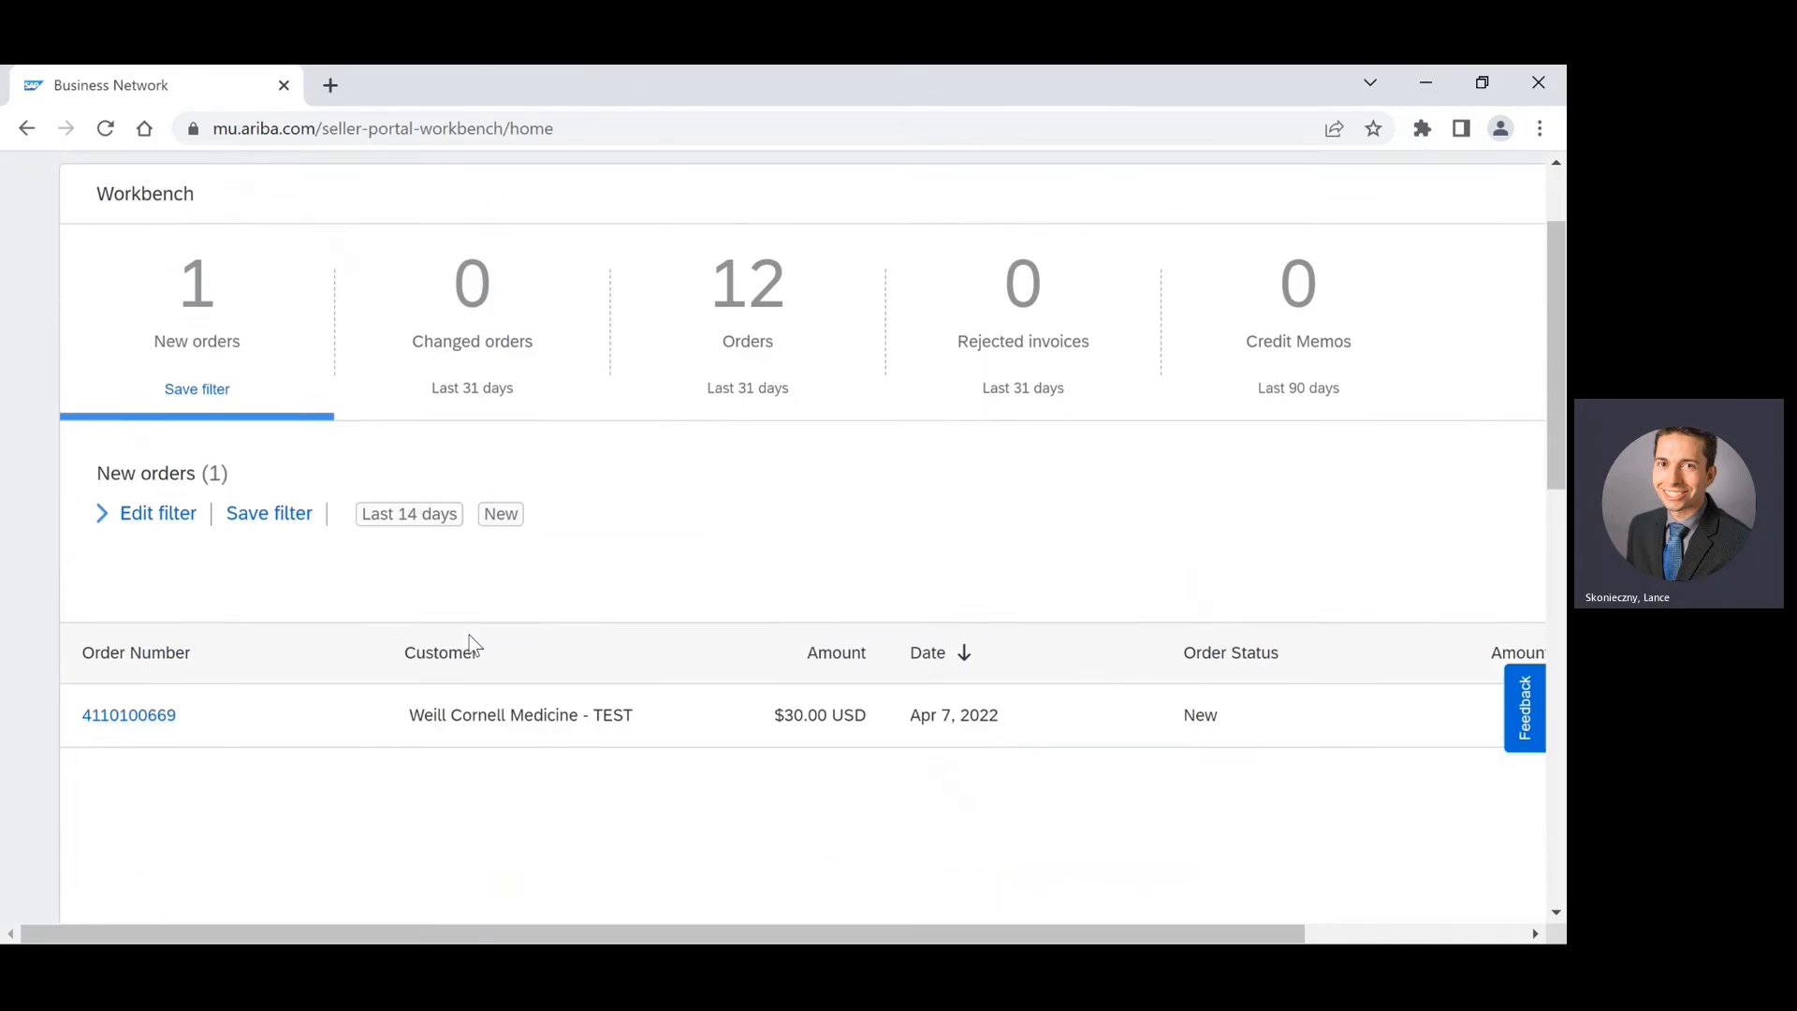
scroll(468, 634, up, 2)
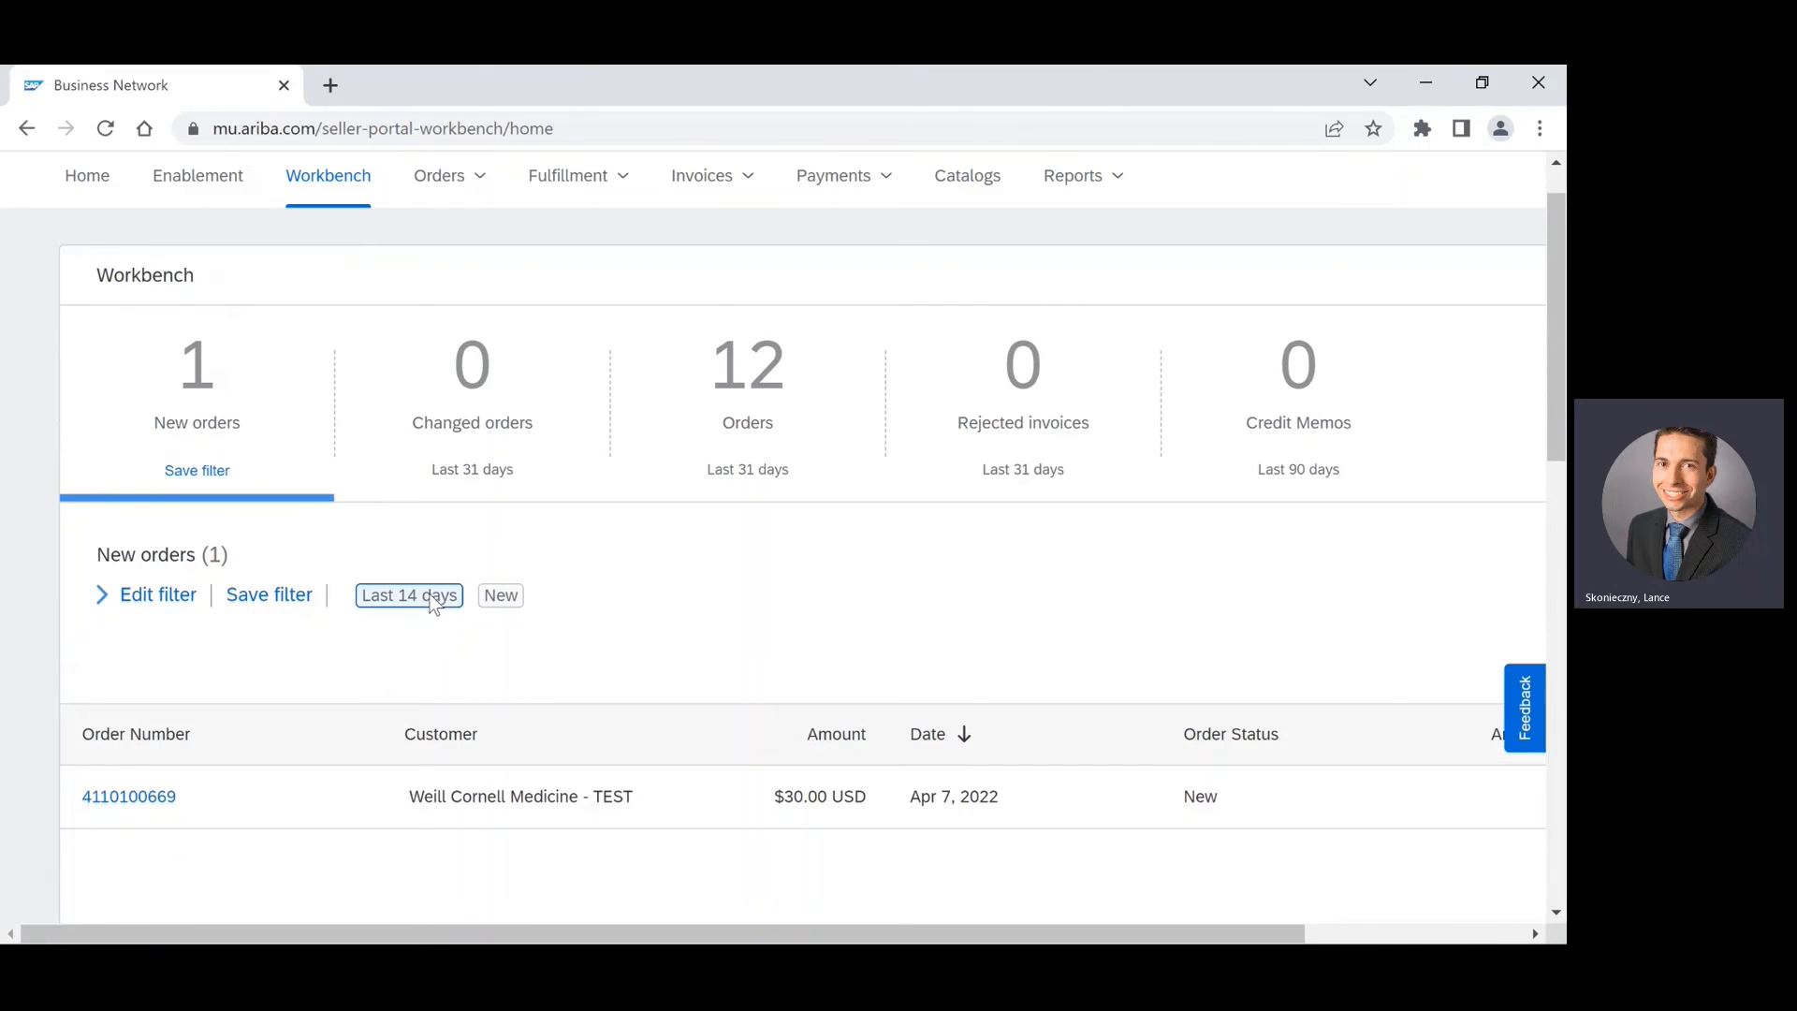
scroll(410, 702, up, 1)
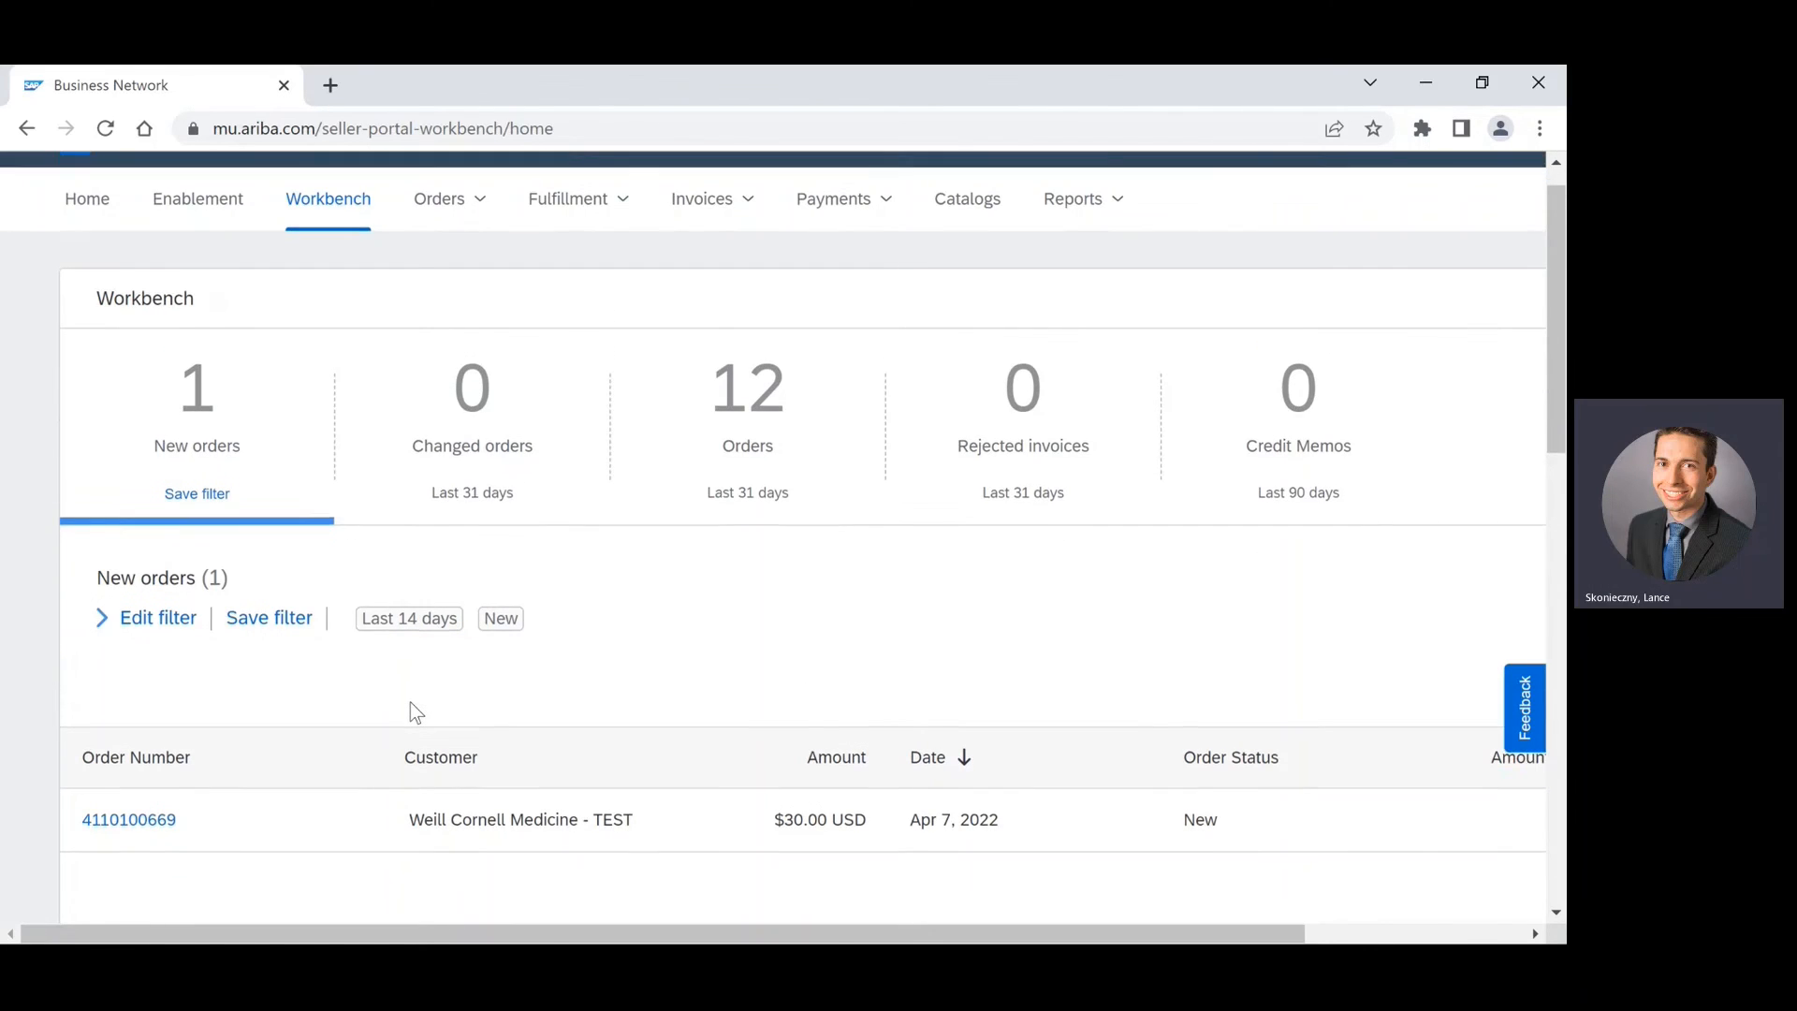
scroll(410, 711, down, 1)
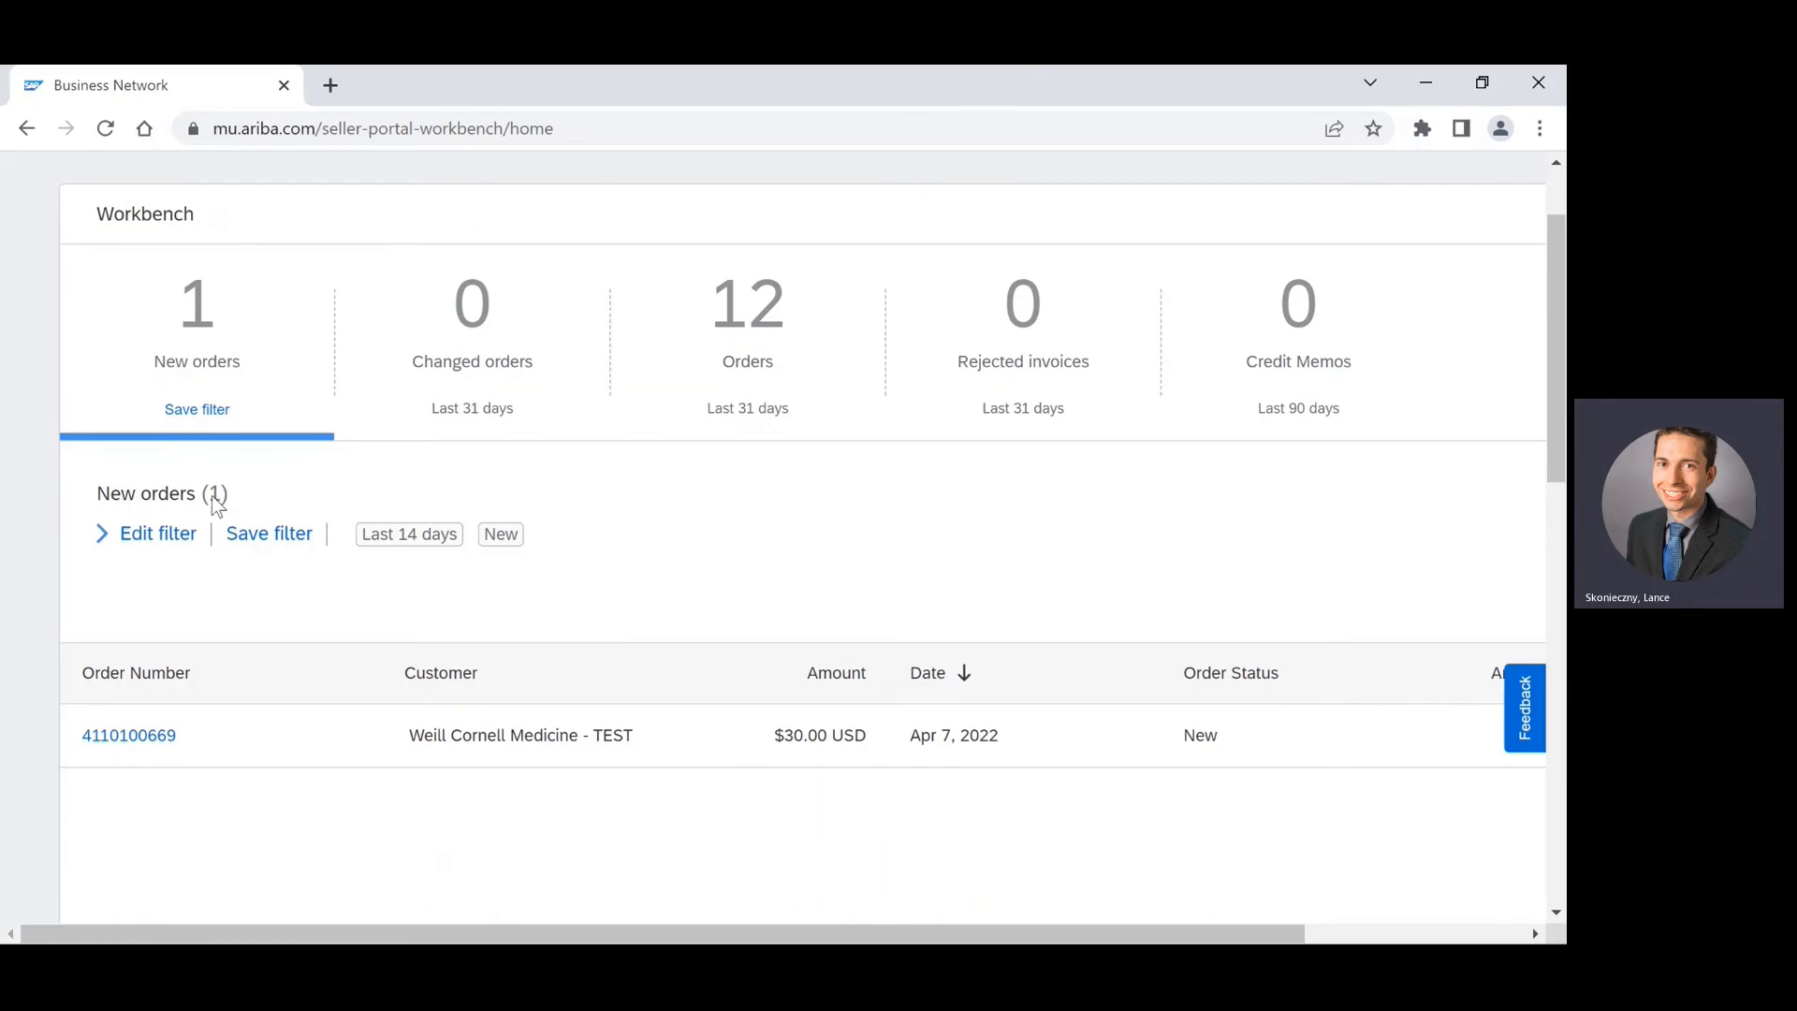
click(127, 744)
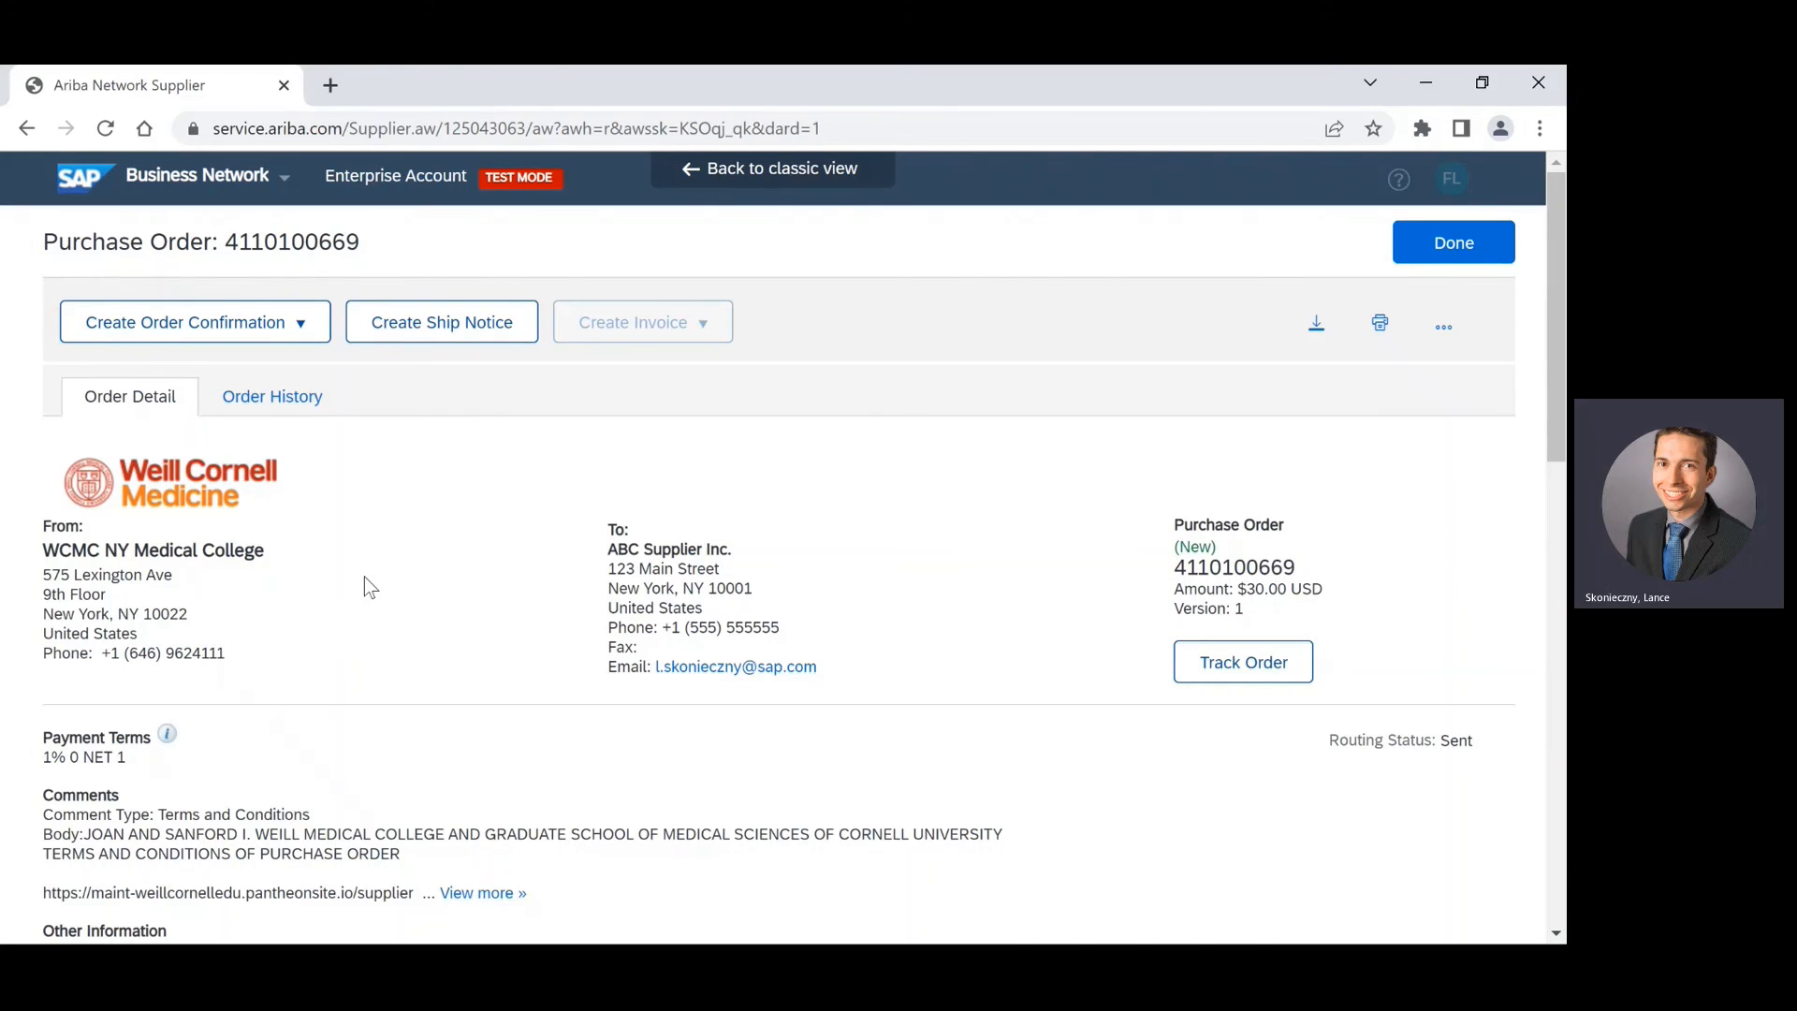
- Start confirming the entire order and set the confirmation number to the copied purchase order number followed by "OC"
click(295, 330)
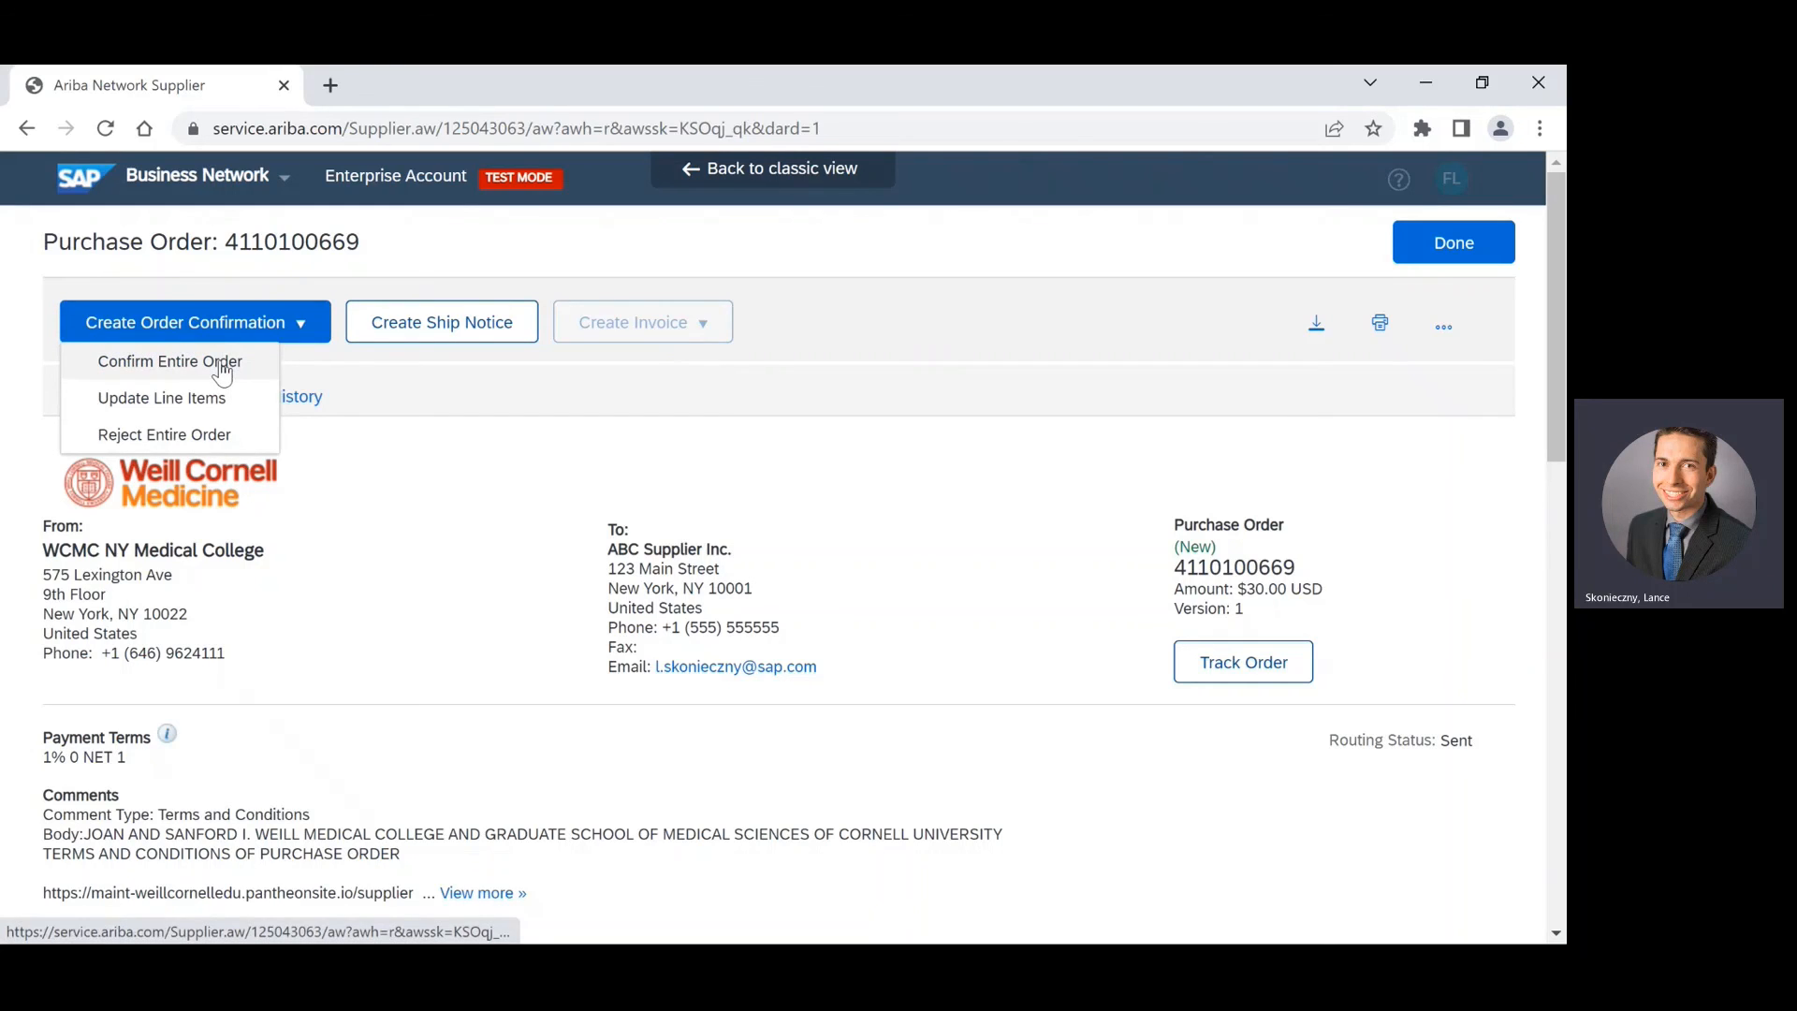
click(222, 372)
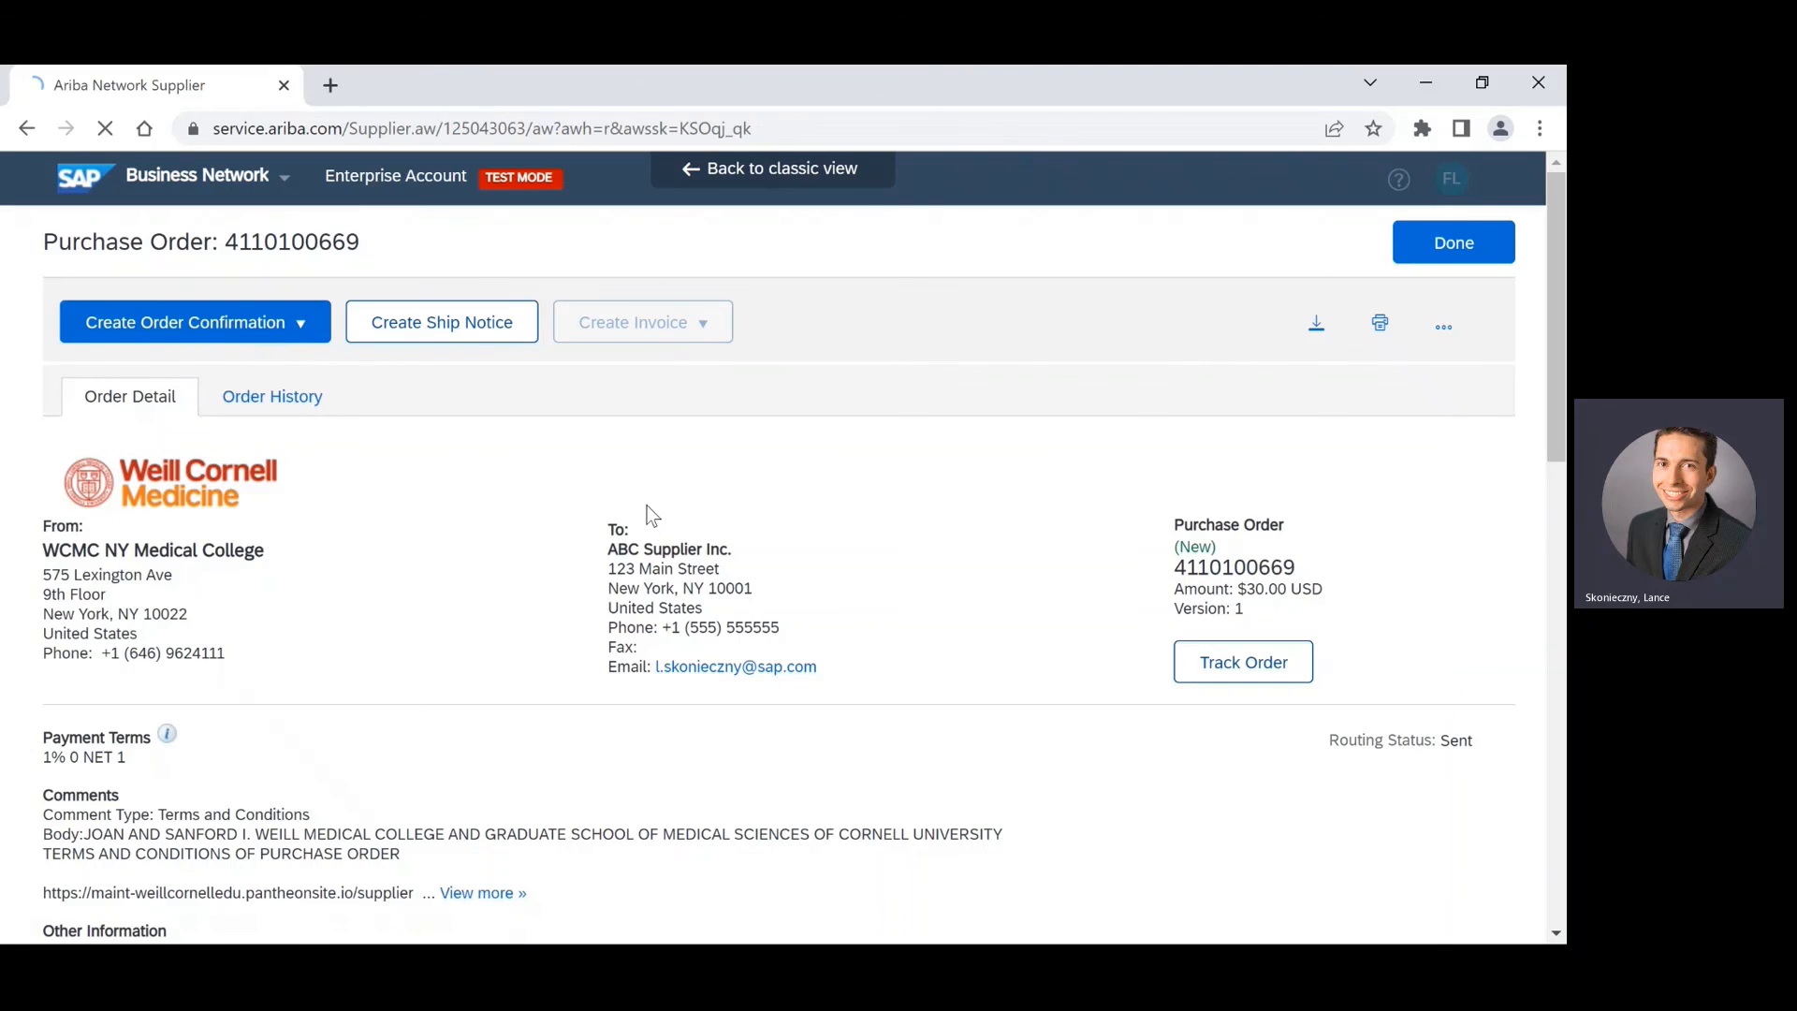
double_click(561, 468)
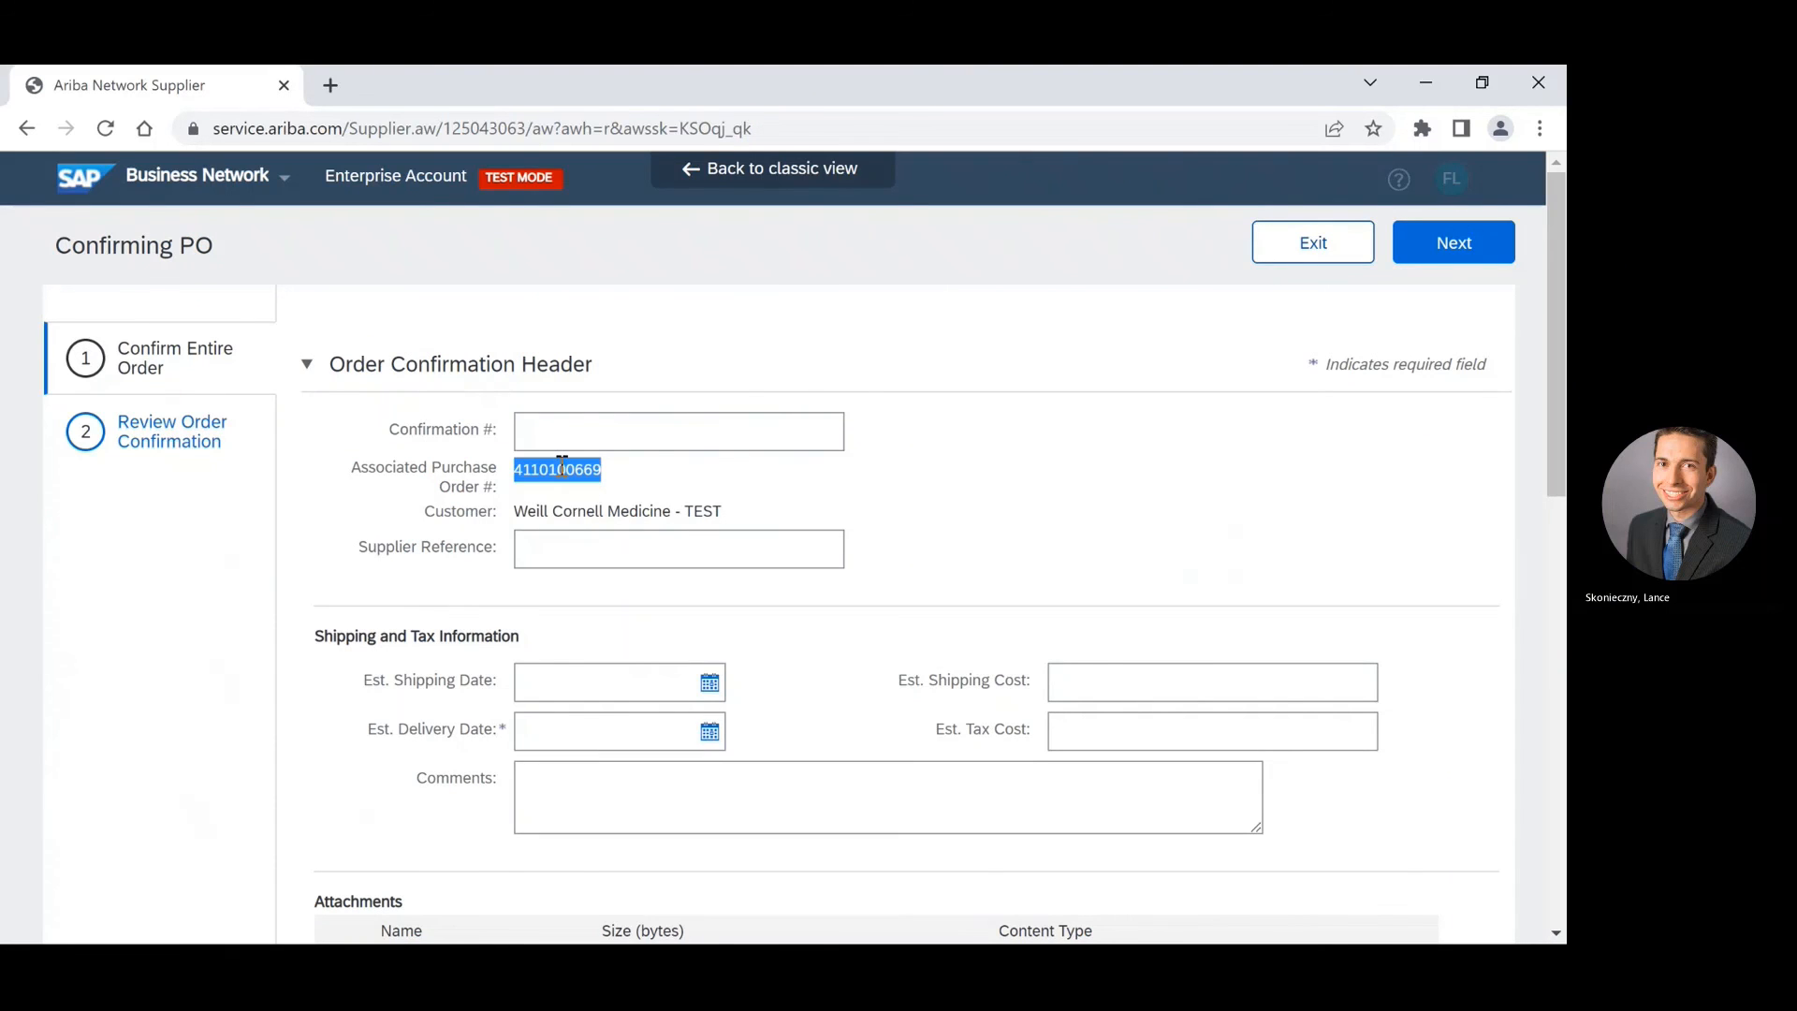
key(ctrl+c)
click(548, 423)
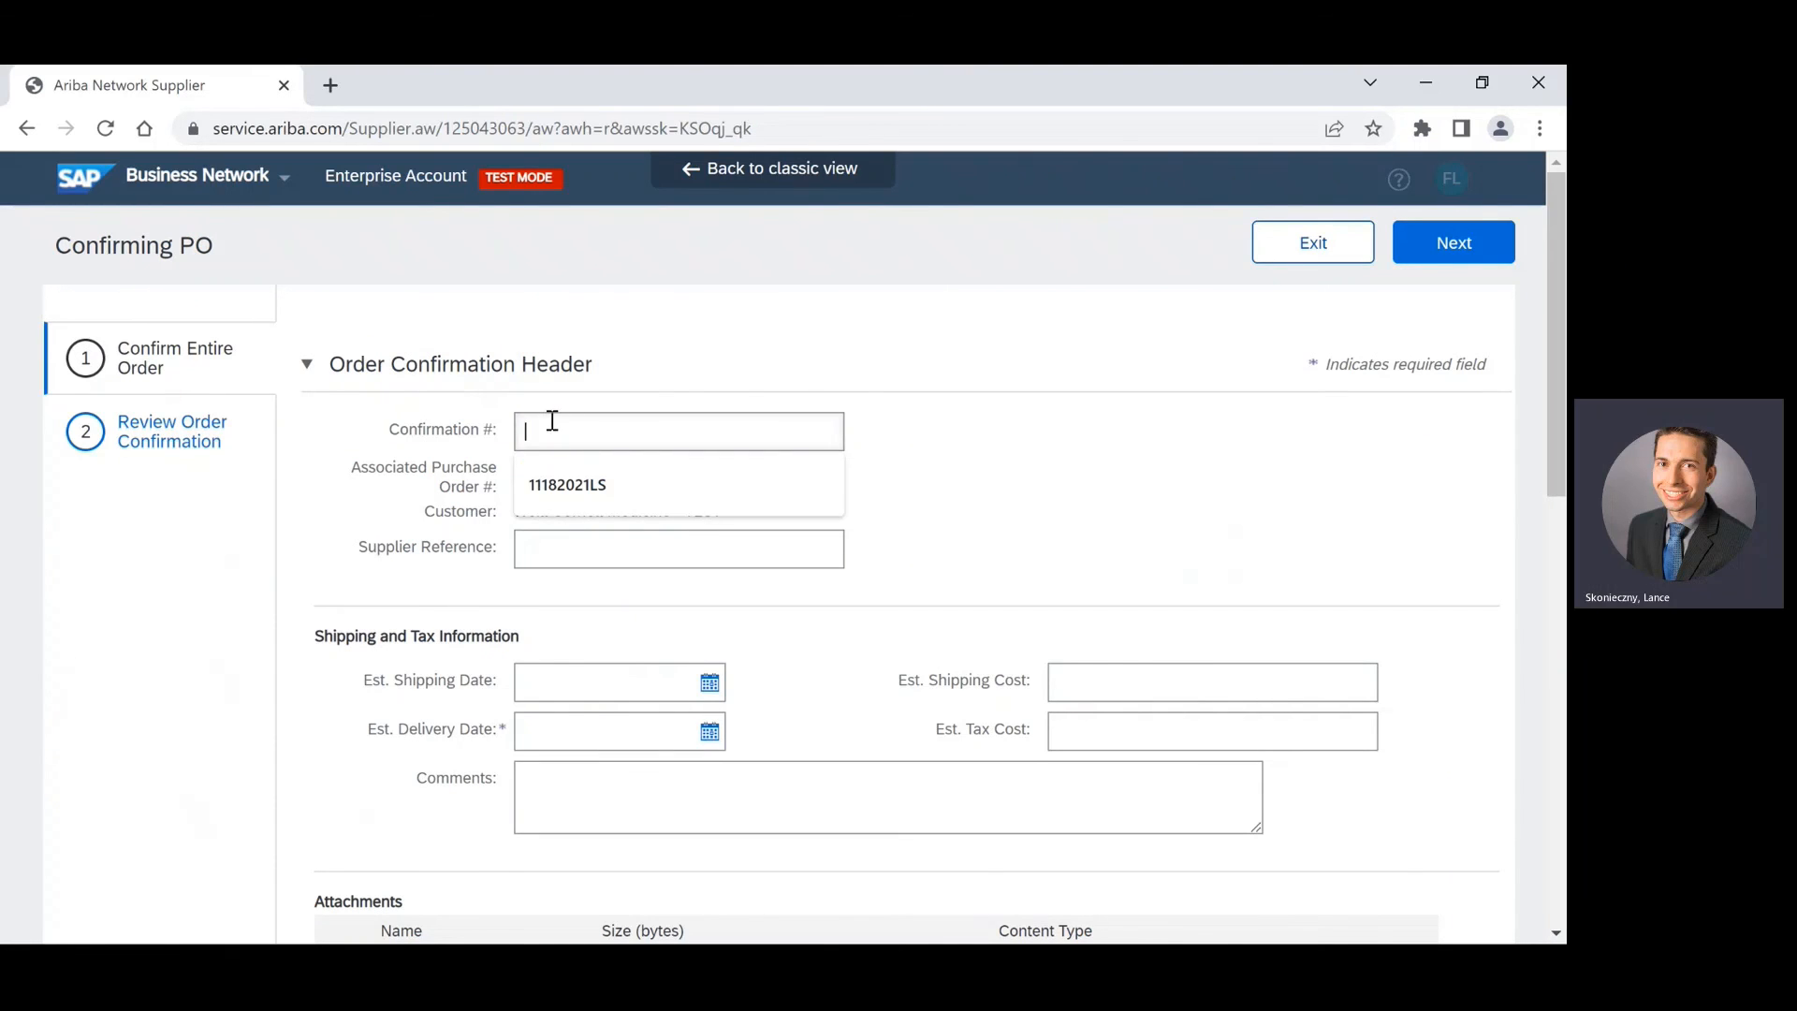
key(ctrl+v)
text(OC)
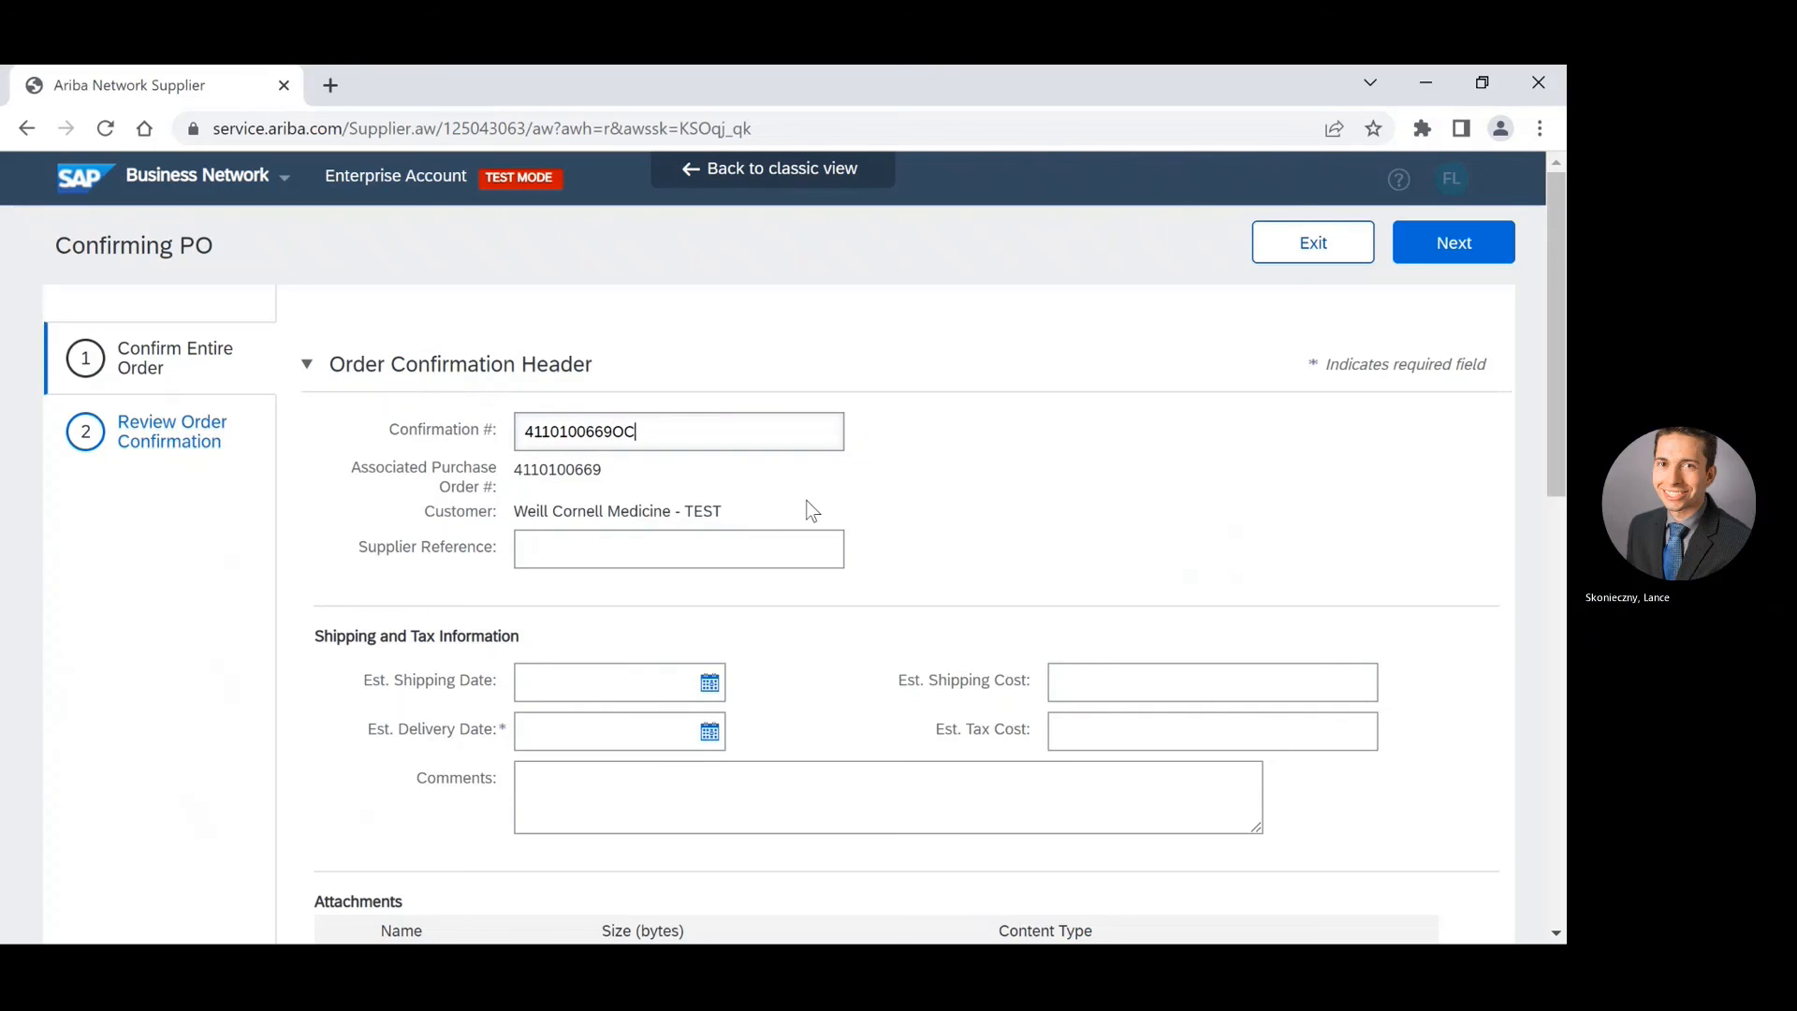
- Set the estimated delivery date in the confirmation header to 15 Apr 2022
scroll(805, 515, down, 1)
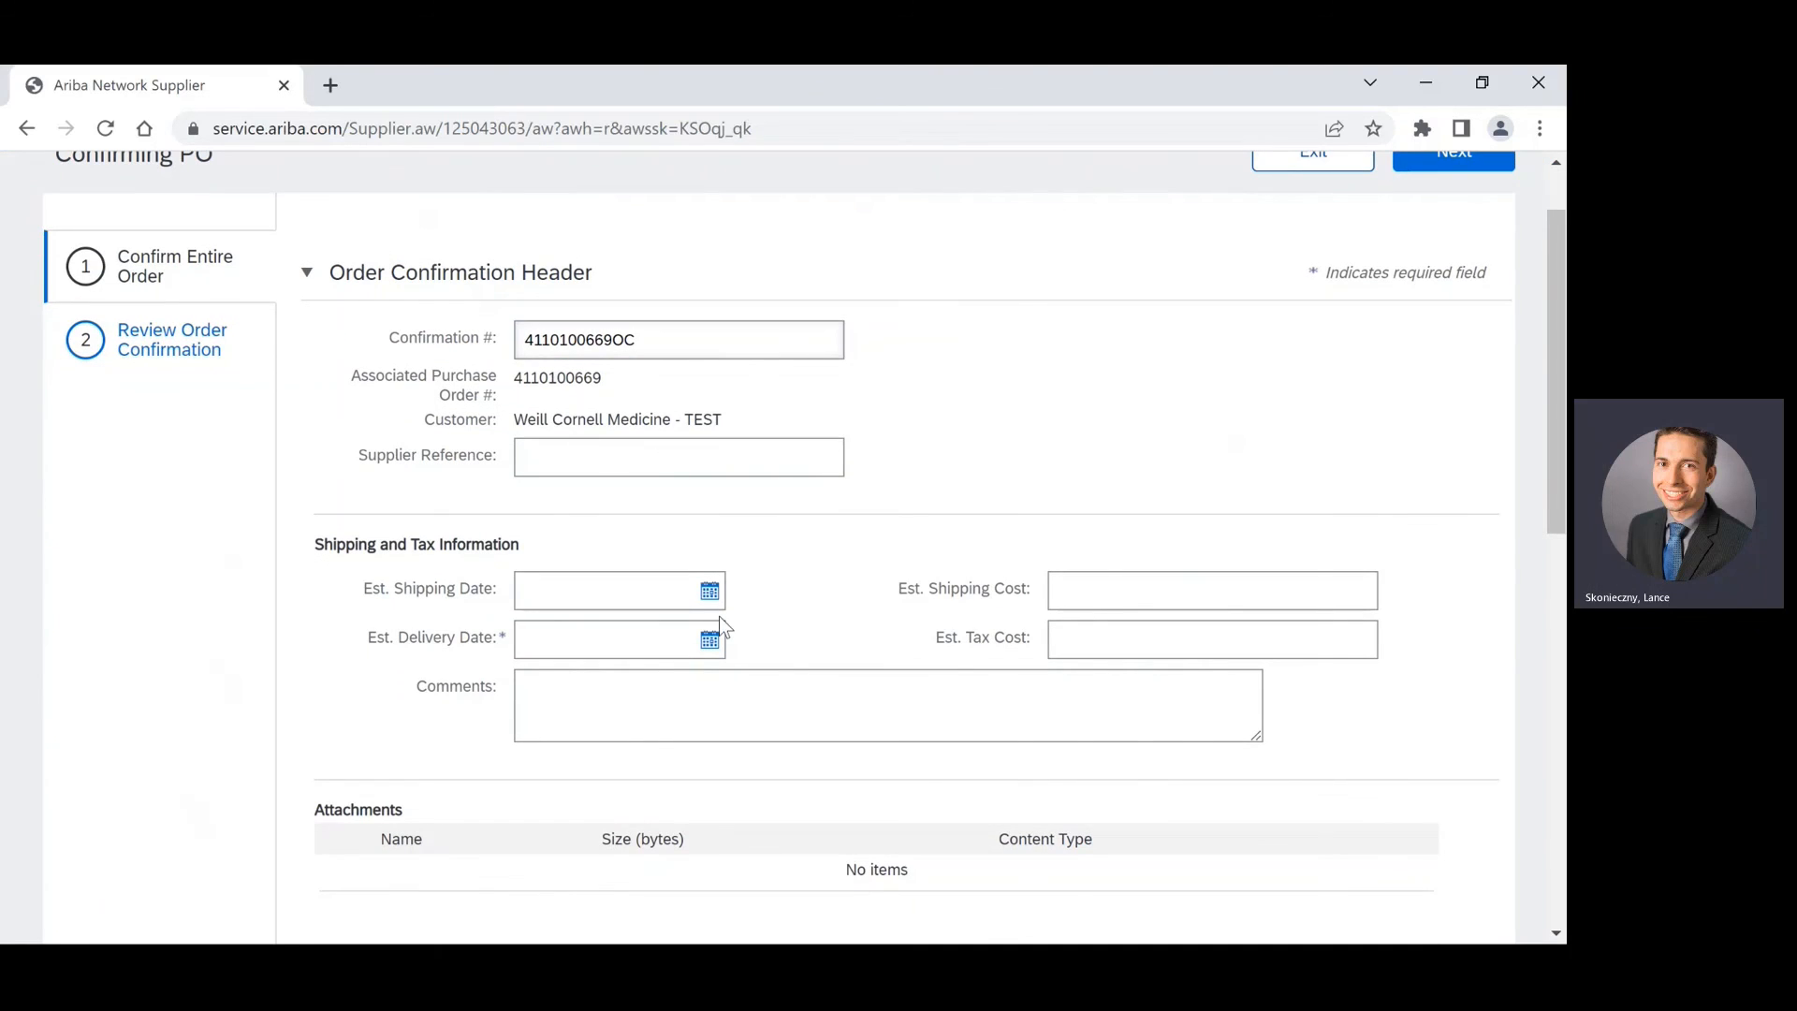
click(708, 639)
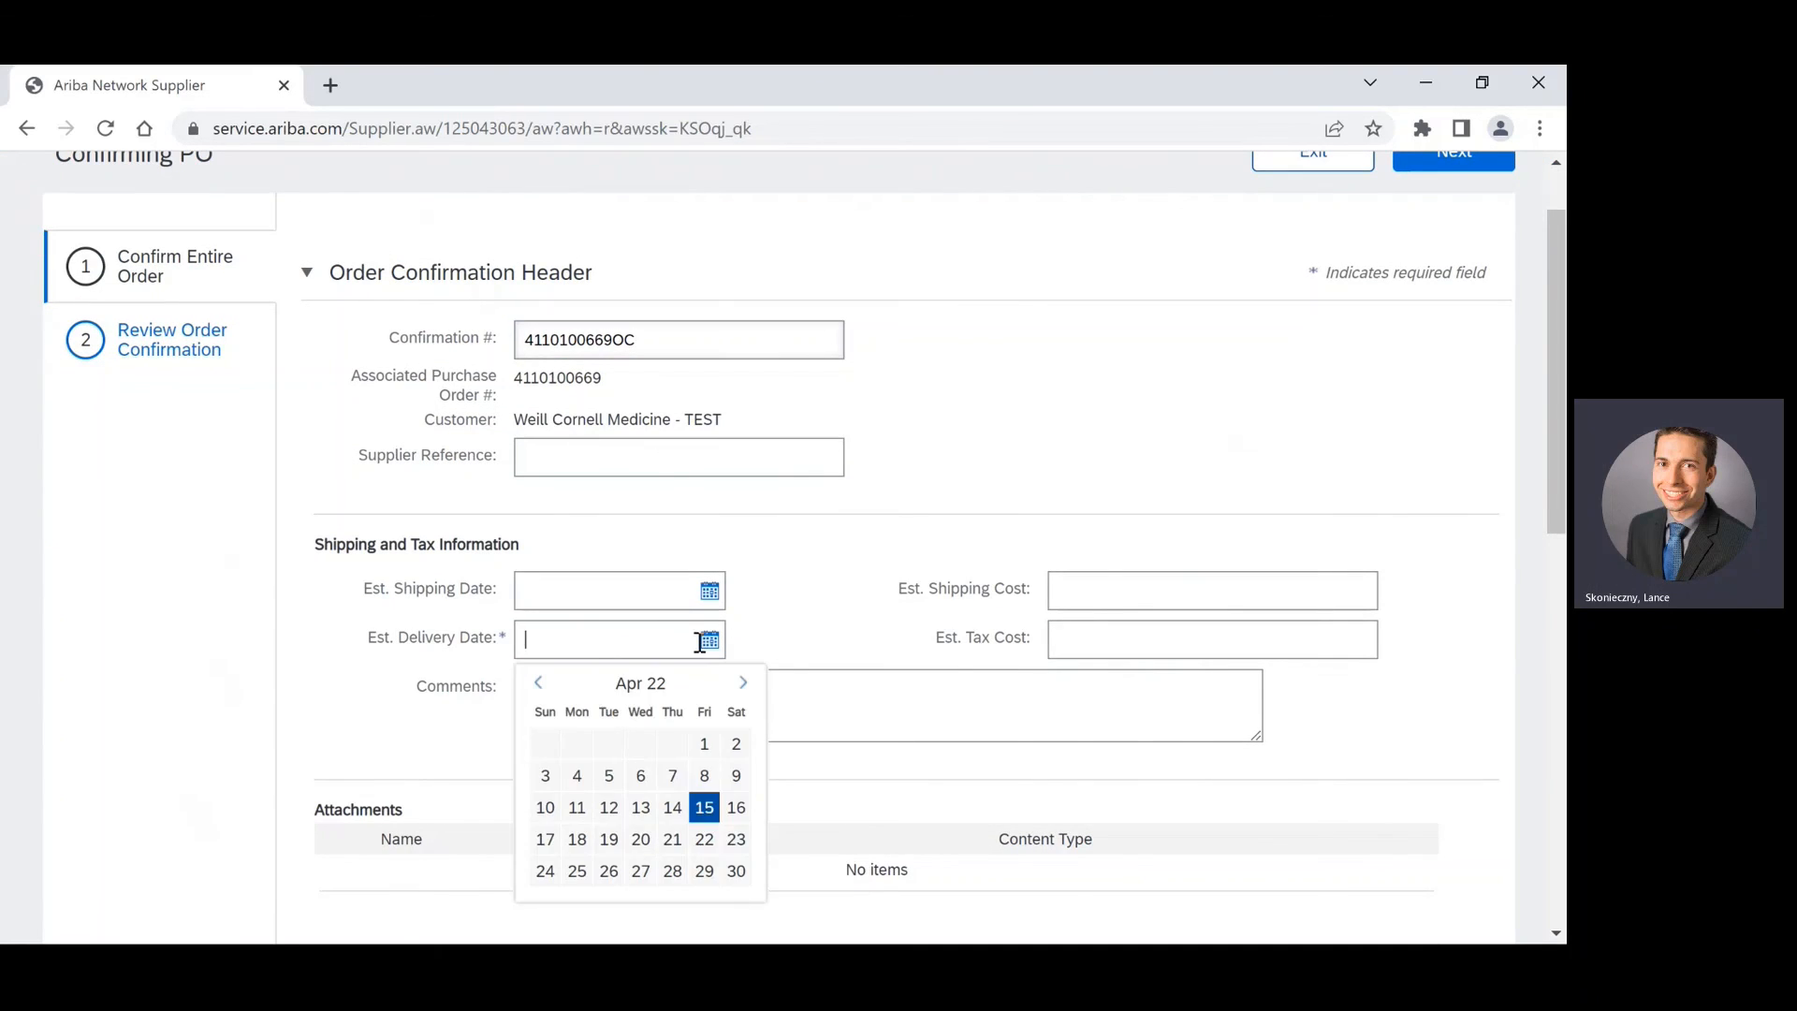
click(709, 808)
- Check the three line items, proceed to the confirmation review and submit the order confirmation
scroll(1056, 544, down, 6)
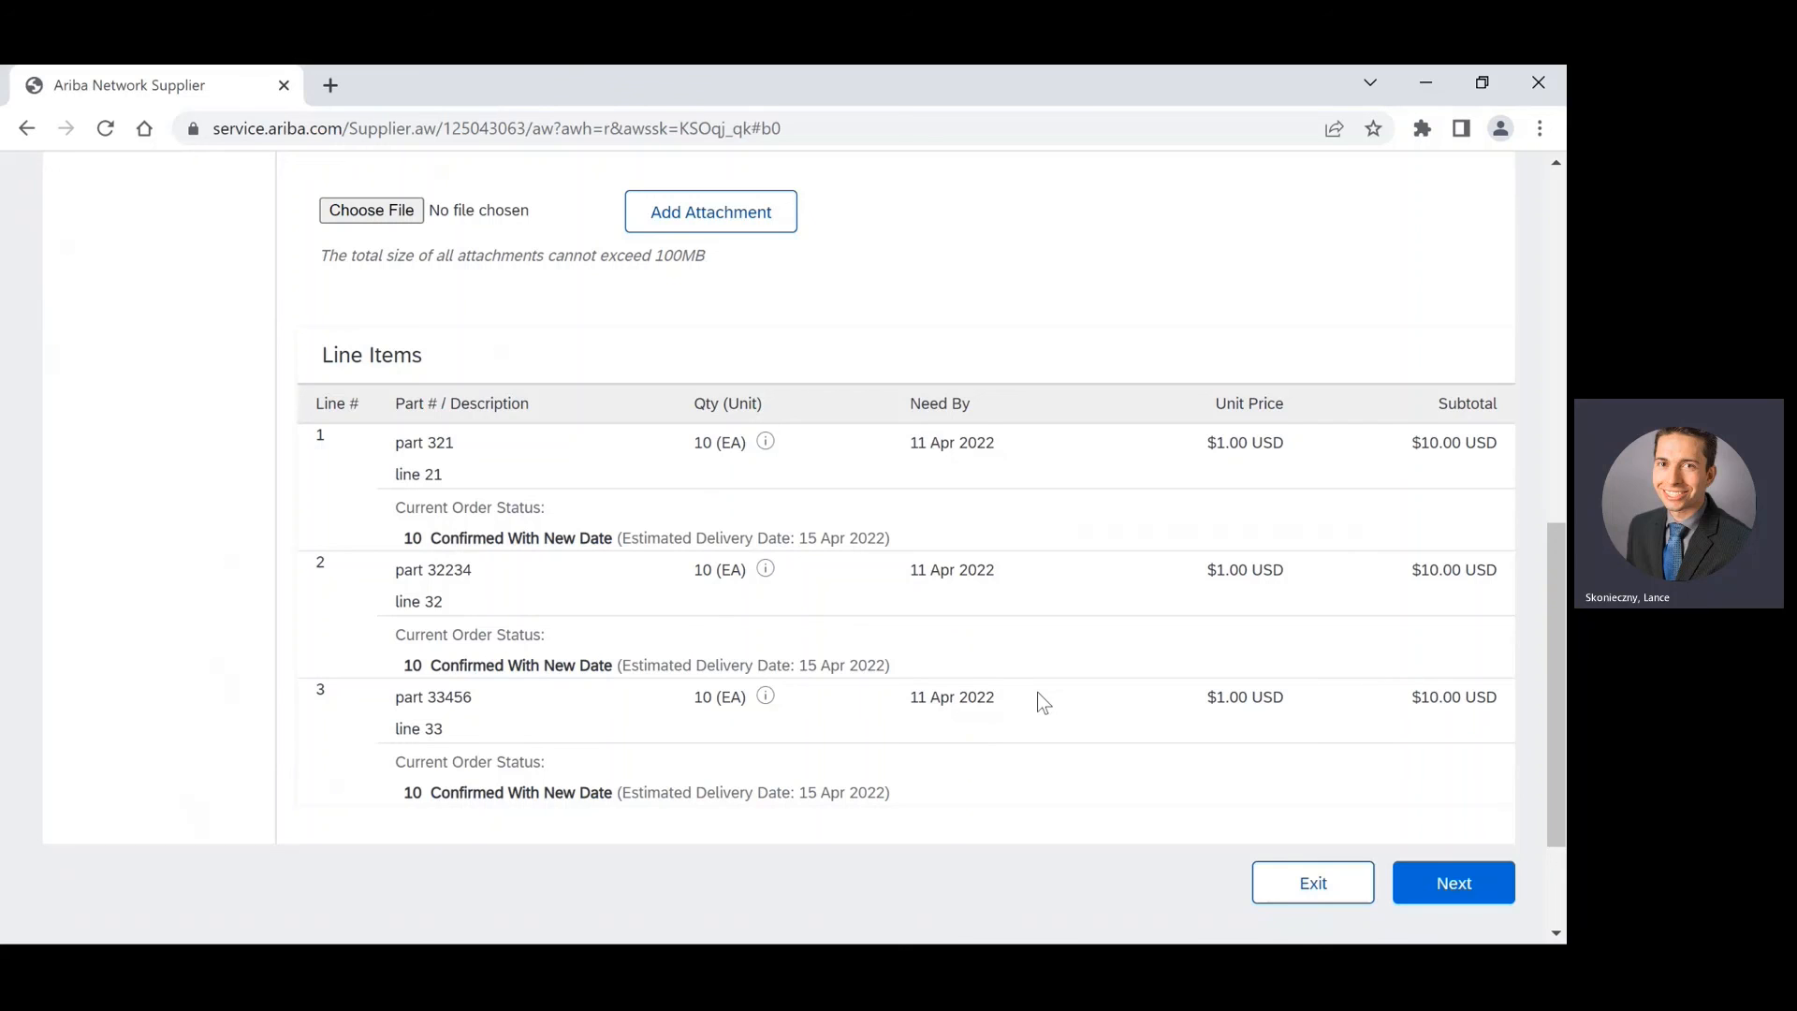
scroll(1037, 701, down, 1)
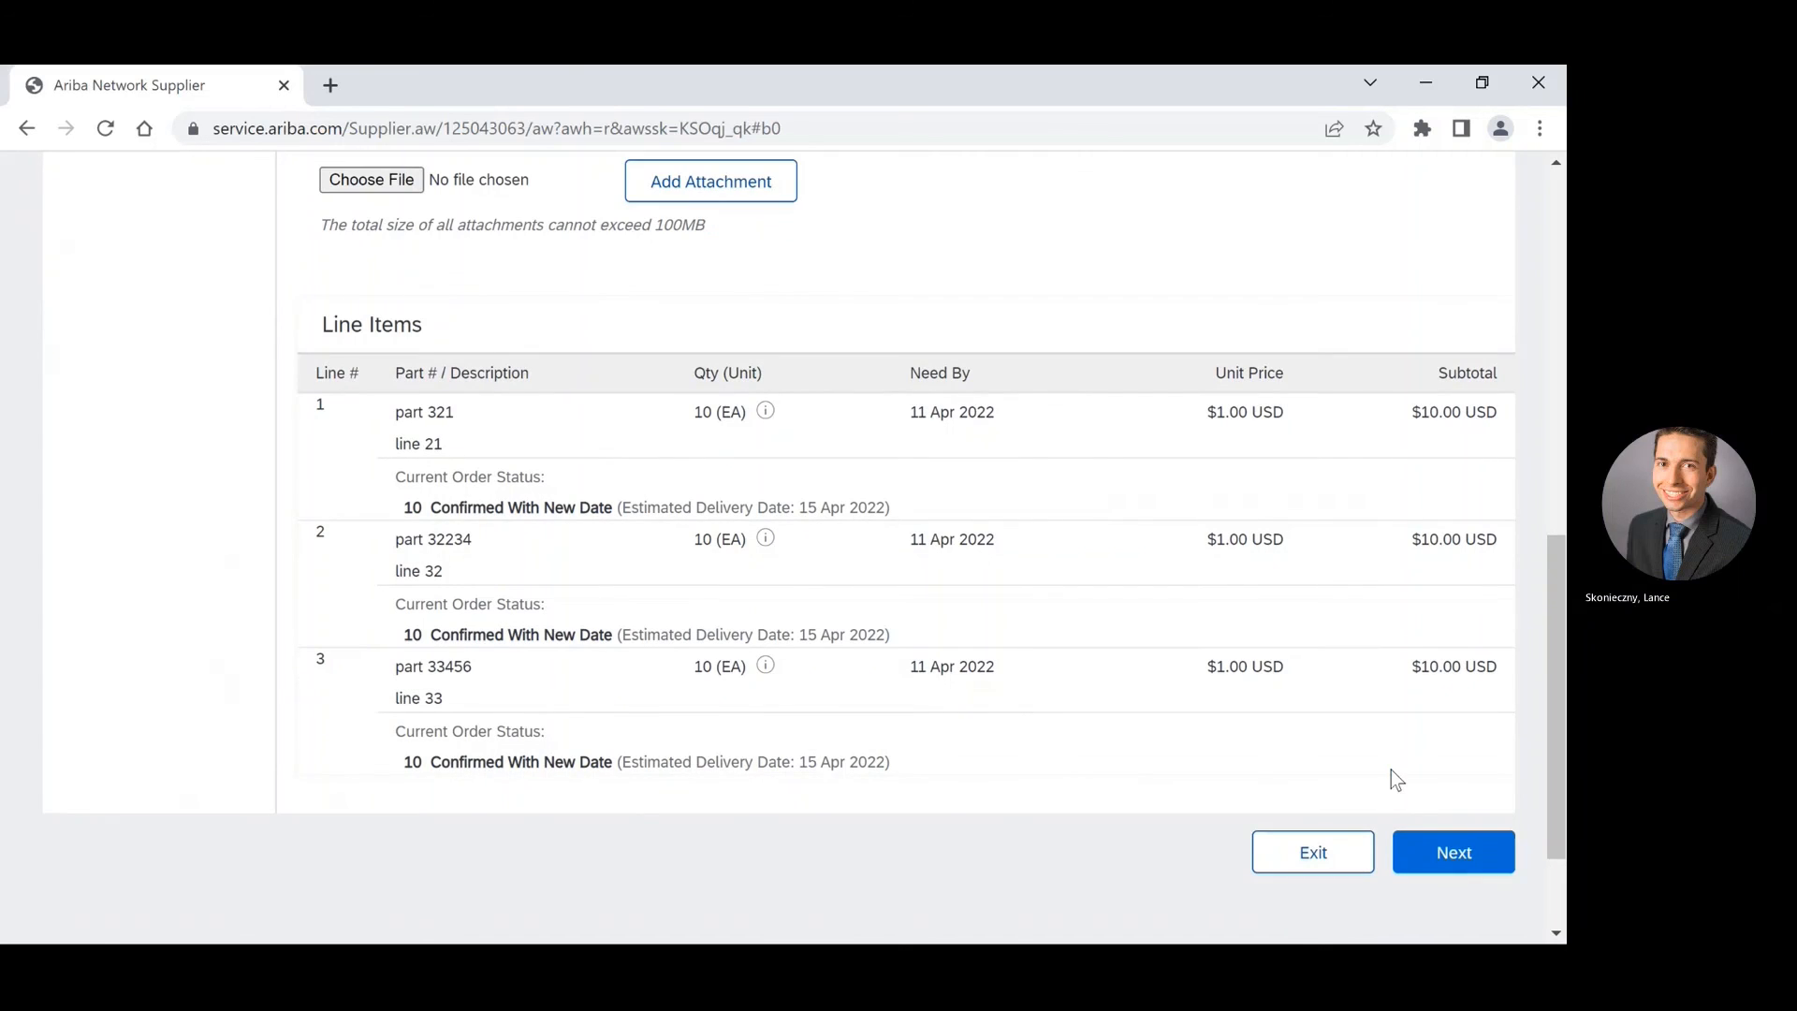
click(1448, 841)
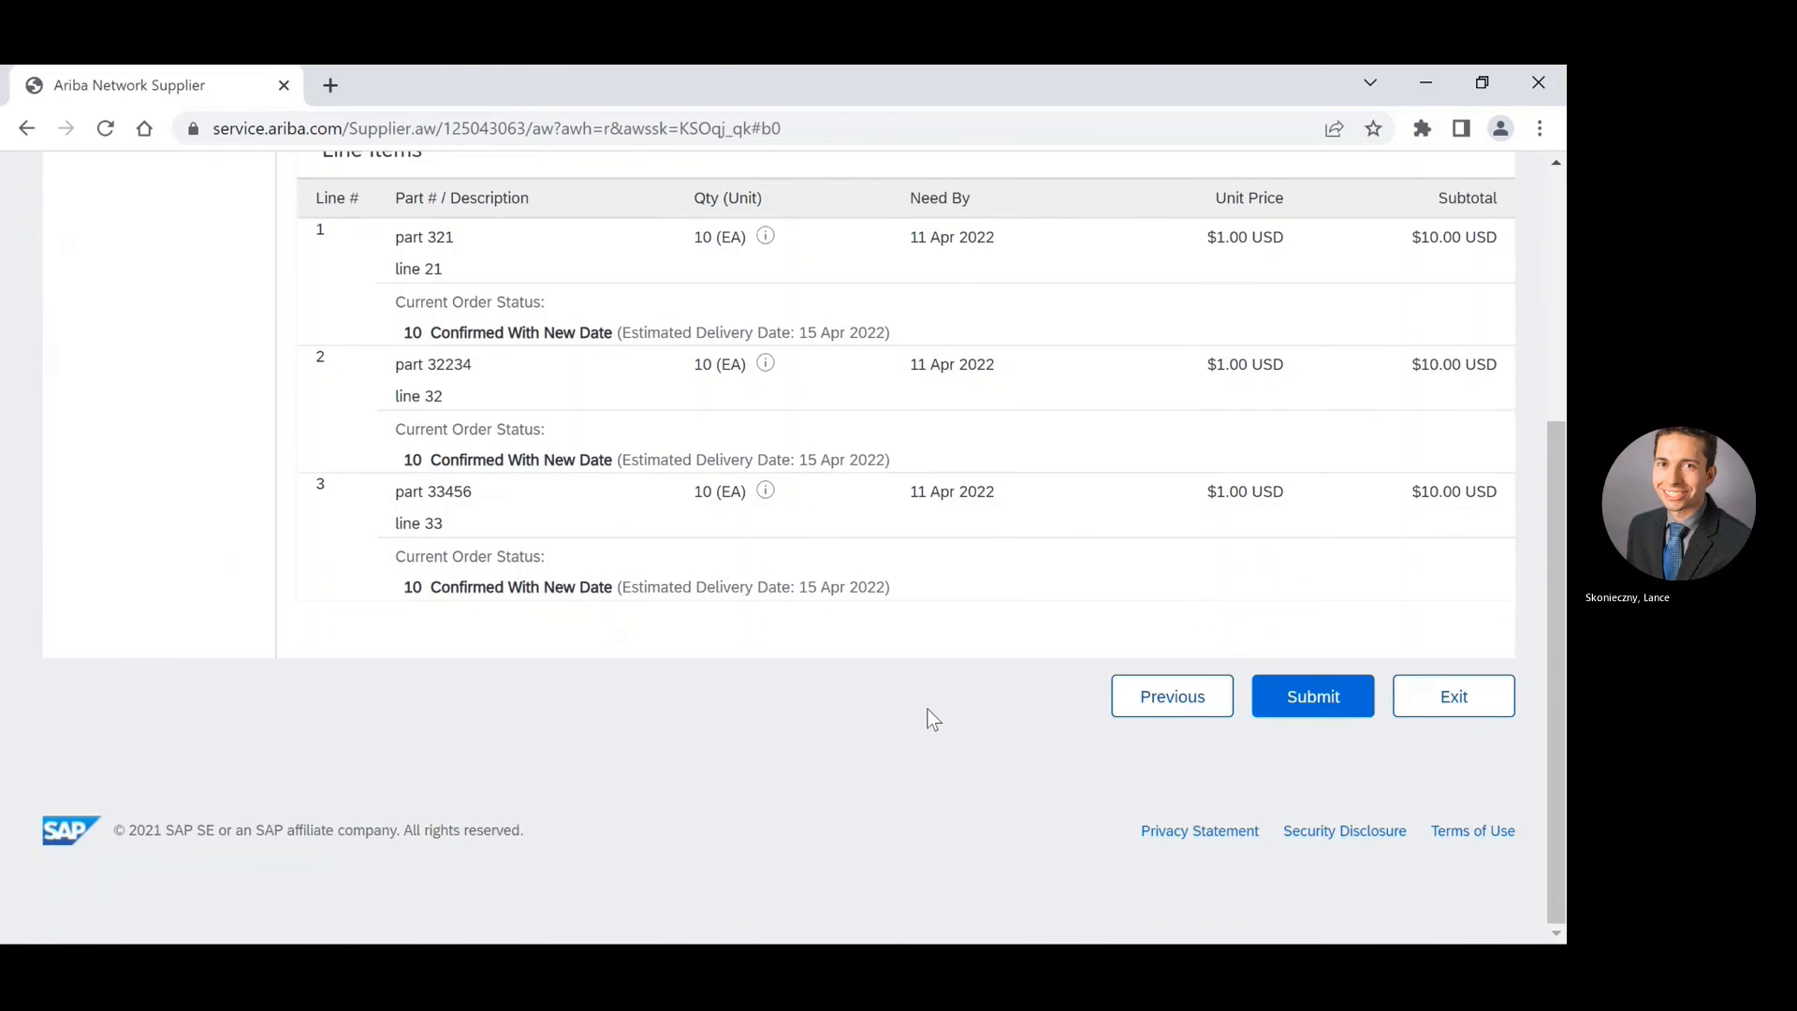
click(1314, 711)
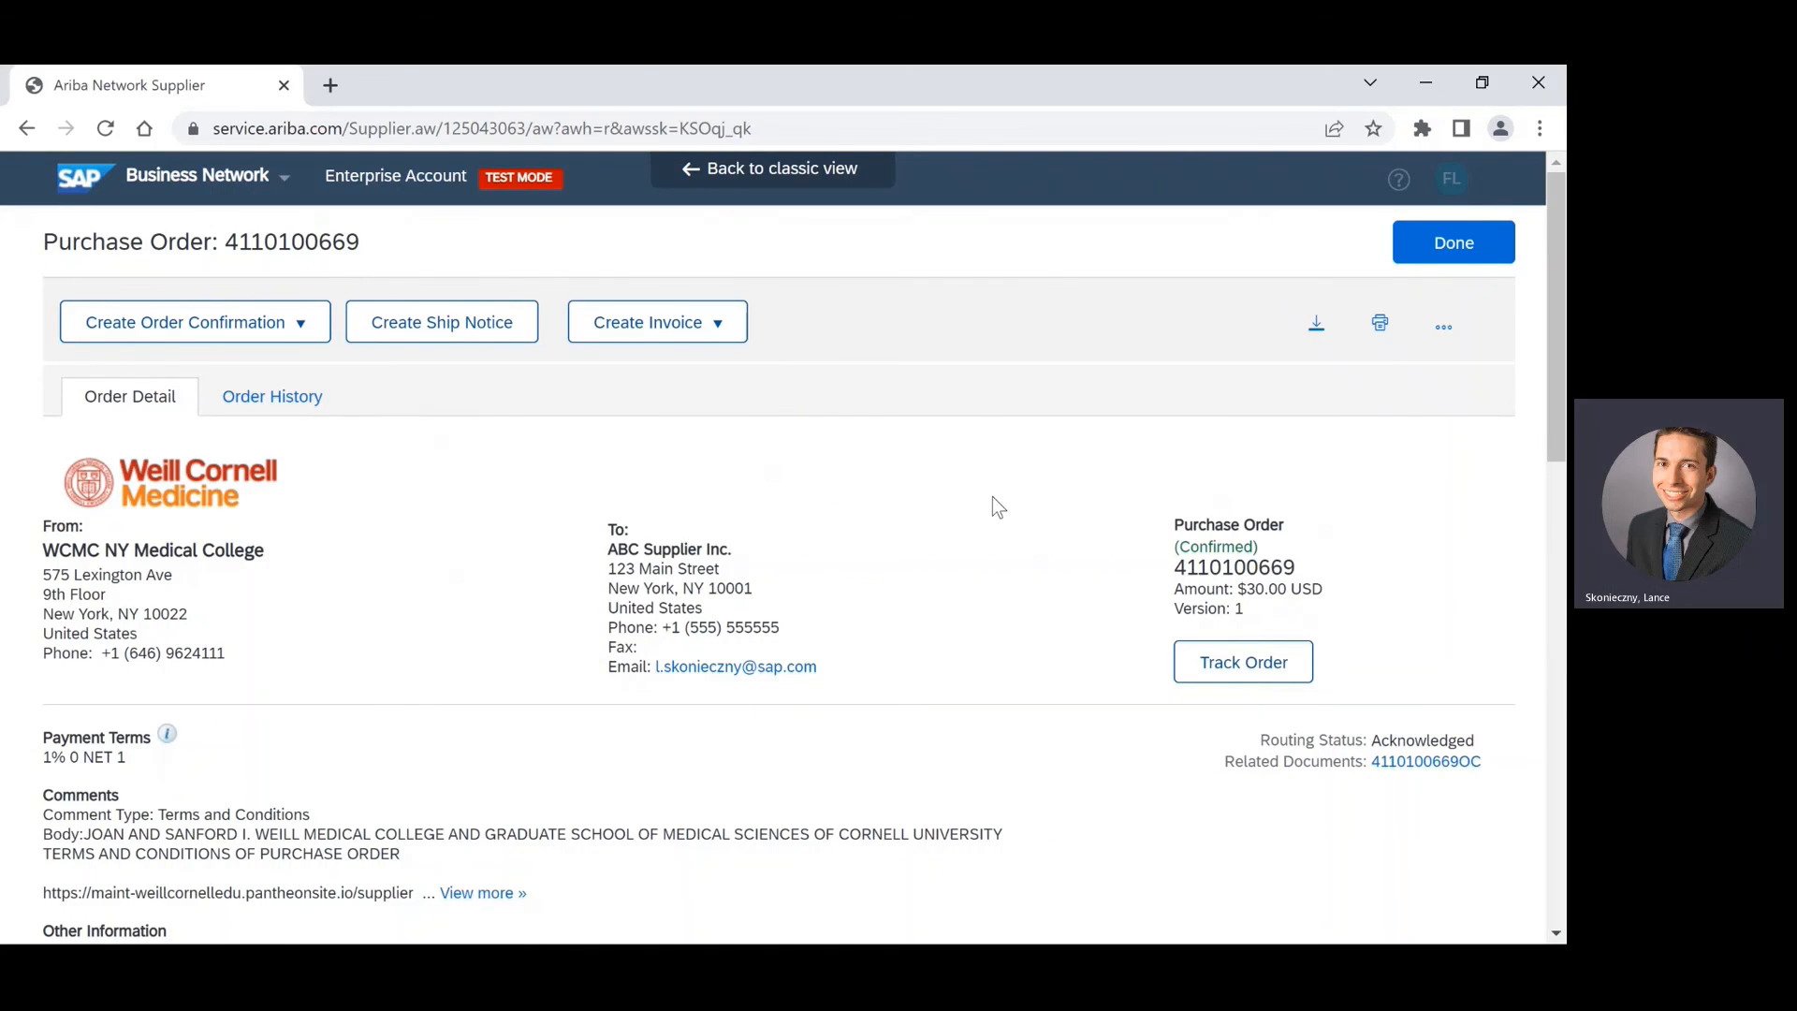
- Open the submitted order confirmation from the purchase order's related documents
scroll(991, 496, down, 1)
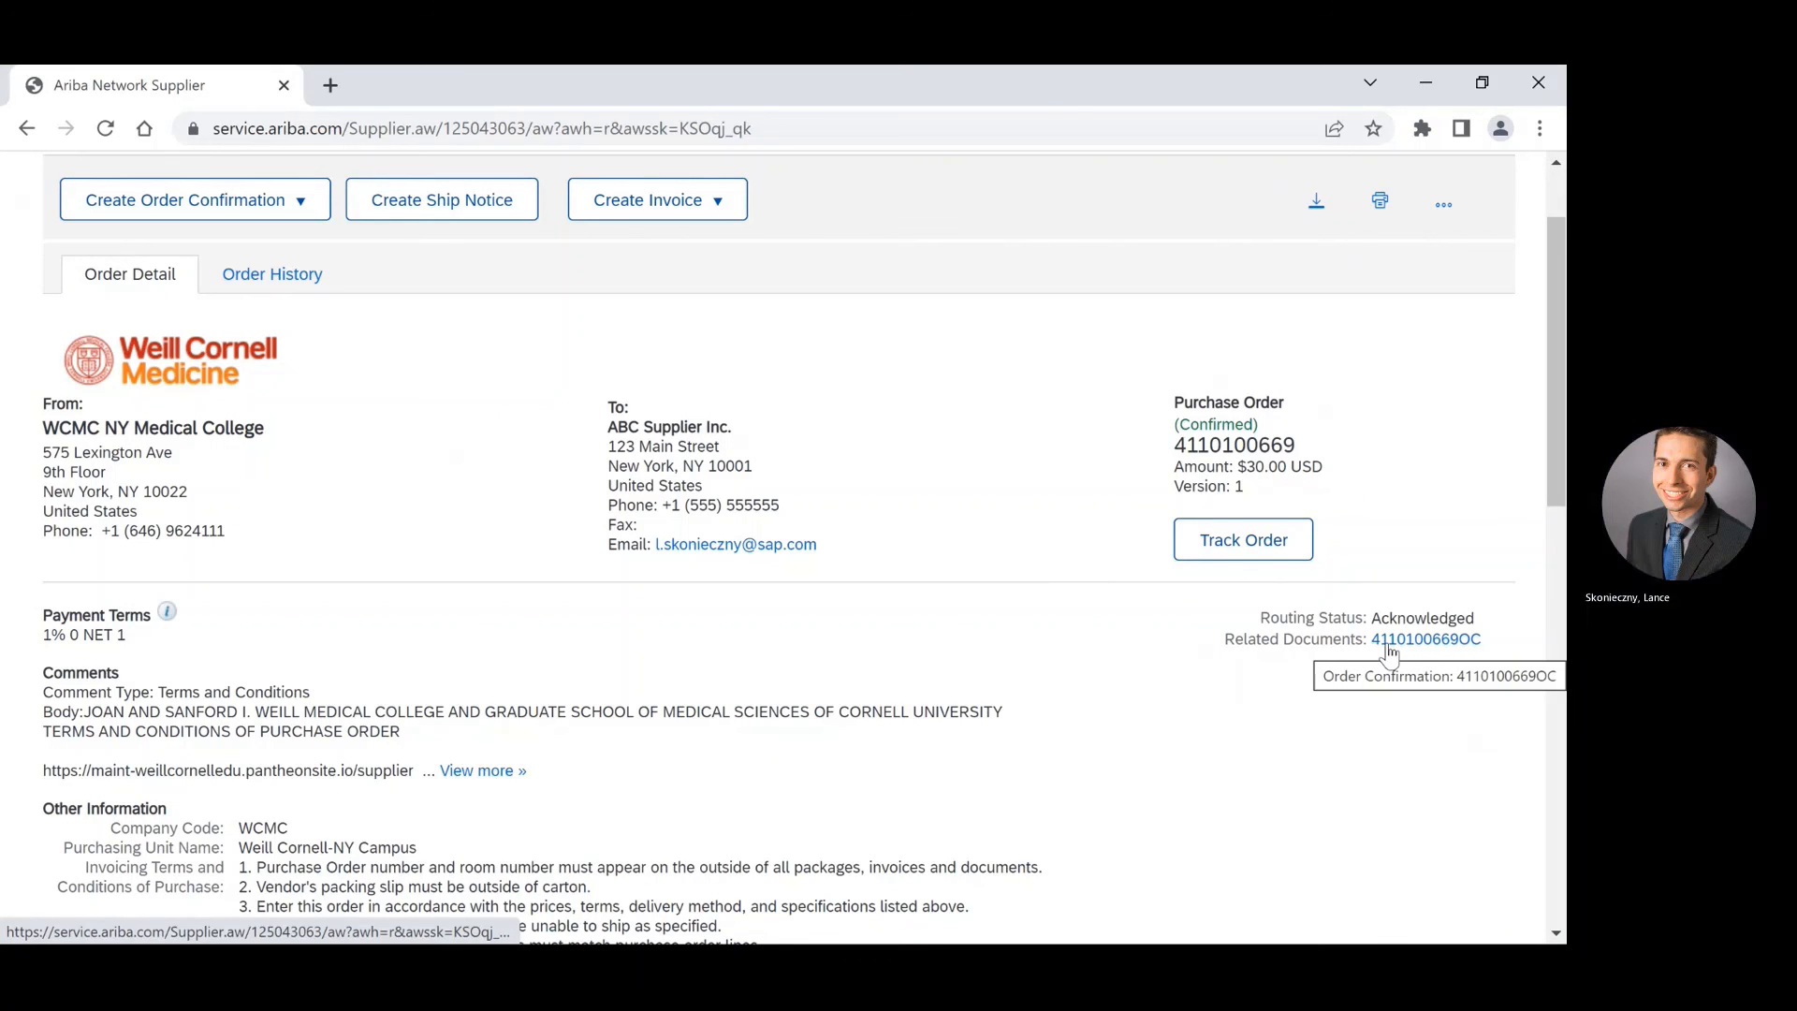
drag(1388, 652, 807, 666)
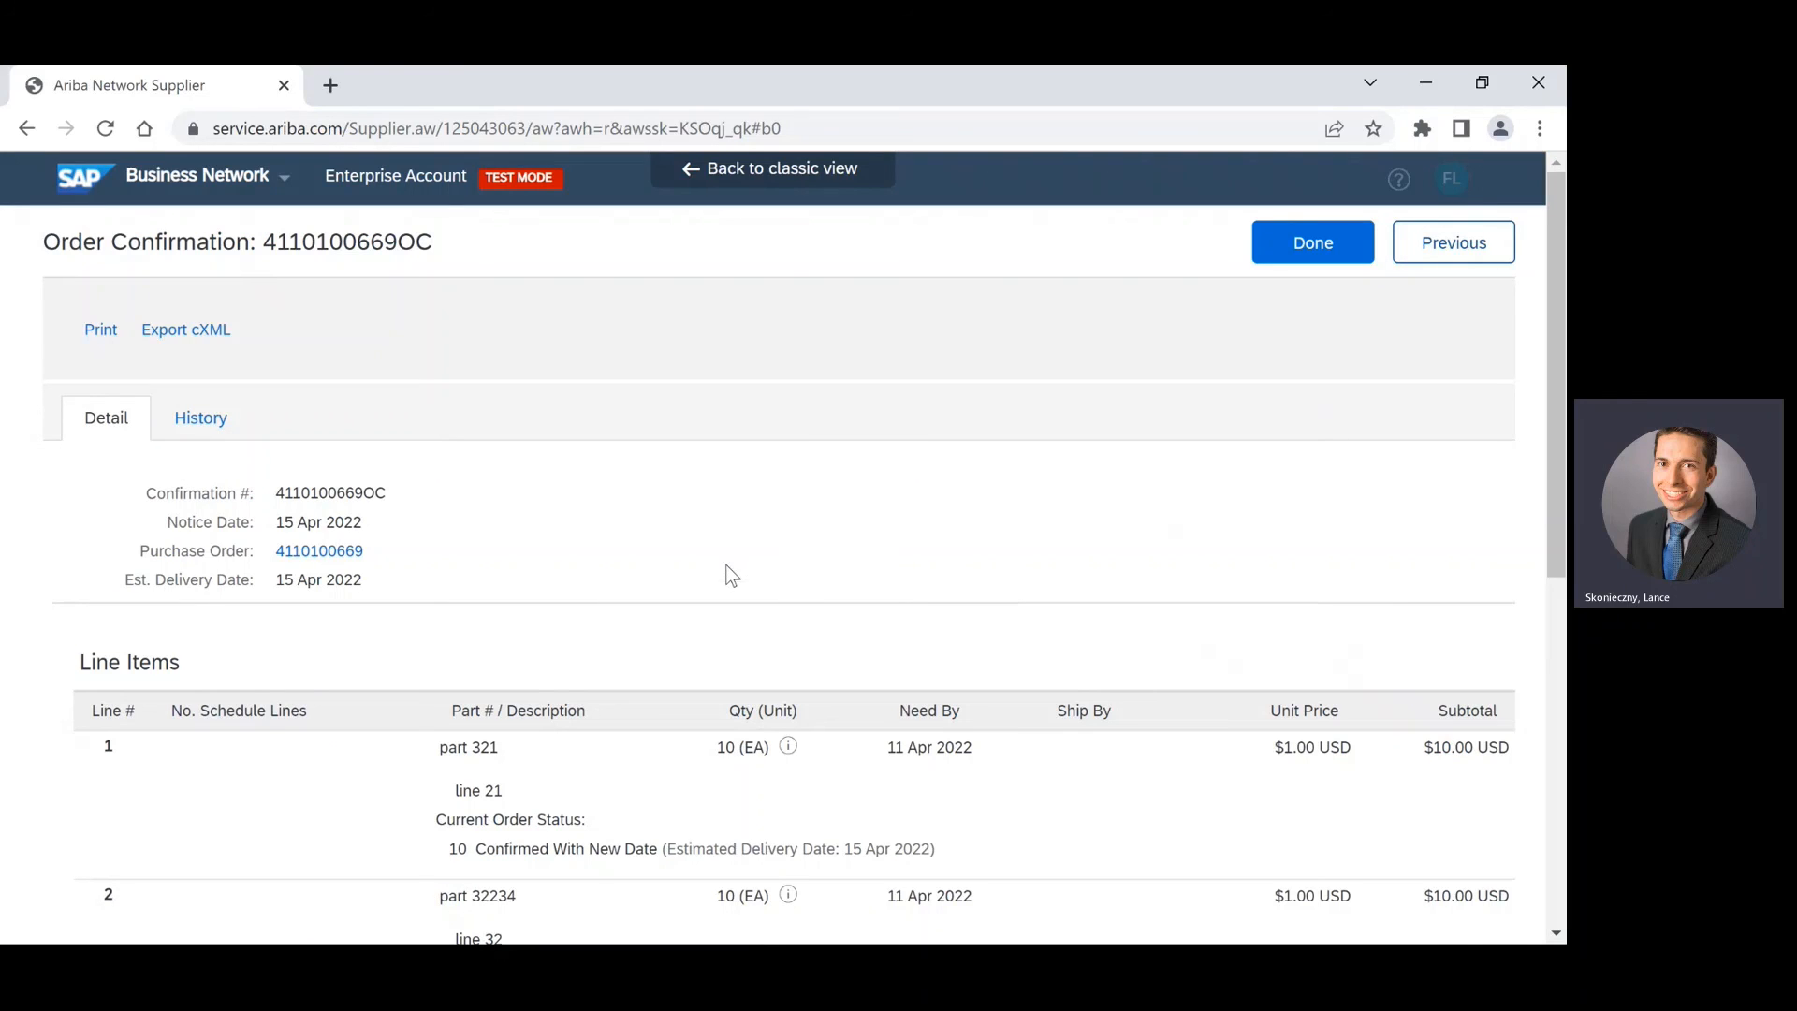